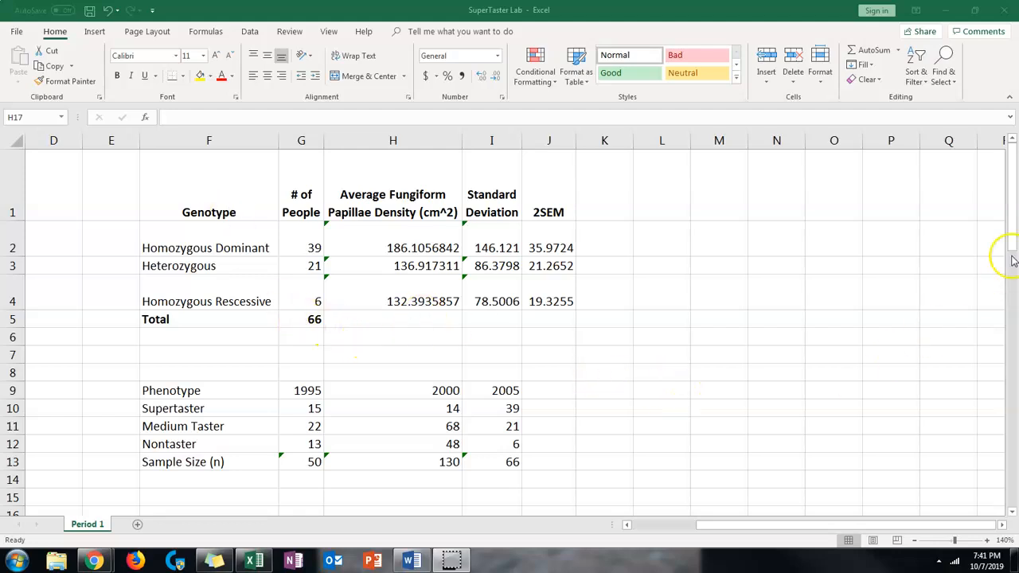
Clear the 2005 counts for Supertaster, Medium Taster and Nontaster in cells I10 to I12
{"action": "left_click_drag", "start_coordinate": [1010, 253], "coordinate": [1009, 280]}
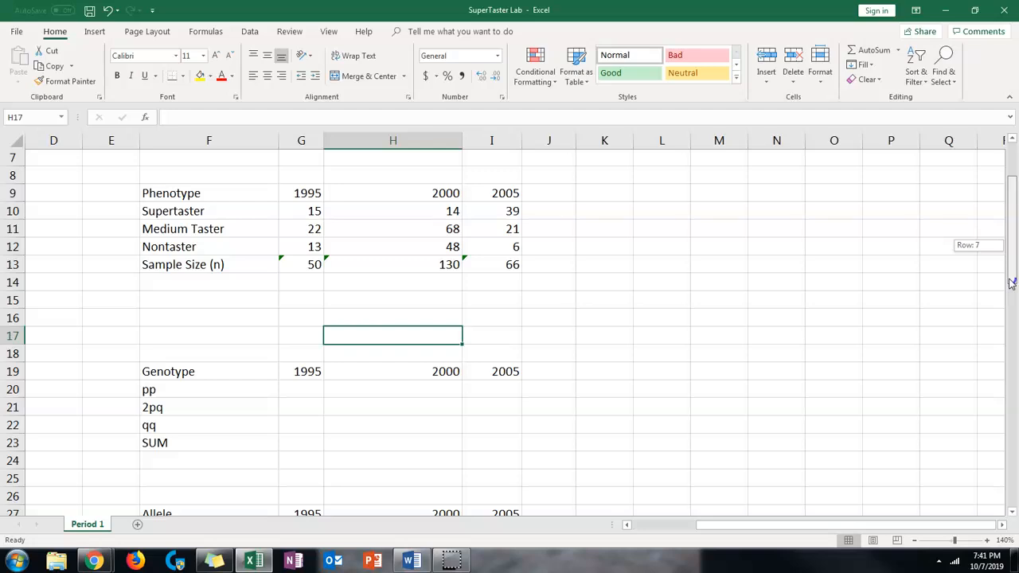
{"action": "mouse_move", "coordinate": [1011, 283]}
{"action": "left_mouse_down"}
{"action": "mouse_move", "coordinate": [1009, 318]}
{"action": "mouse_move", "coordinate": [1007, 267]}
{"action": "left_mouse_up"}
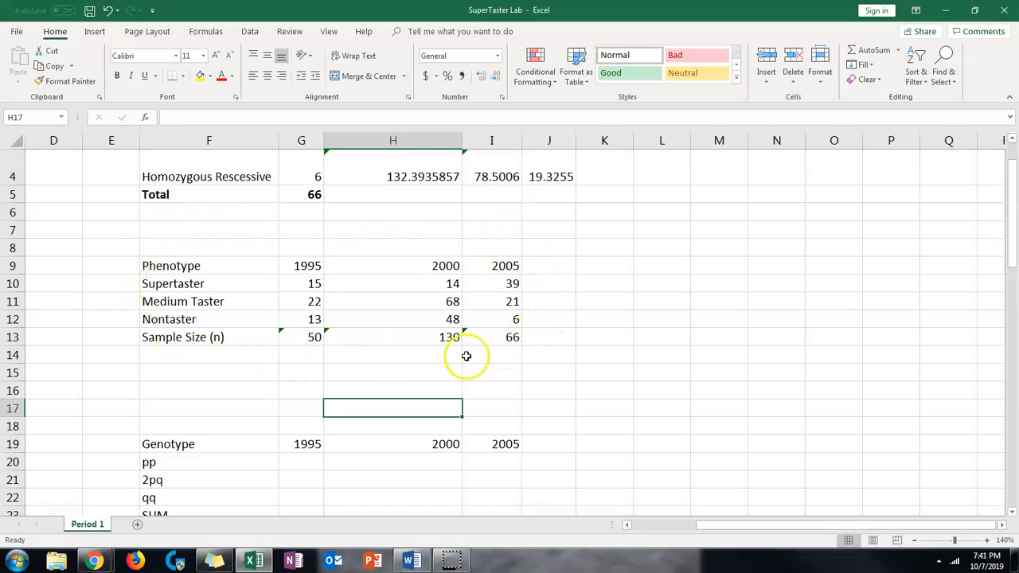
{"action": "scroll", "coordinate": [561, 247], "scroll_direction": "up", "scroll_amount": 1}
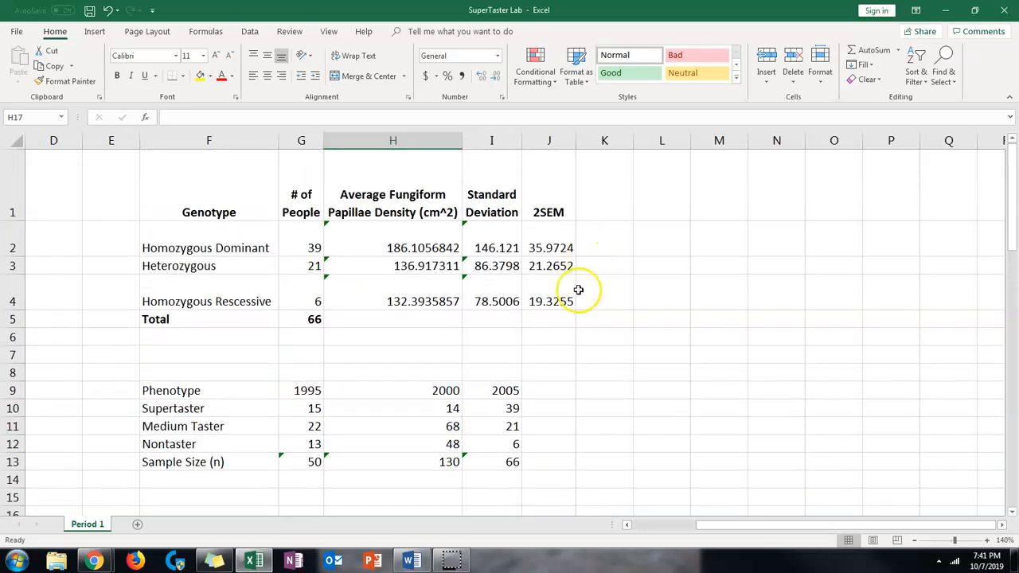
{"action": "left_click_drag", "start_coordinate": [435, 412], "coordinate": [513, 463]}
{"action": "left_click_drag", "start_coordinate": [510, 409], "coordinate": [503, 437]}
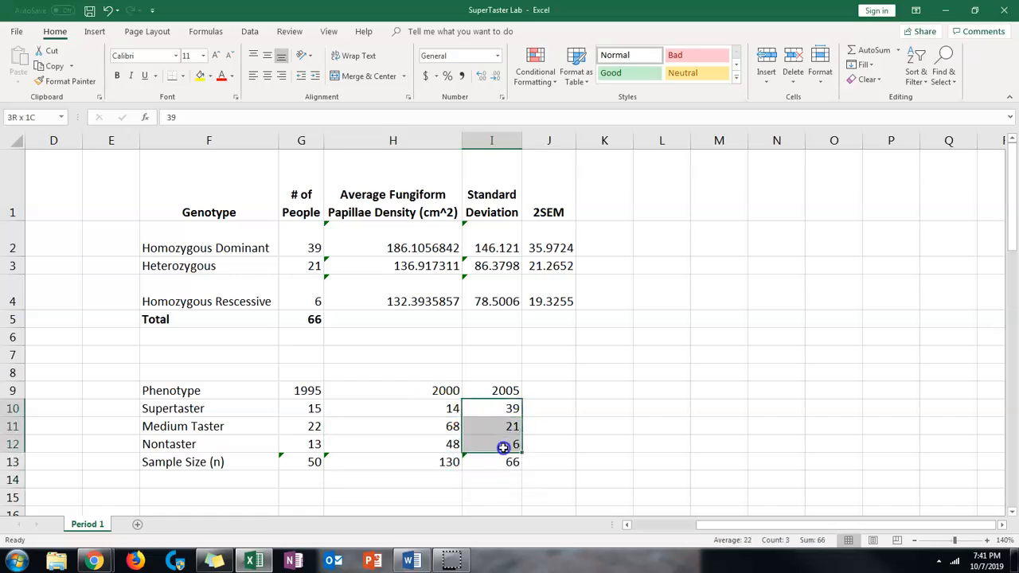
{"action": "key", "text": "BackSpace"}
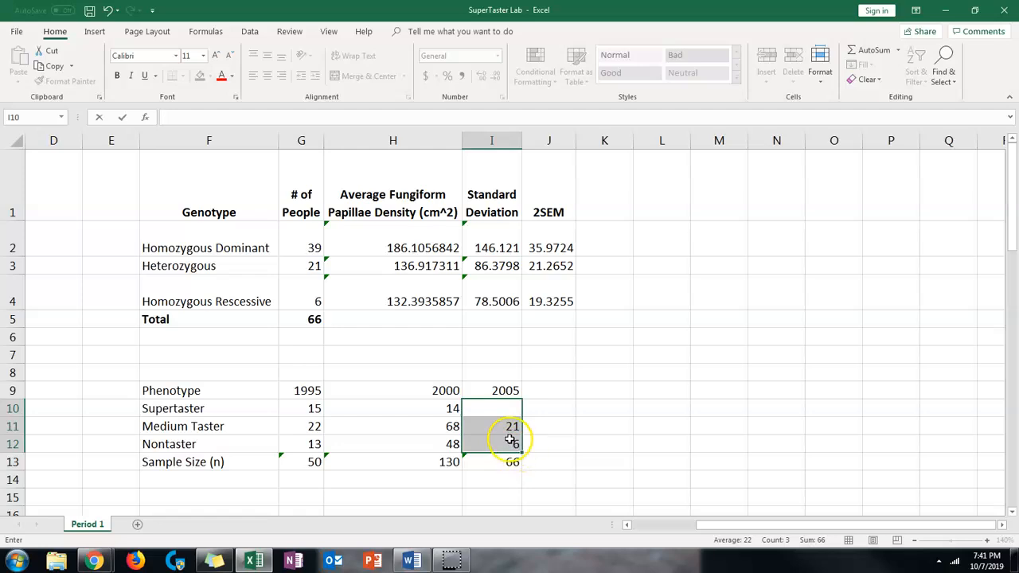
{"action": "left_click", "coordinate": [503, 426]}
{"action": "key", "text": "BackSpace"}
{"action": "left_click", "coordinate": [504, 443]}
{"action": "key", "text": "BackSpace"}
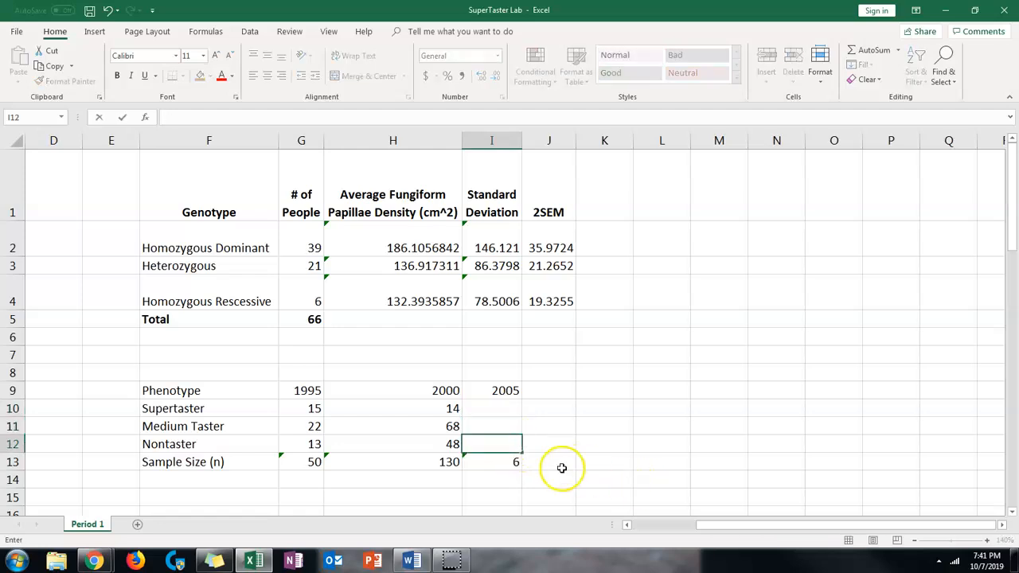
{"action": "left_click", "coordinate": [609, 460]}
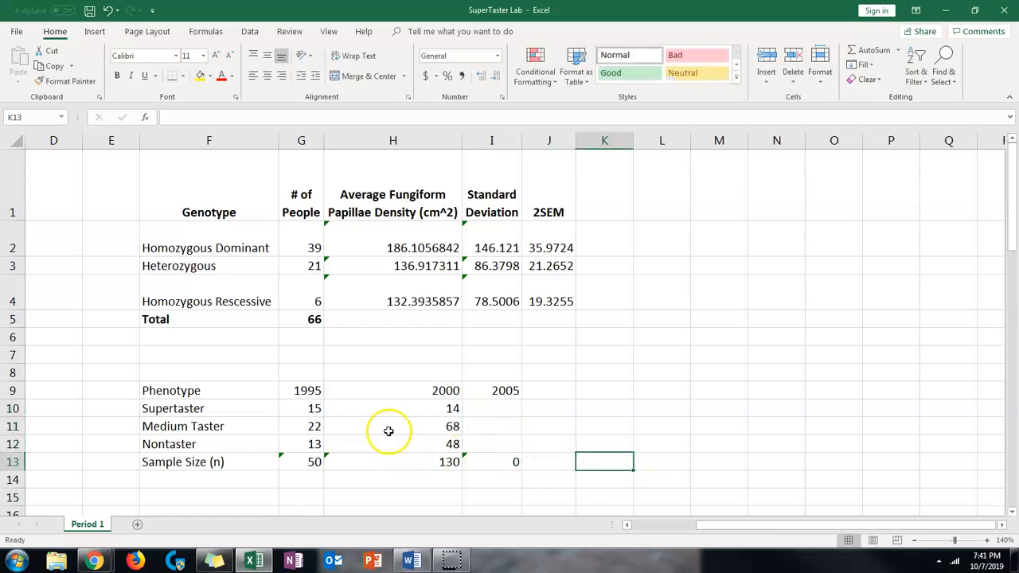
Enter the 2005 phenotype counts: 39 for Supertaster, 21 for Medium Taster and 6 for Nontaster
{"action": "left_click_drag", "start_coordinate": [307, 394], "coordinate": [446, 461]}
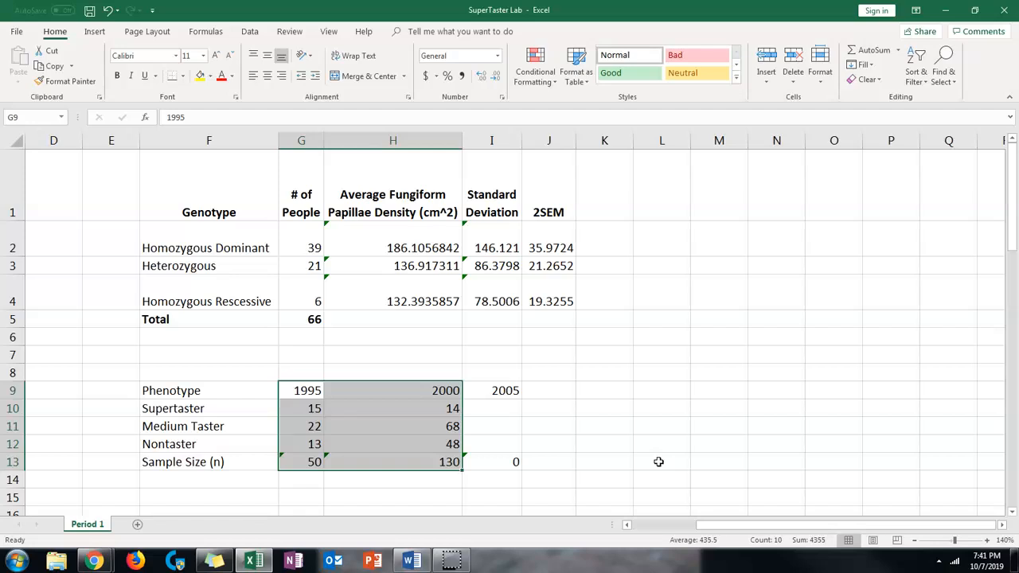
{"action": "left_click", "coordinate": [509, 406]}
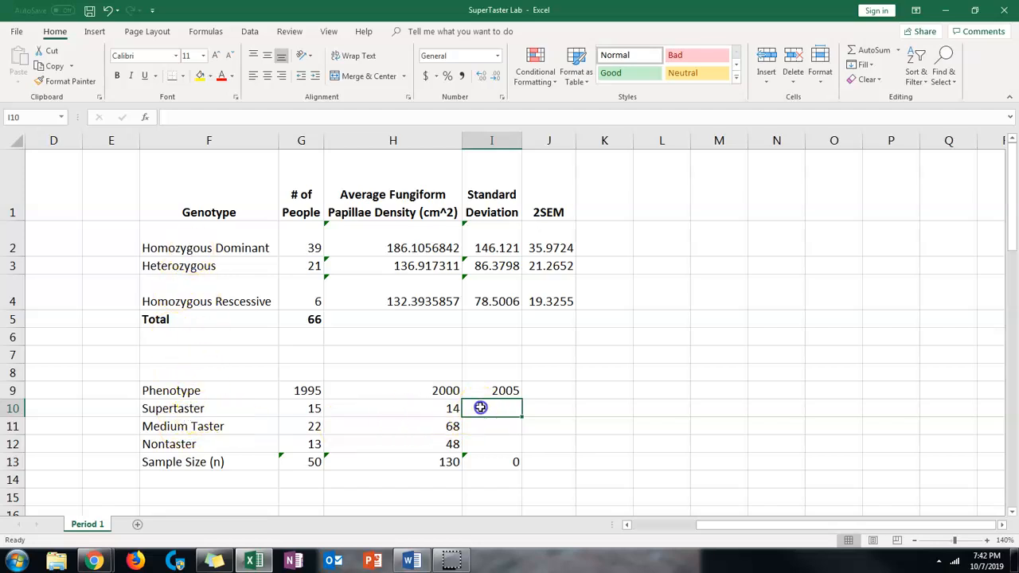
{"action": "type", "text": "9"}
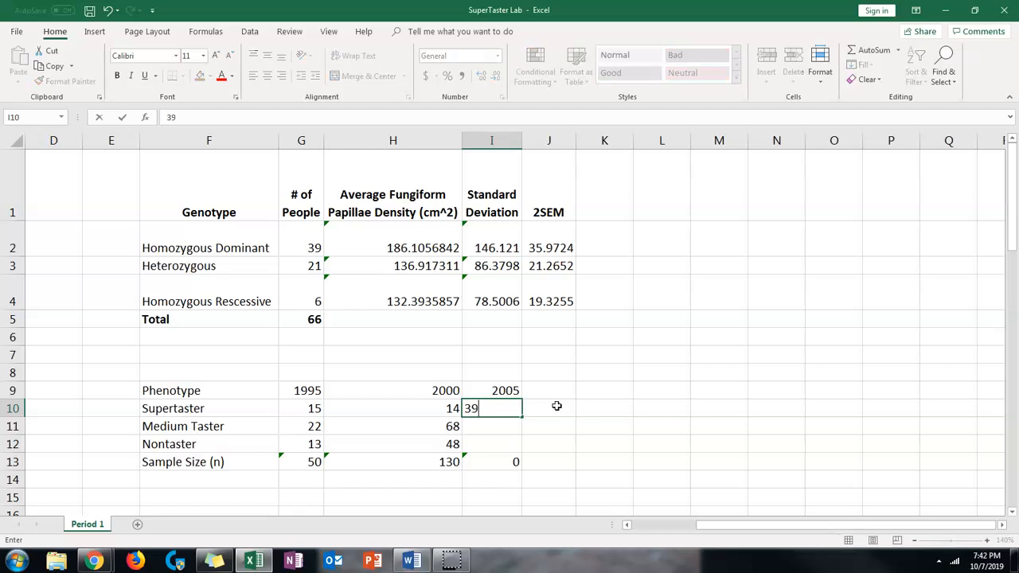
{"action": "left_click", "coordinate": [495, 426]}
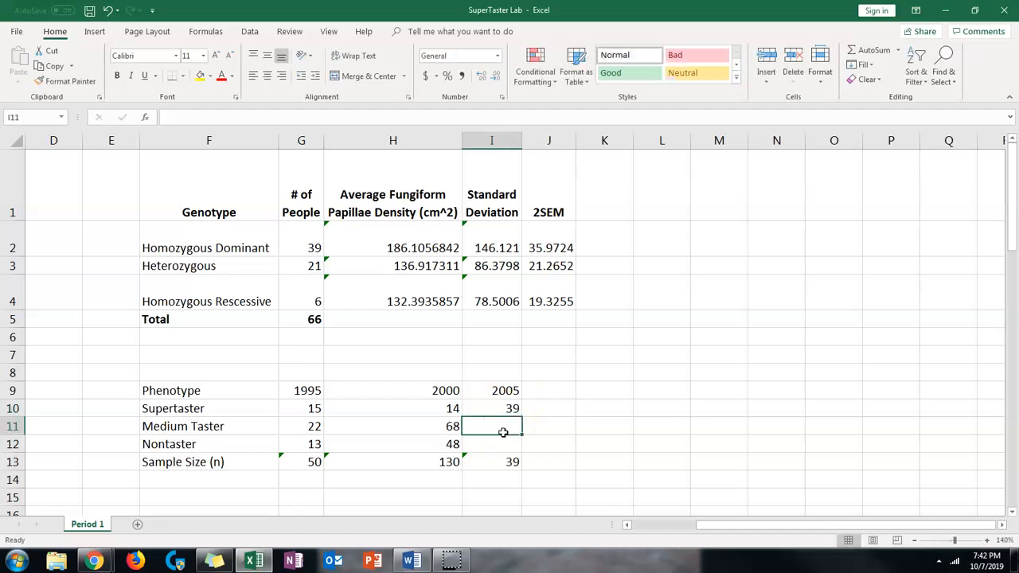
{"action": "type", "text": "21"}
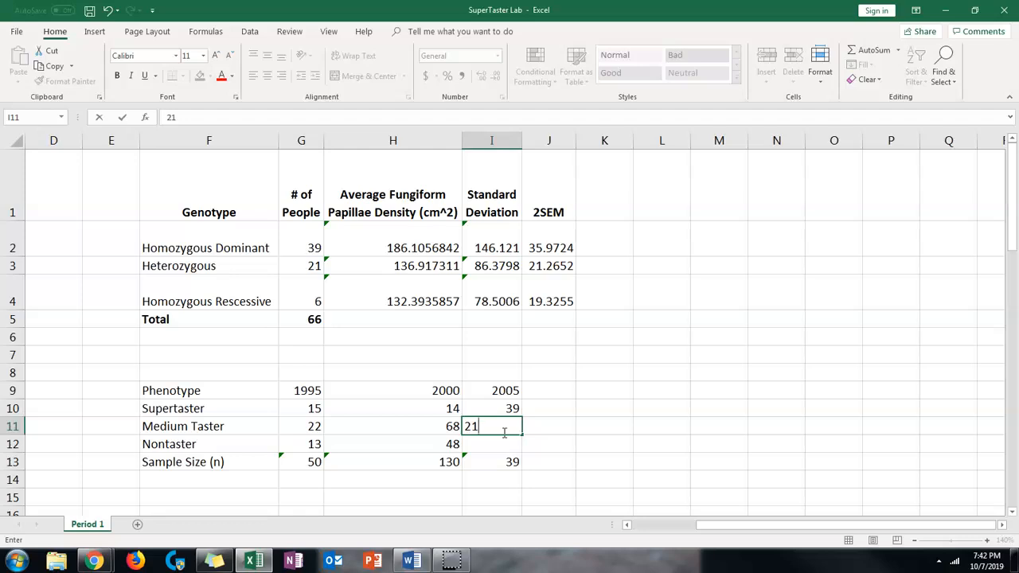
{"action": "key", "text": "Return"}
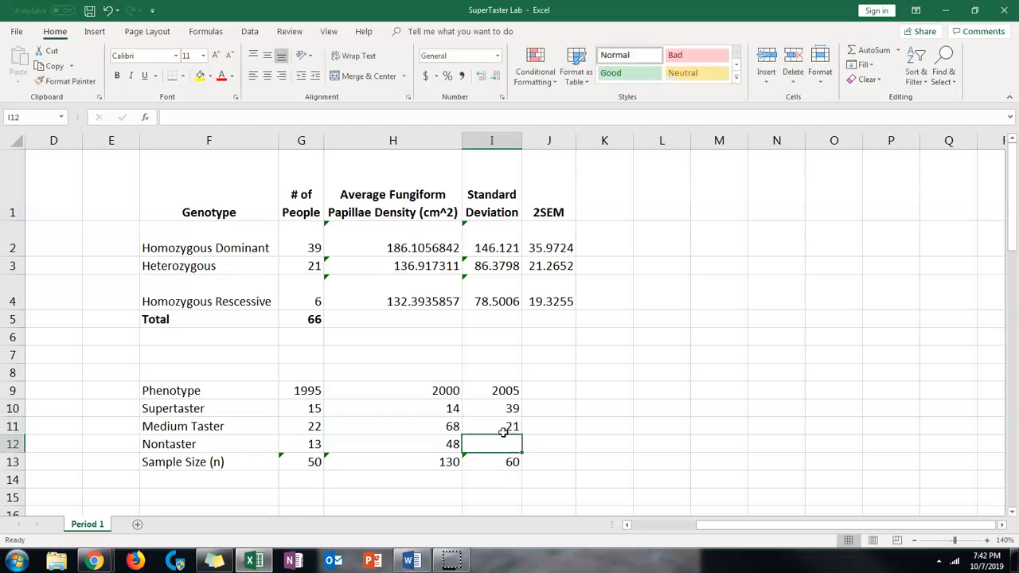
{"action": "type", "text": "6"}
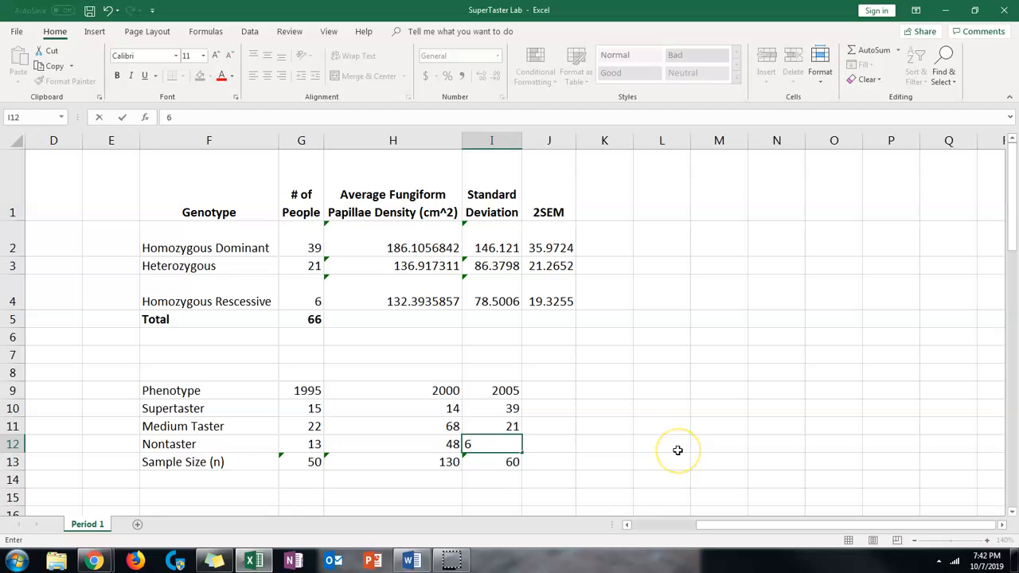
{"action": "key", "text": "Return"}
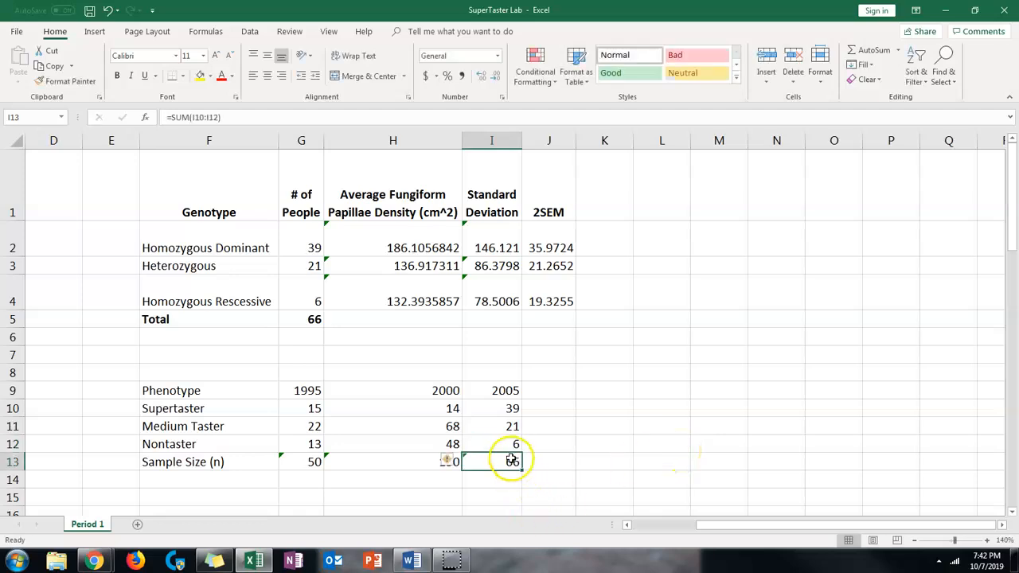
Re-enter the 2005 sample size in cell I13 as the formula =SUM(I10:I12)
{"action": "left_click", "coordinate": [307, 321]}
{"action": "scroll", "coordinate": [587, 393], "scroll_direction": "down", "scroll_amount": 1}
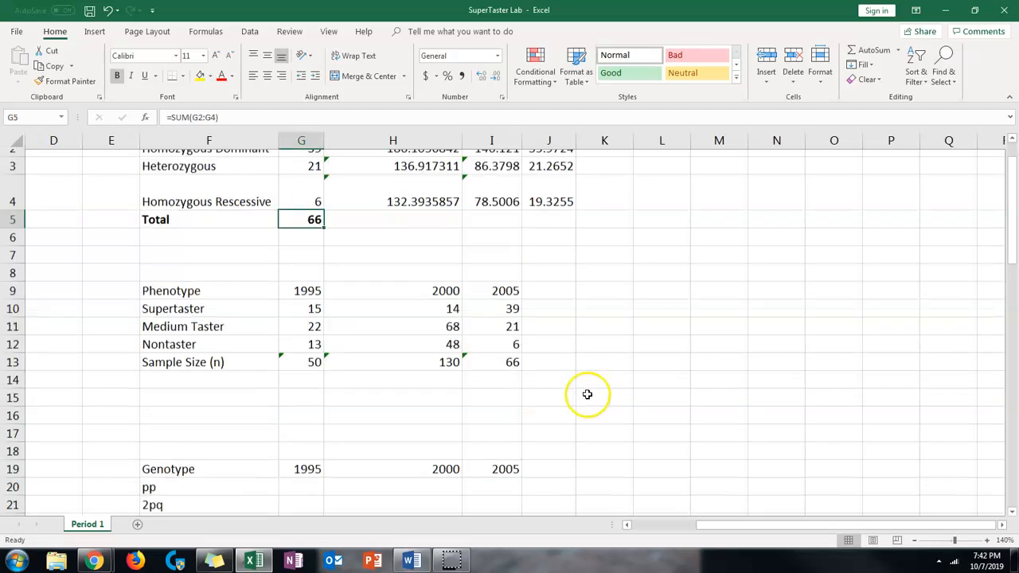
{"action": "left_click", "coordinate": [497, 337]}
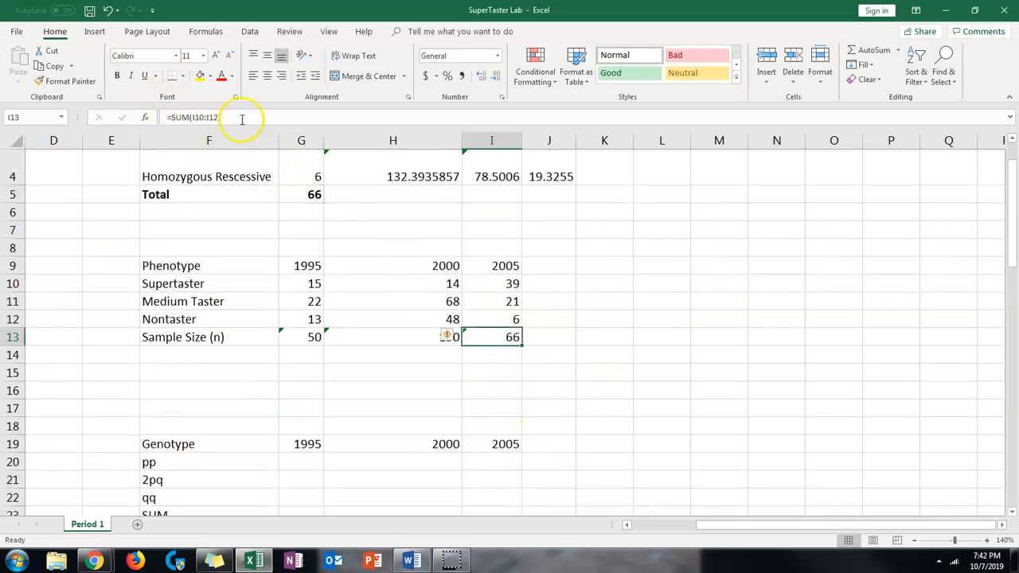
{"action": "left_click_drag", "start_coordinate": [242, 118], "coordinate": [132, 119]}
{"action": "type", "text": "="}
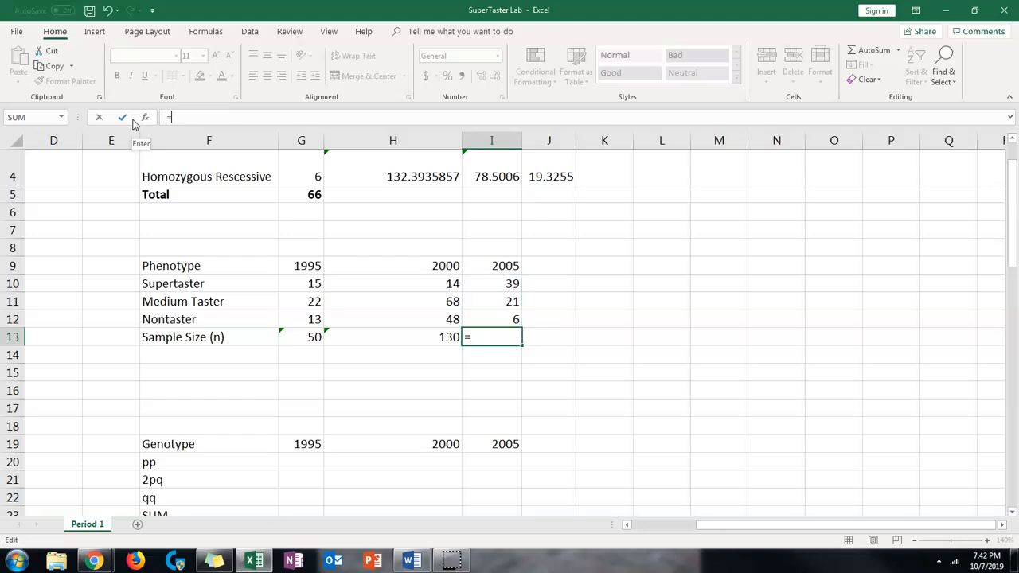
{"action": "type", "text": "SUM"}
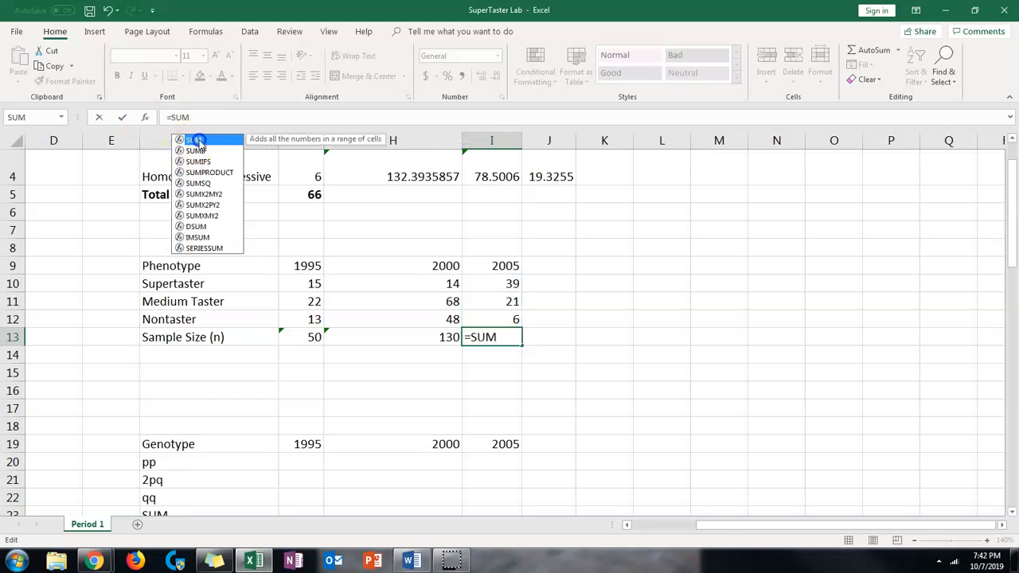
{"action": "double_click", "coordinate": [194, 139]}
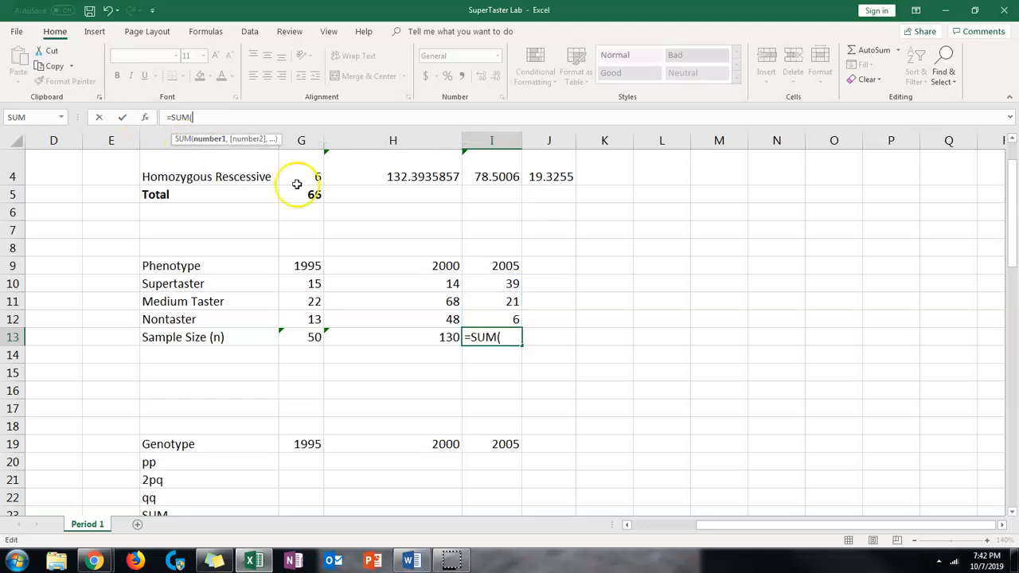
{"action": "left_click_drag", "start_coordinate": [496, 284], "coordinate": [497, 317]}
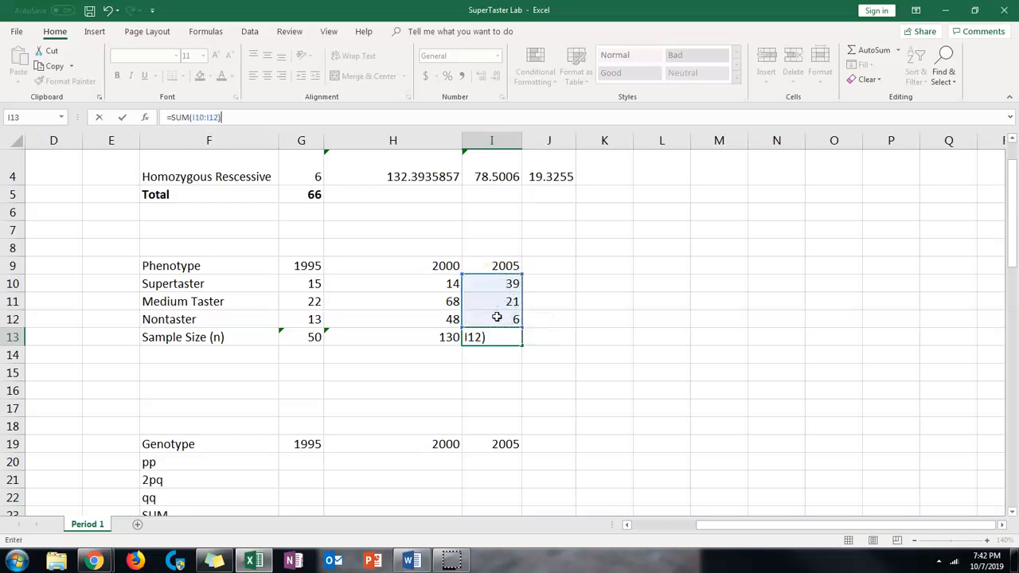
{"action": "key", "text": "Return"}
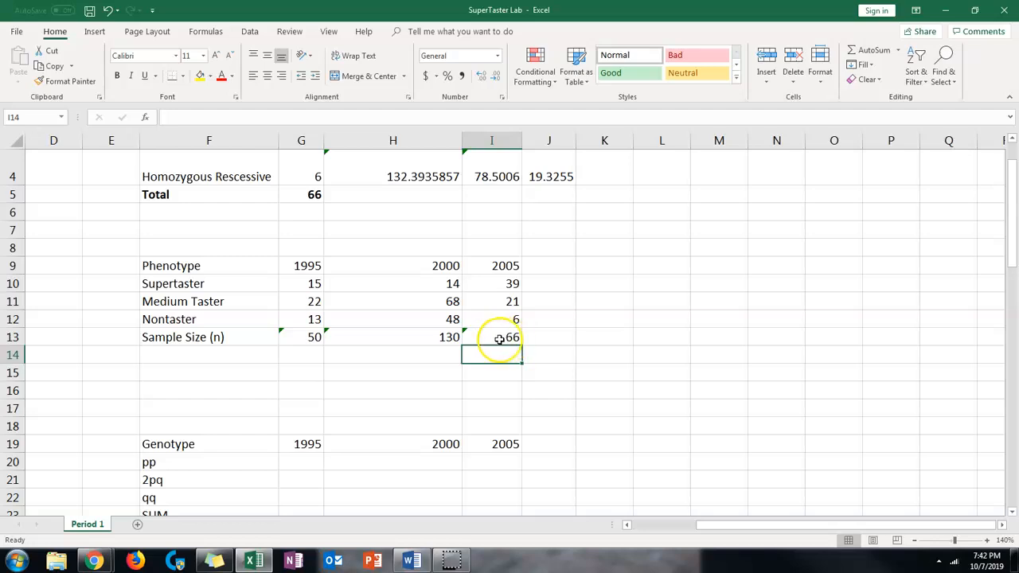
Make the Sample Size (n) row of the phenotype table bold, from its label through the 2005 value
{"action": "left_click_drag", "start_coordinate": [157, 337], "coordinate": [511, 342]}
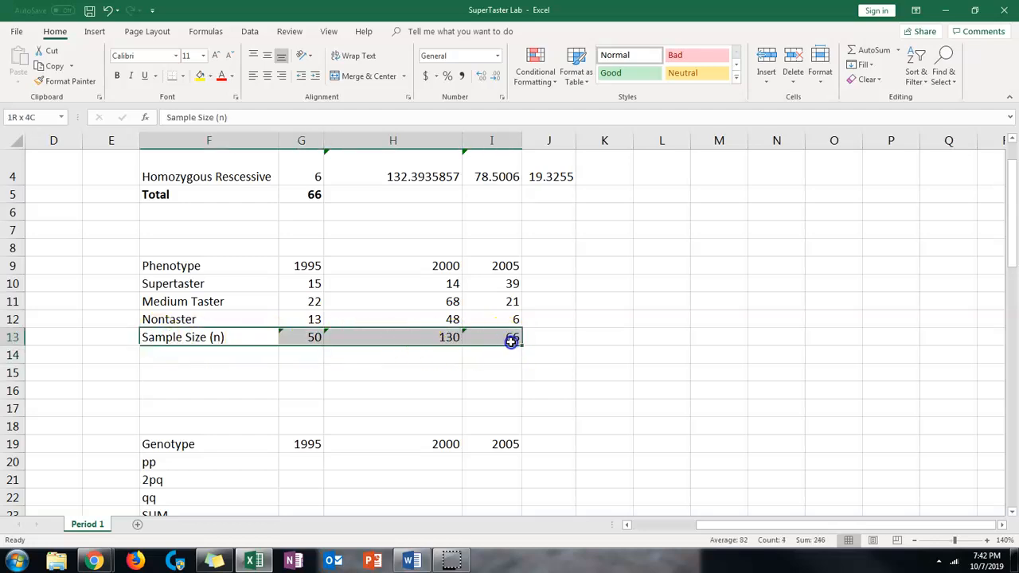
{"action": "left_click", "coordinate": [117, 74]}
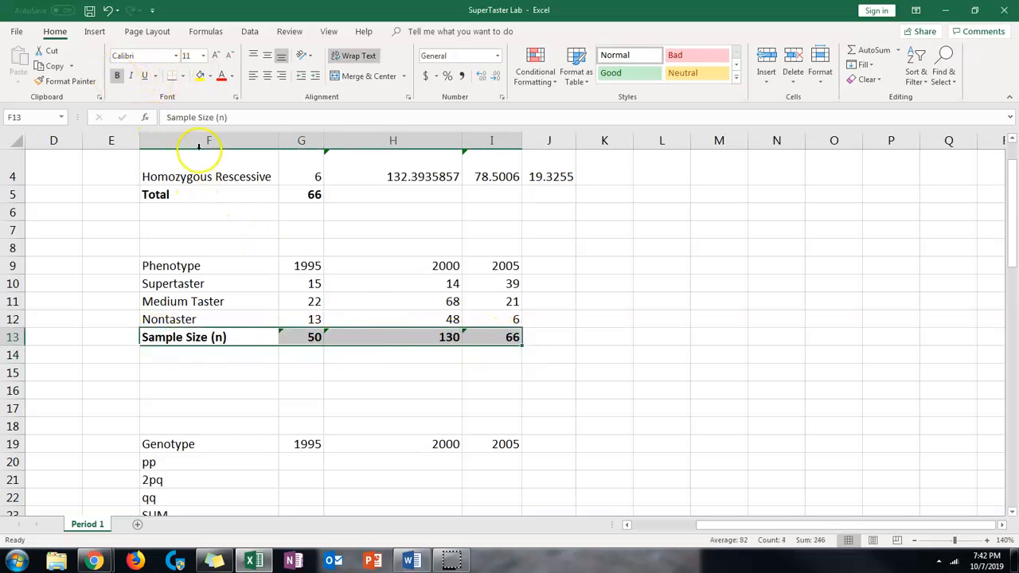
{"action": "left_click", "coordinate": [443, 407]}
Make the header rows of the Genotype and Allele tables bold, including the 1995, 2000 and 2005 columns
{"action": "scroll", "coordinate": [465, 387], "scroll_direction": "down", "scroll_amount": 2}
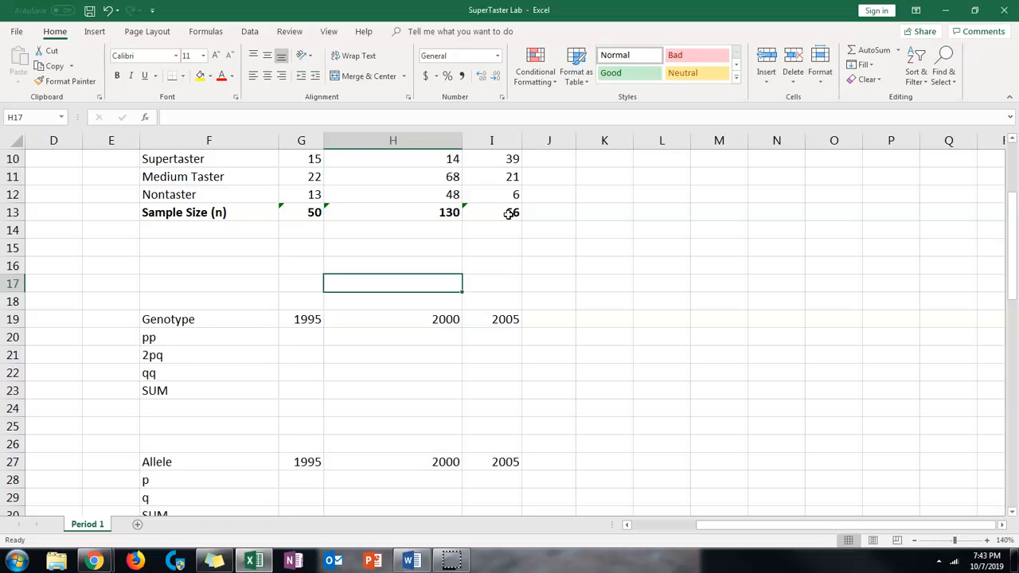
{"action": "scroll", "coordinate": [227, 350], "scroll_direction": "down", "scroll_amount": 1}
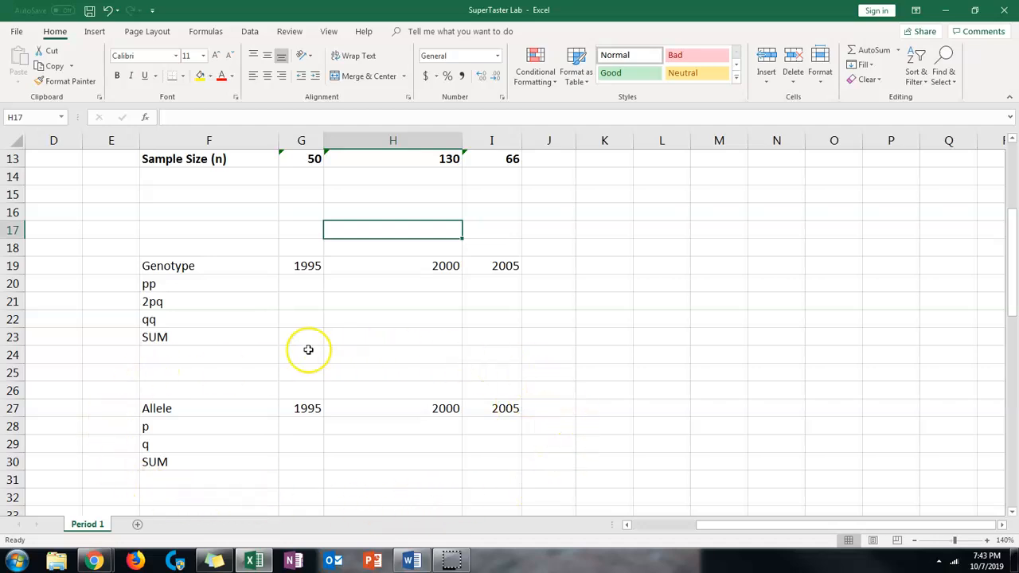
{"action": "scroll", "coordinate": [239, 375], "scroll_direction": "up", "scroll_amount": 1}
{"action": "left_click_drag", "start_coordinate": [170, 318], "coordinate": [477, 322]}
{"action": "left_click", "coordinate": [116, 75]}
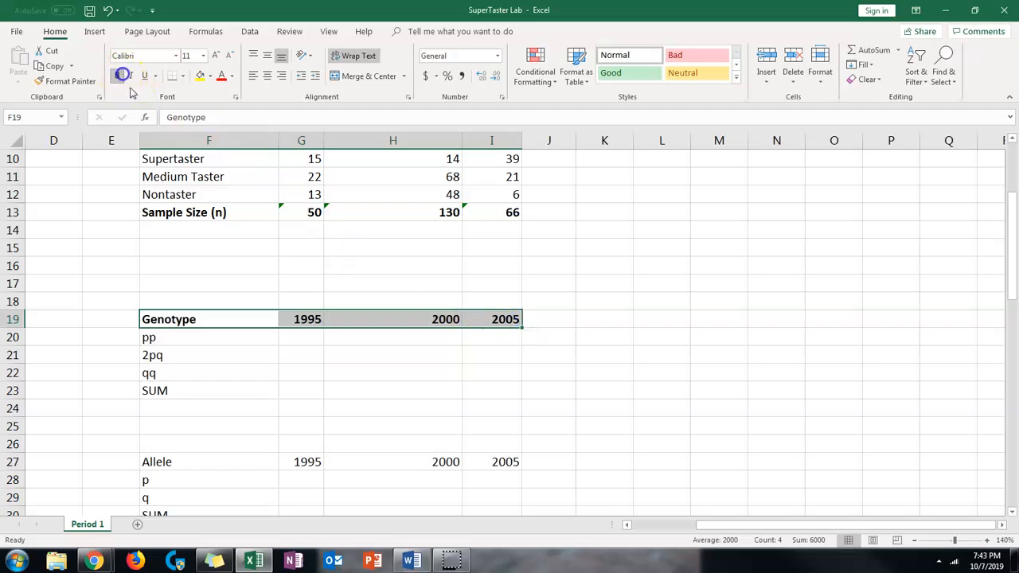
{"action": "left_click_drag", "start_coordinate": [150, 459], "coordinate": [506, 461]}
{"action": "left_click", "coordinate": [116, 75]}
{"action": "left_click", "coordinate": [491, 355]}
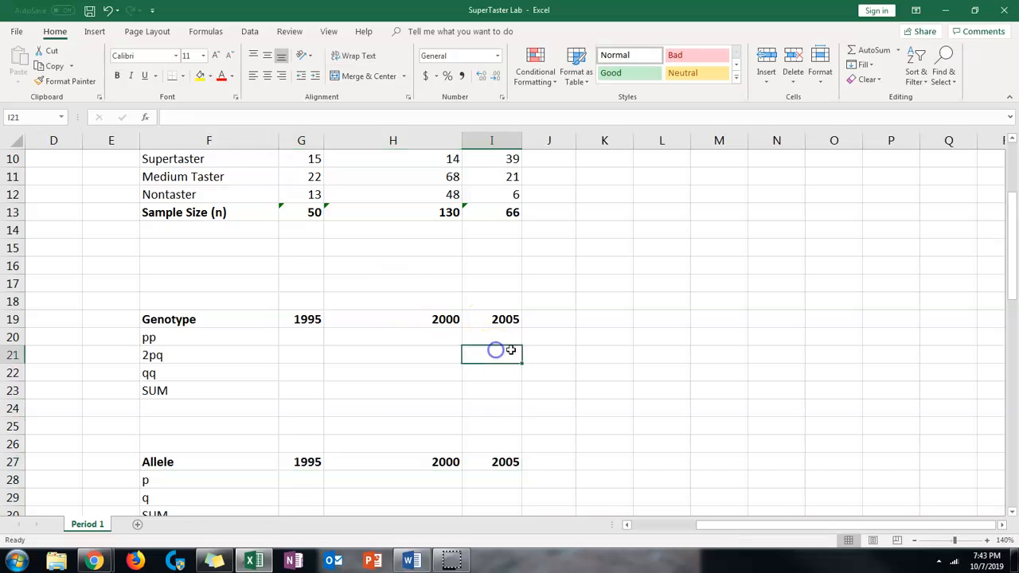
Calculate the 1995 pp genotype frequency in cell G20 with the formula =15/50
{"action": "scroll", "coordinate": [540, 330], "scroll_direction": "down", "scroll_amount": 1}
{"action": "scroll", "coordinate": [539, 328], "scroll_direction": "up", "scroll_amount": 2}
{"action": "scroll", "coordinate": [538, 323], "scroll_direction": "down", "scroll_amount": 2}
{"action": "scroll", "coordinate": [527, 315], "scroll_direction": "up", "scroll_amount": 1}
{"action": "scroll", "coordinate": [494, 318], "scroll_direction": "up", "scroll_amount": 1}
{"action": "scroll", "coordinate": [284, 366], "scroll_direction": "up", "scroll_amount": 3}
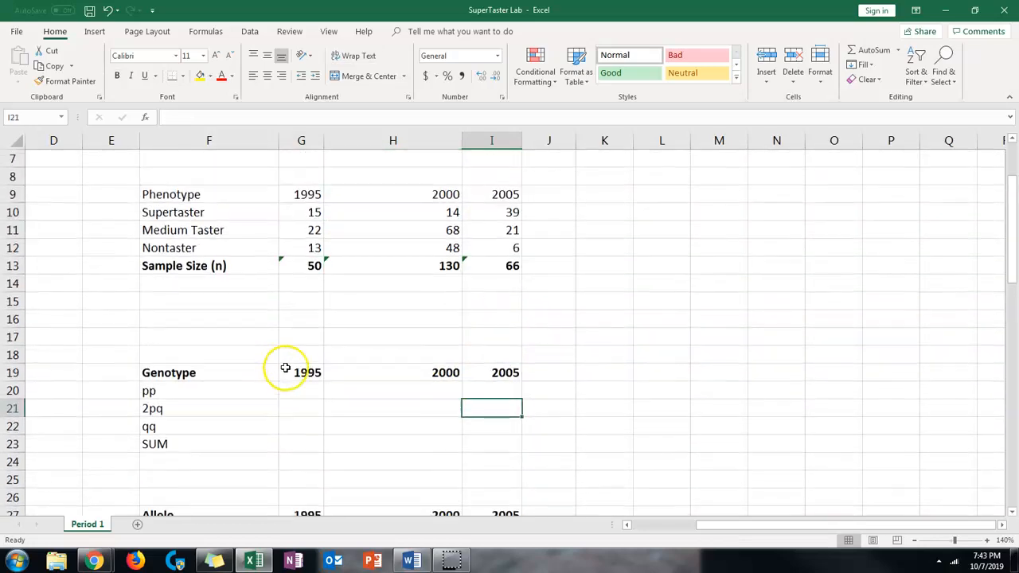
{"action": "left_click", "coordinate": [292, 393]}
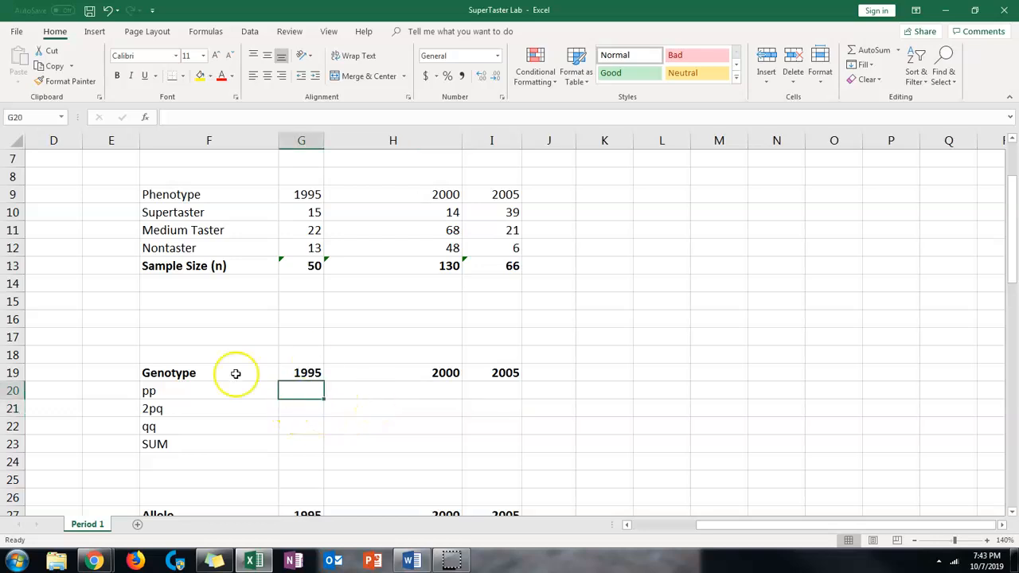
{"action": "left_click", "coordinate": [172, 391]}
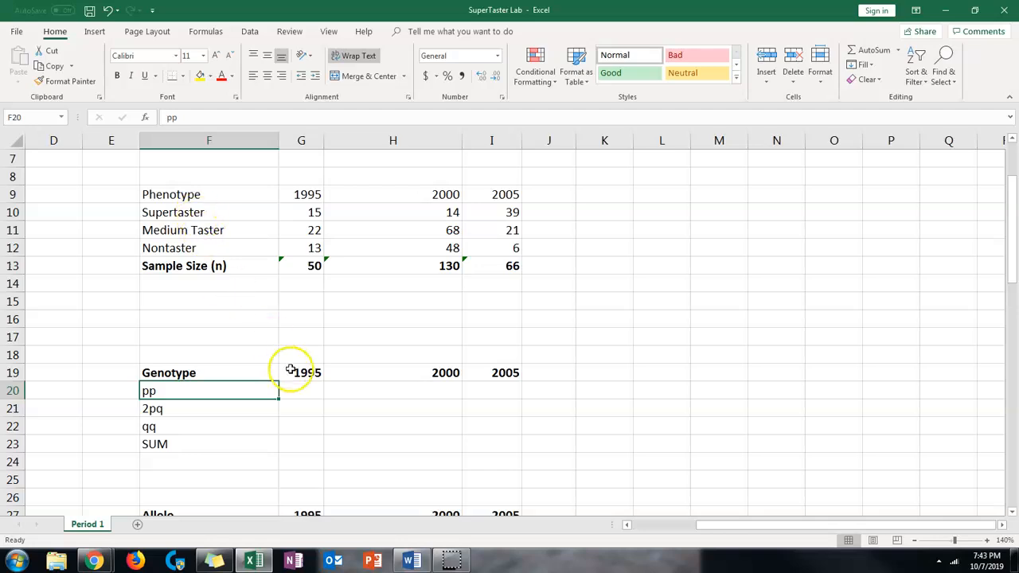
{"action": "left_click", "coordinate": [302, 390]}
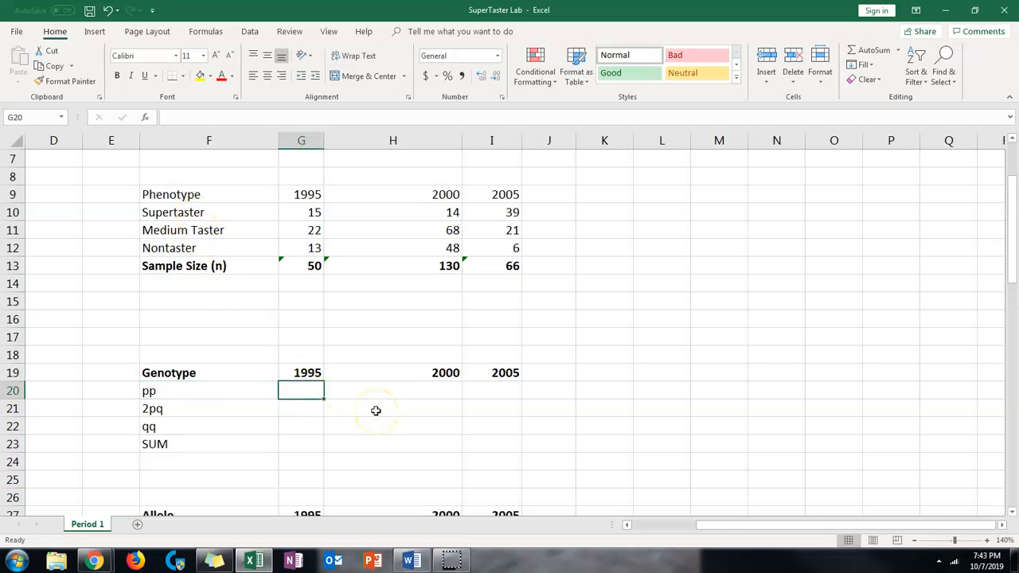
{"action": "type", "text": "=15/50"}
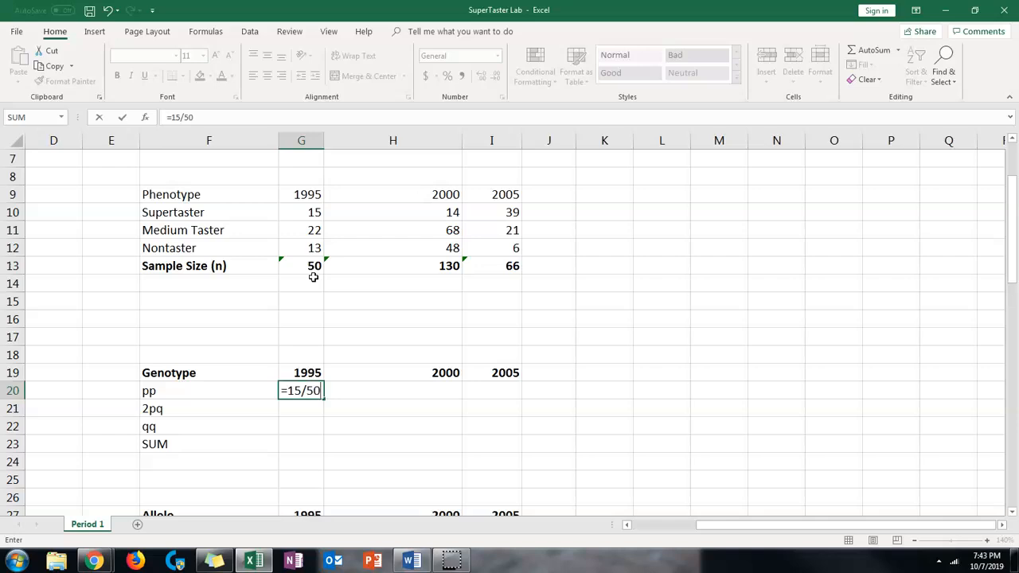
{"action": "key", "text": "Return"}
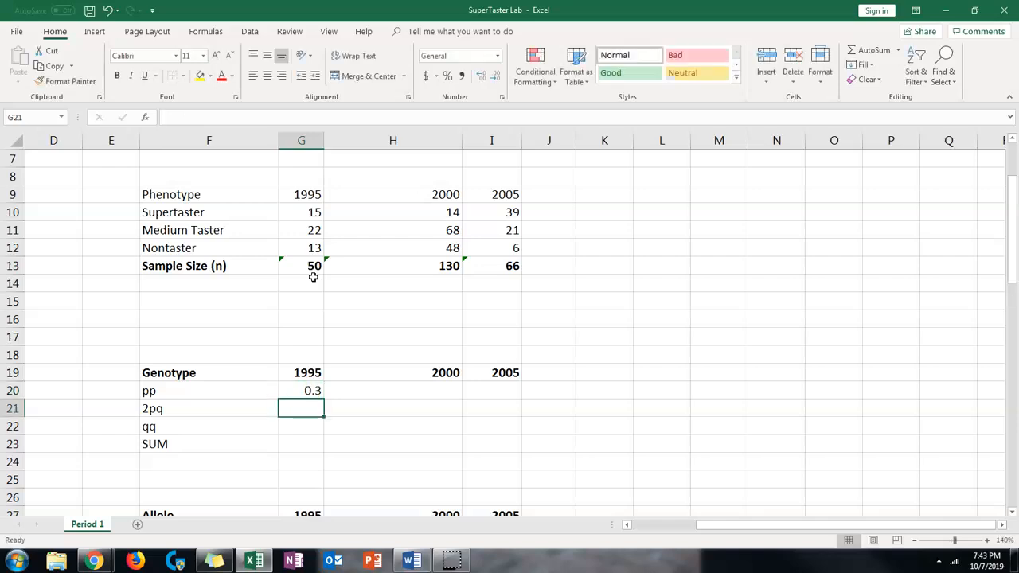
{"action": "left_click", "coordinate": [308, 390]}
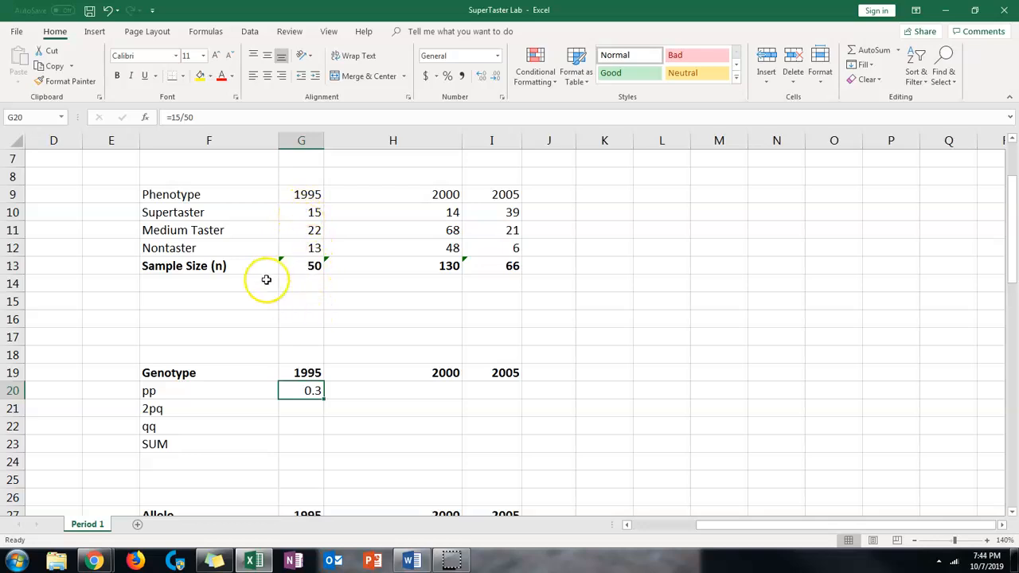
Replace the 1995 pp genotype frequency formula in cell G20 with =30/100
{"action": "left_click_drag", "start_coordinate": [196, 117], "coordinate": [169, 117]}
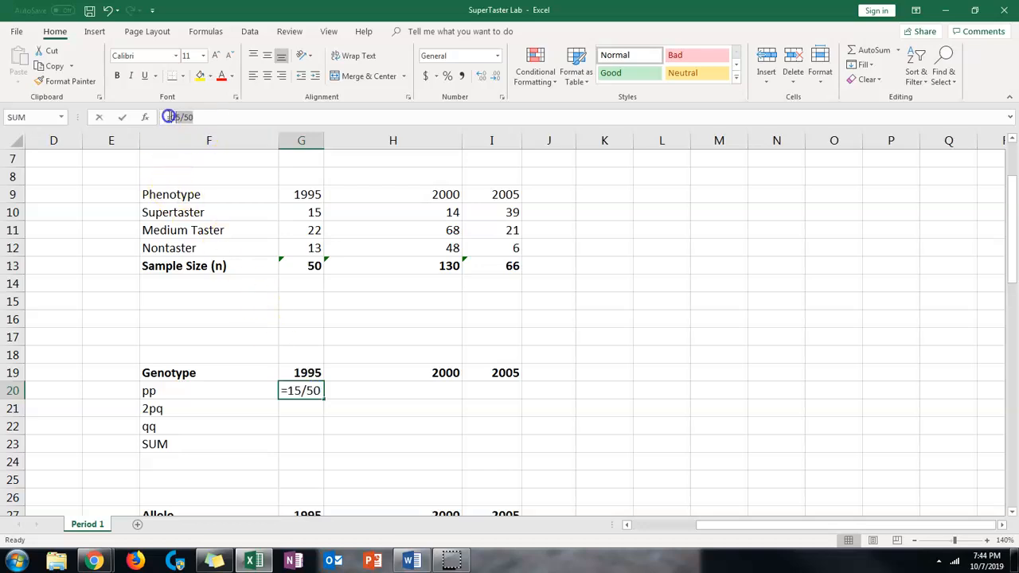
{"action": "type", "text": "30/100"}
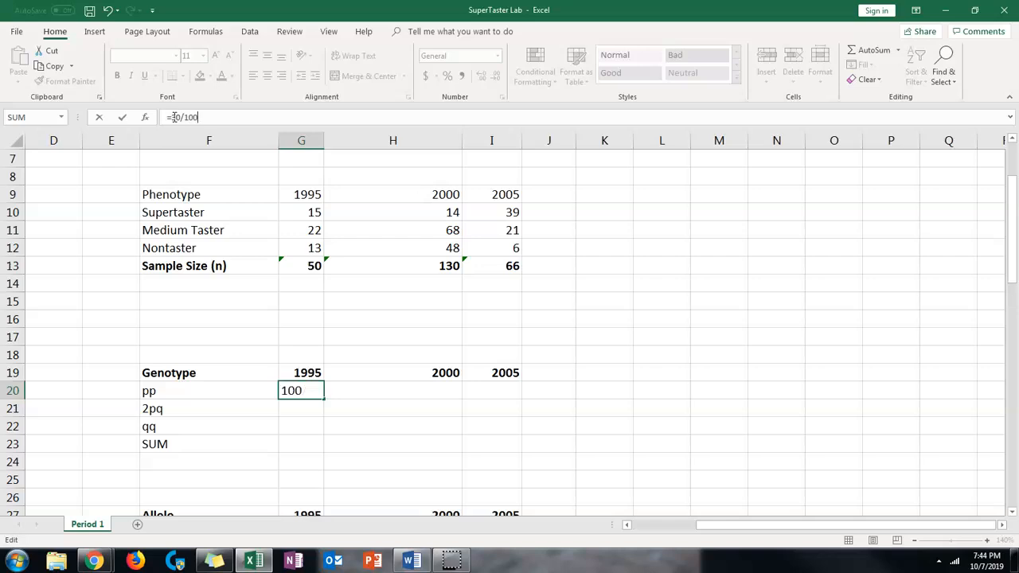
{"action": "key", "text": "Return"}
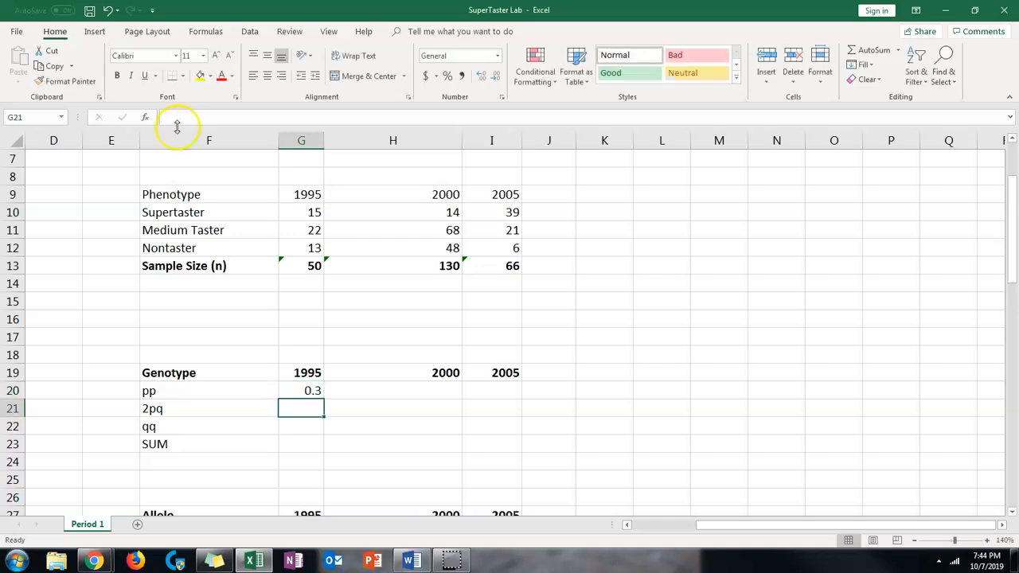
Calculate the 1995 2pq and qq genotype frequencies in G21 and G22 with =22/50 and =13/50
{"action": "left_click", "coordinate": [291, 408]}
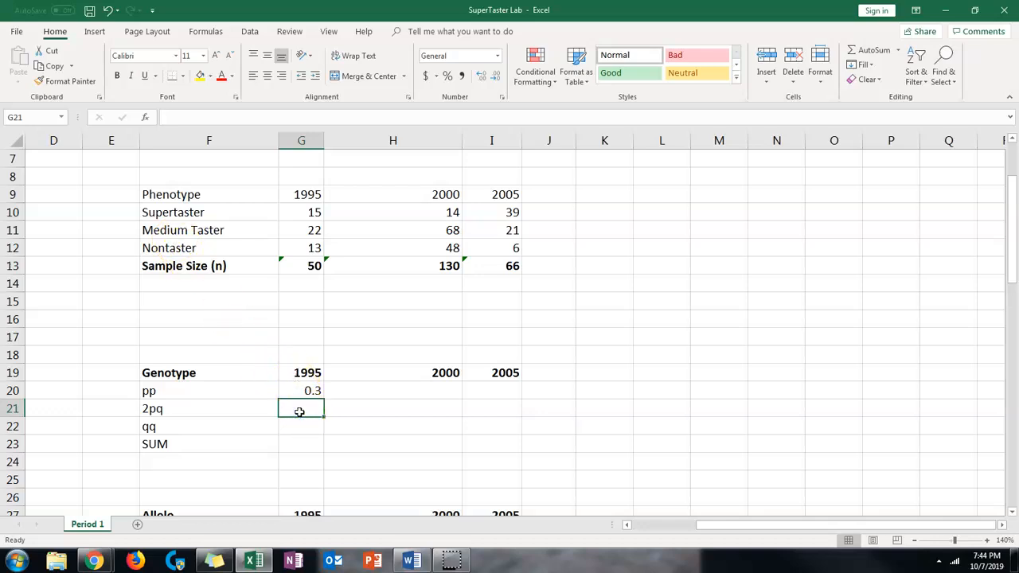
{"action": "type", "text": "=22/50"}
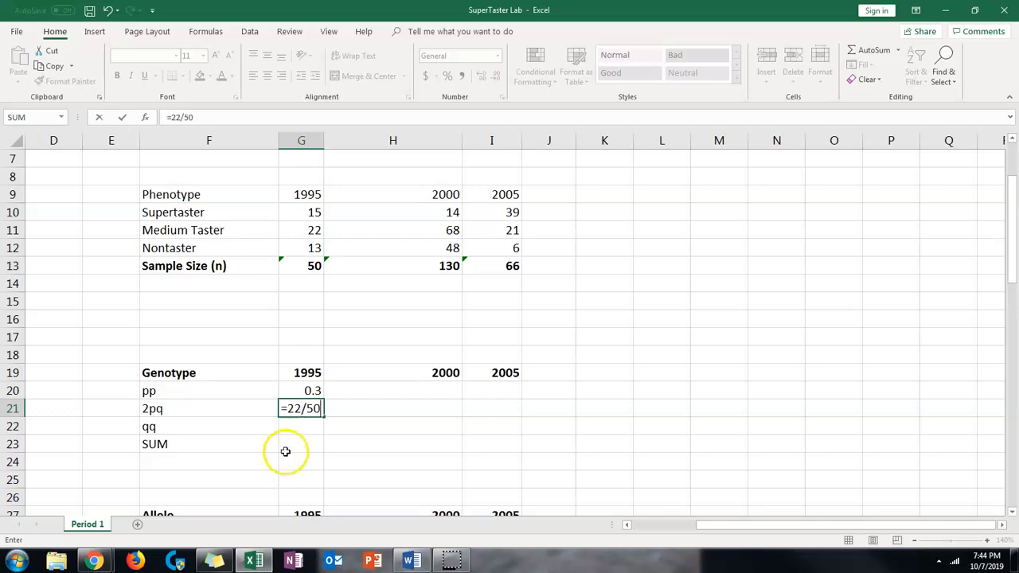
{"action": "left_click", "coordinate": [296, 427]}
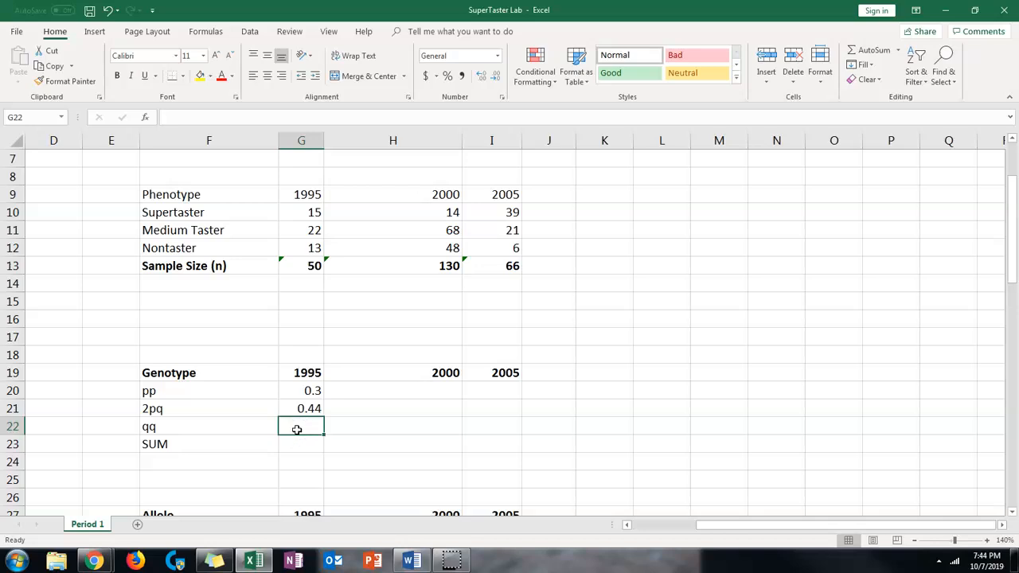
{"action": "type", "text": "=13/"}
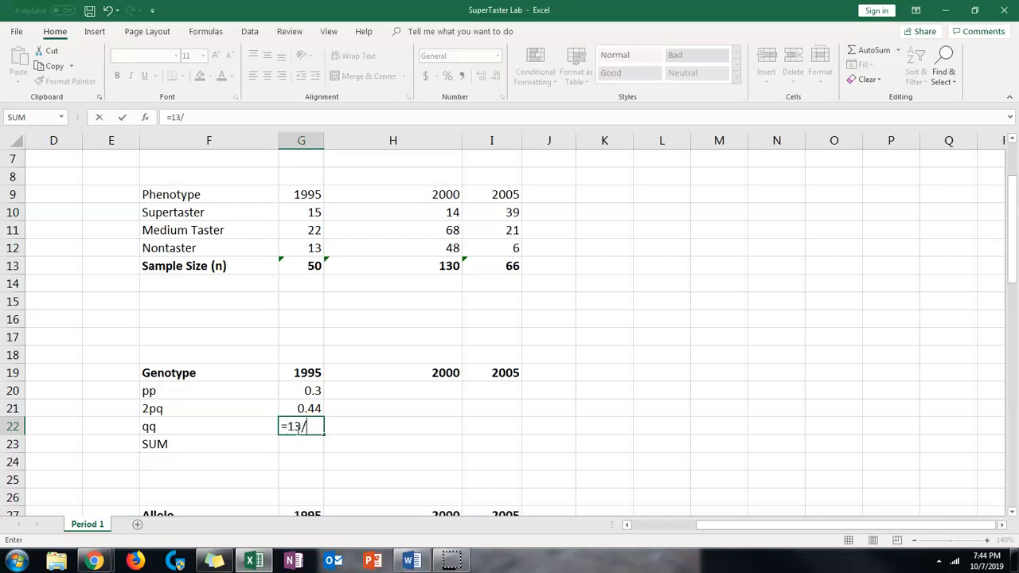
{"action": "left_click", "coordinate": [359, 432]}
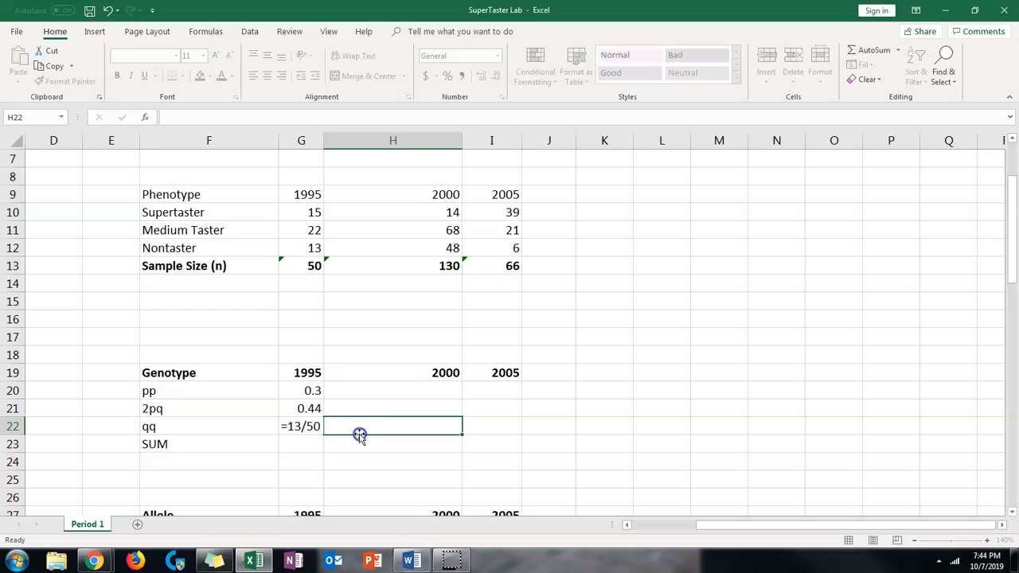
Total the 1995 genotype frequencies in cell G23 with =SUM(G20:G22) and check the formula
{"action": "left_click", "coordinate": [300, 444]}
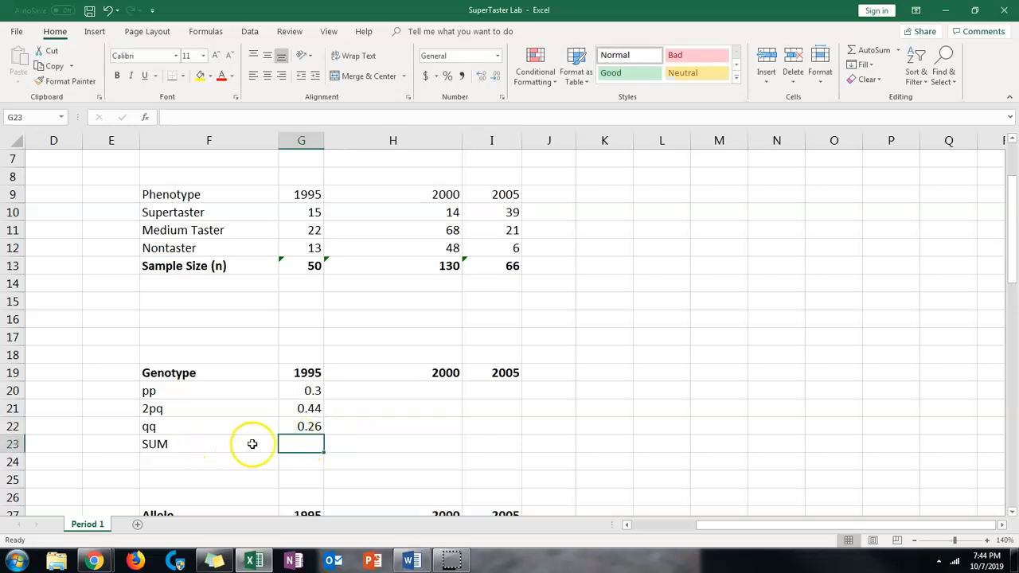
{"action": "type", "text": "="}
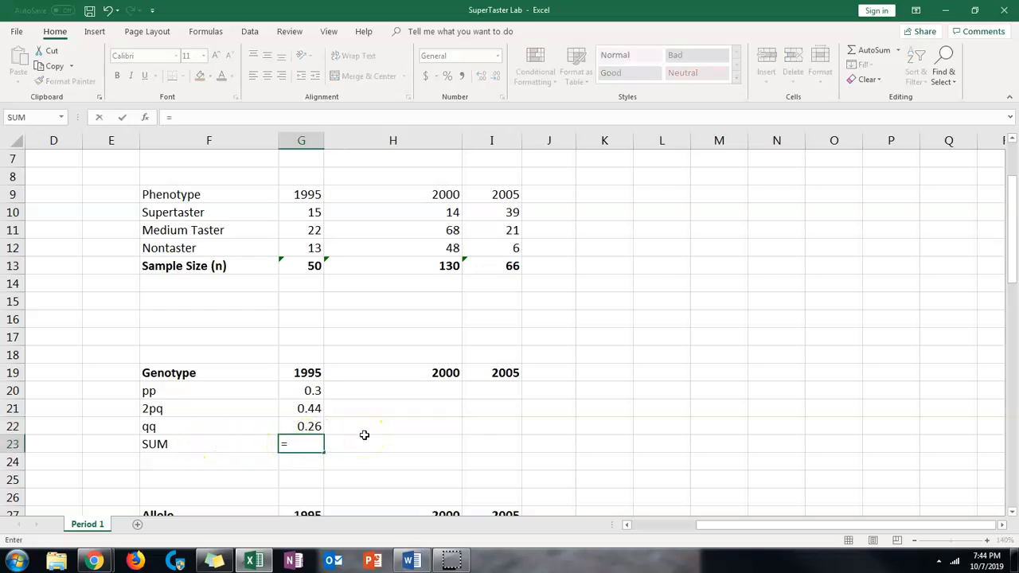
{"action": "type", "text": "sum"}
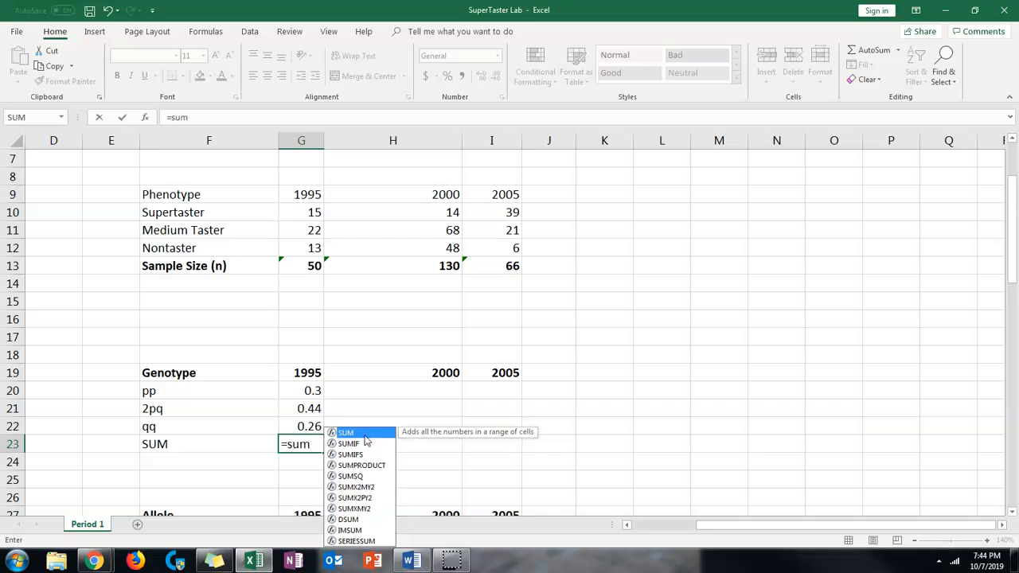
{"action": "double_click", "coordinate": [364, 434]}
{"action": "left_click_drag", "start_coordinate": [311, 391], "coordinate": [288, 427]}
{"action": "type", "text": ")"}
{"action": "key", "text": "Return"}
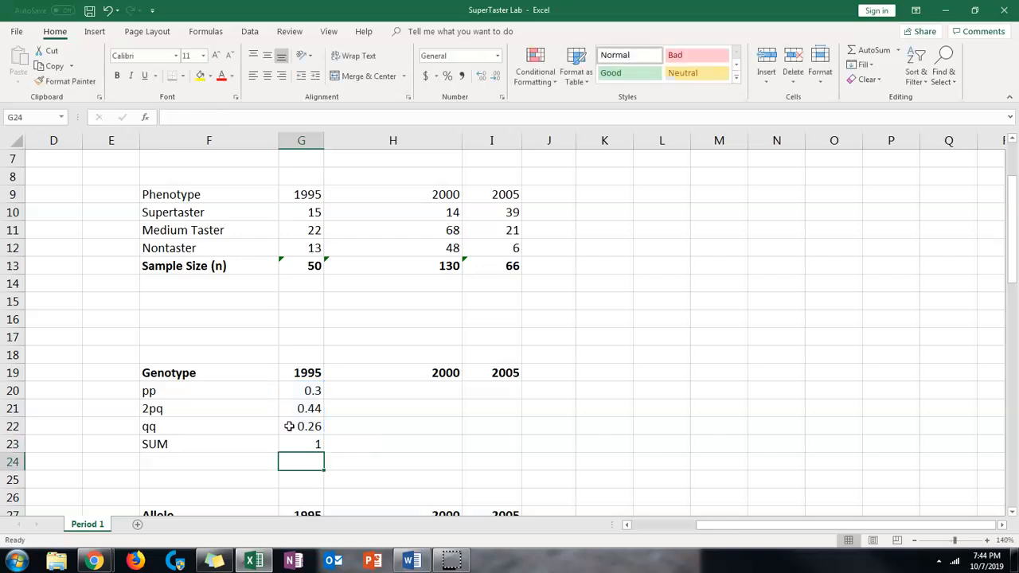
{"action": "left_click", "coordinate": [319, 443]}
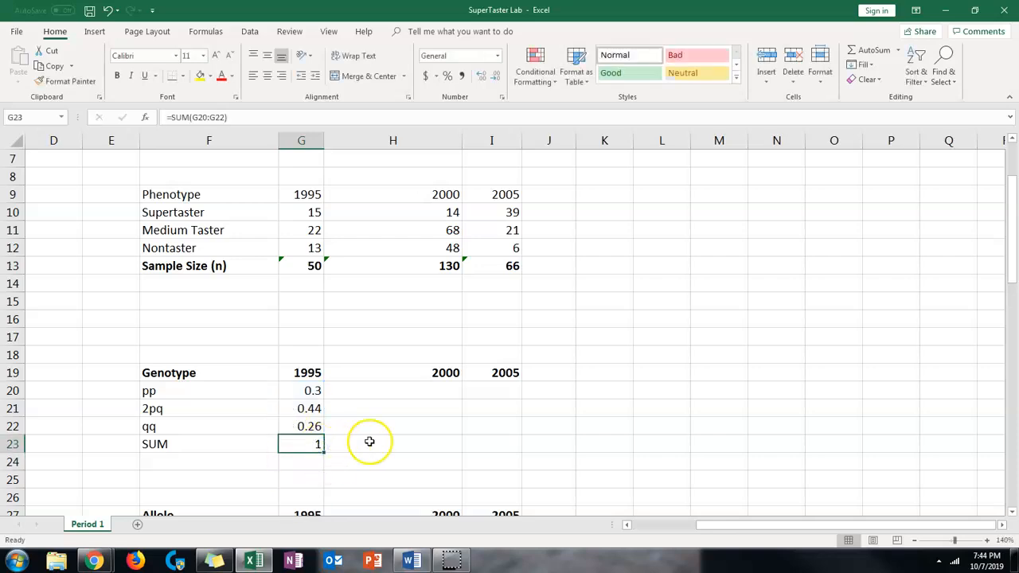
{"action": "scroll", "coordinate": [451, 431], "scroll_direction": "down", "scroll_amount": 1}
{"action": "scroll", "coordinate": [453, 431], "scroll_direction": "up", "scroll_amount": 1}
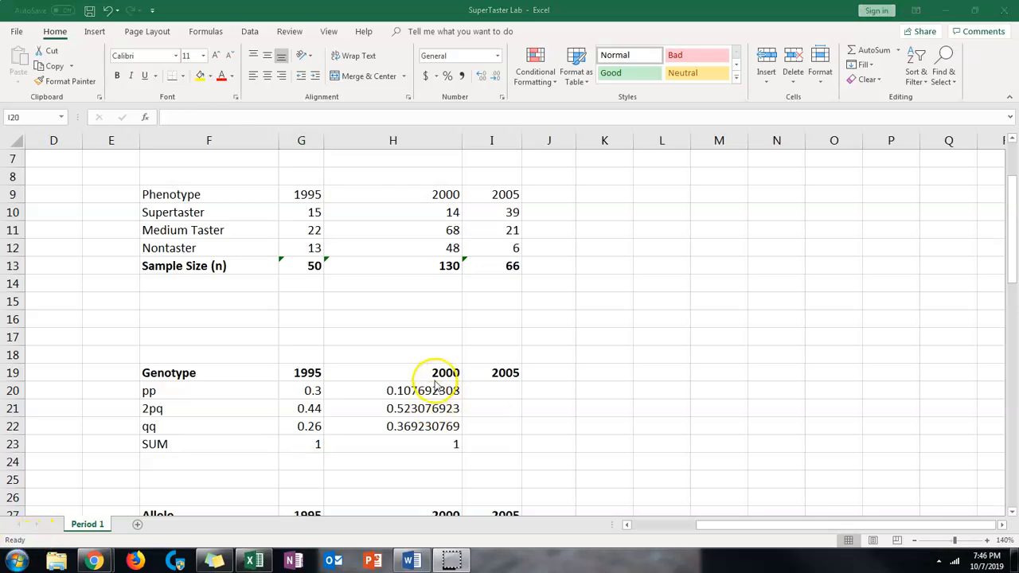
Calculate the 2005 pp genotype frequency in cell I20 with the formula =39/66
{"action": "left_click", "coordinate": [481, 390]}
{"action": "left_click", "coordinate": [206, 116]}
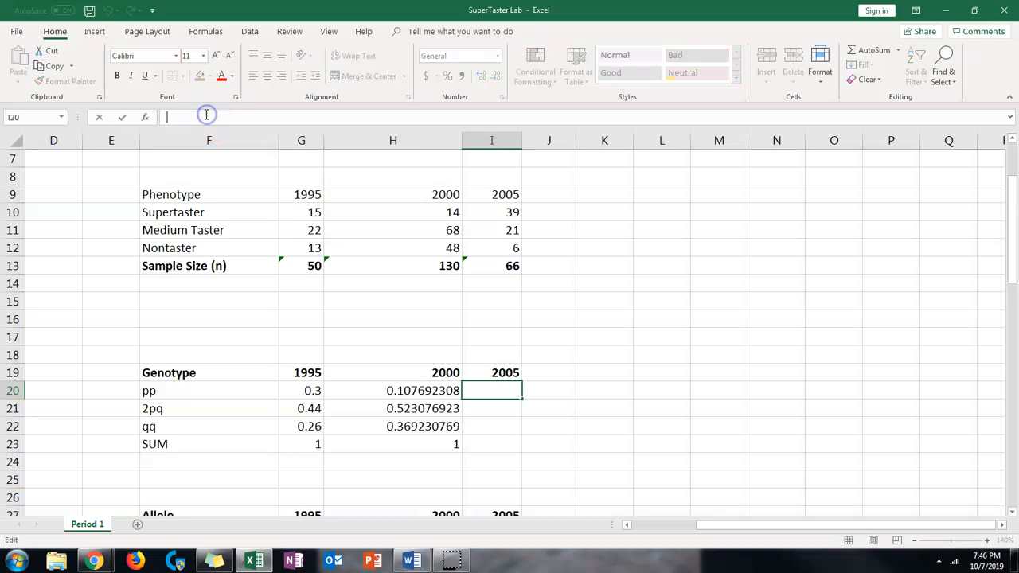
{"action": "type", "text": "="}
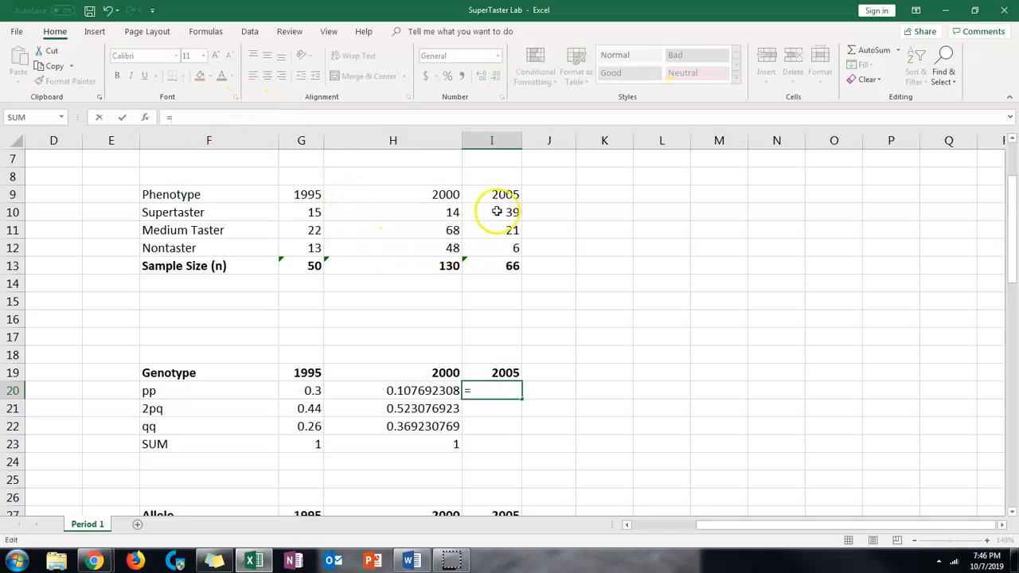
{"action": "left_click", "coordinate": [507, 396]}
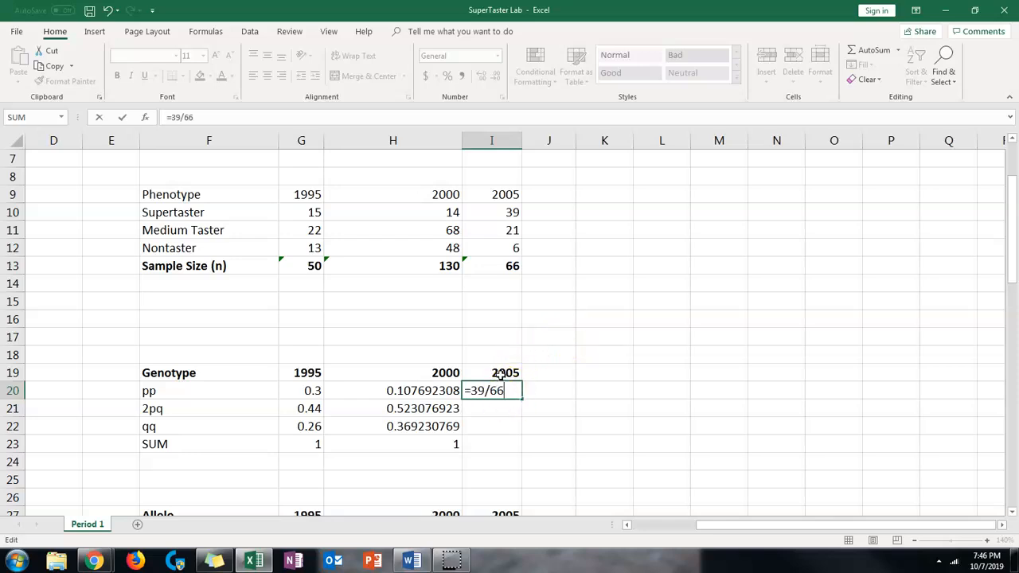
{"action": "type", "text": "39/66"}
{"action": "key", "text": "Return"}
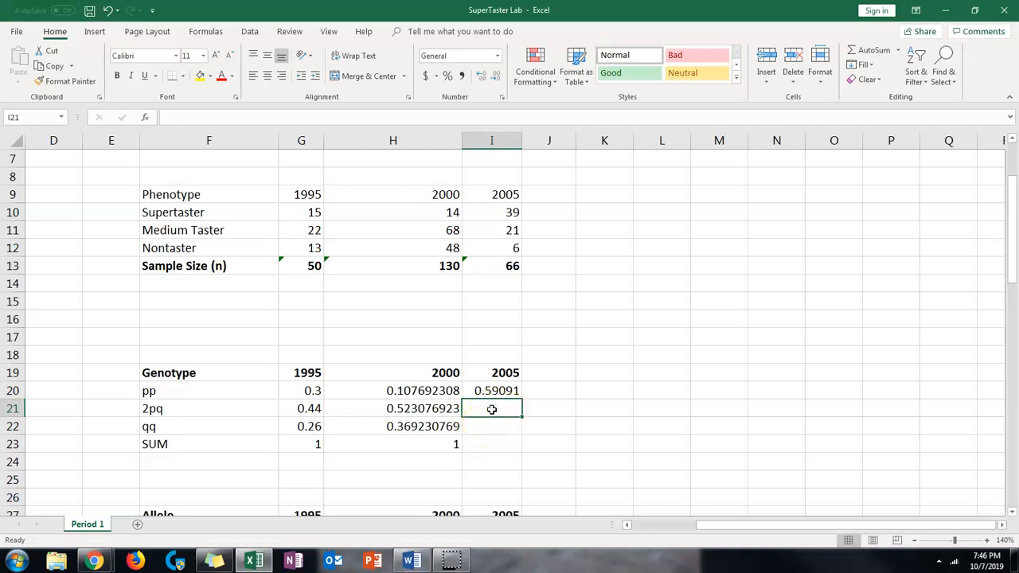
Calculate the 2005 2pq and qq genotype frequencies in I21 and I22 with =21/66 and =6/66
{"action": "type", "text": "=21/"}
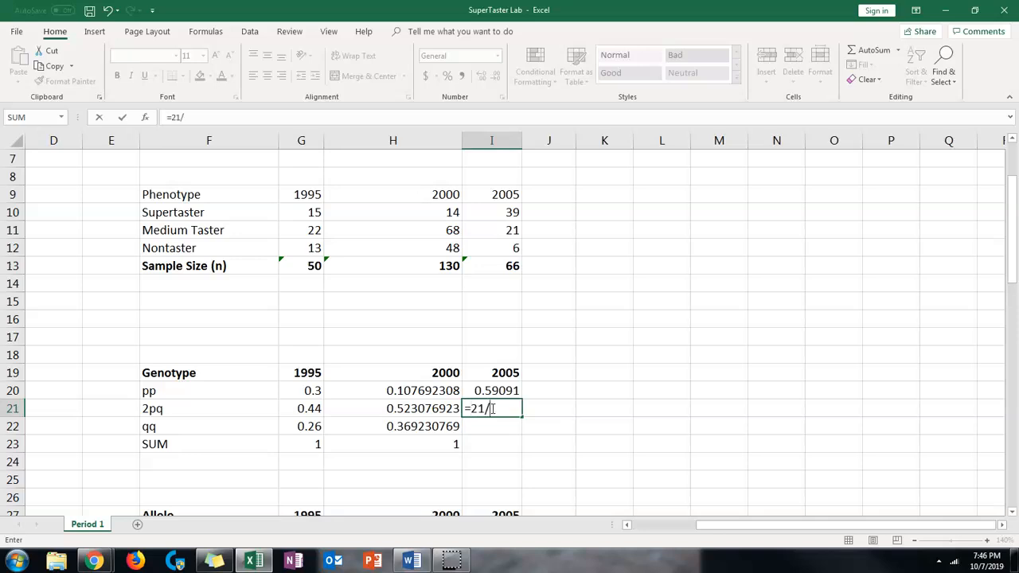
{"action": "left_click", "coordinate": [487, 429]}
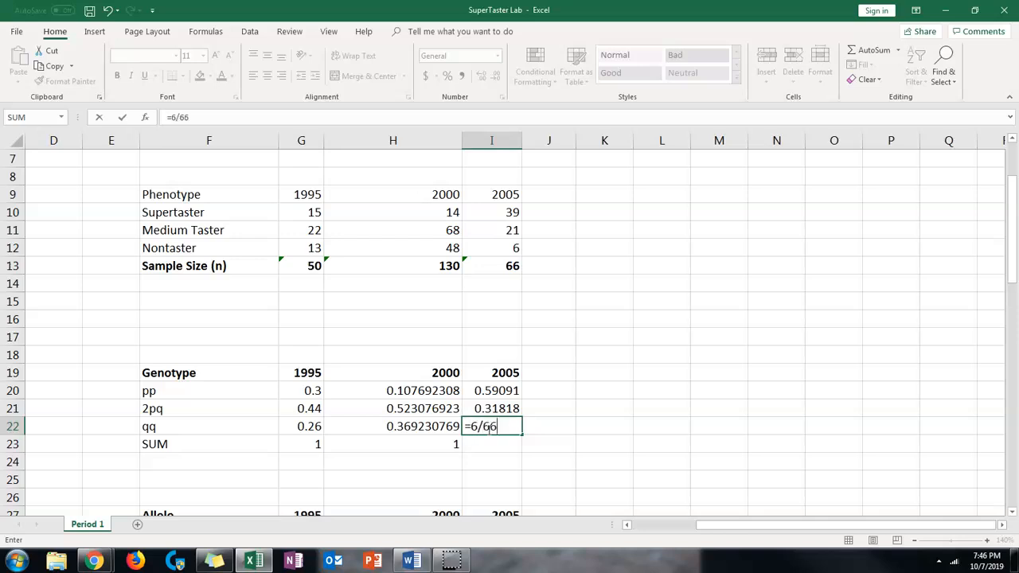
{"action": "key", "text": "Return"}
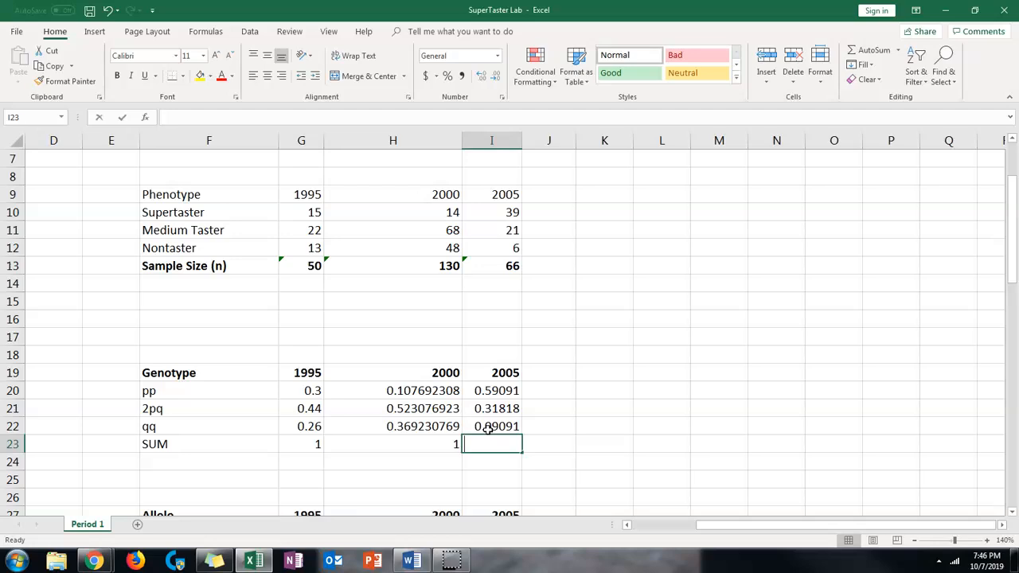
Total the 2005 genotype frequencies in cell I23 with the formula =SUM(I20:I22)
{"action": "type", "text": "=sum"}
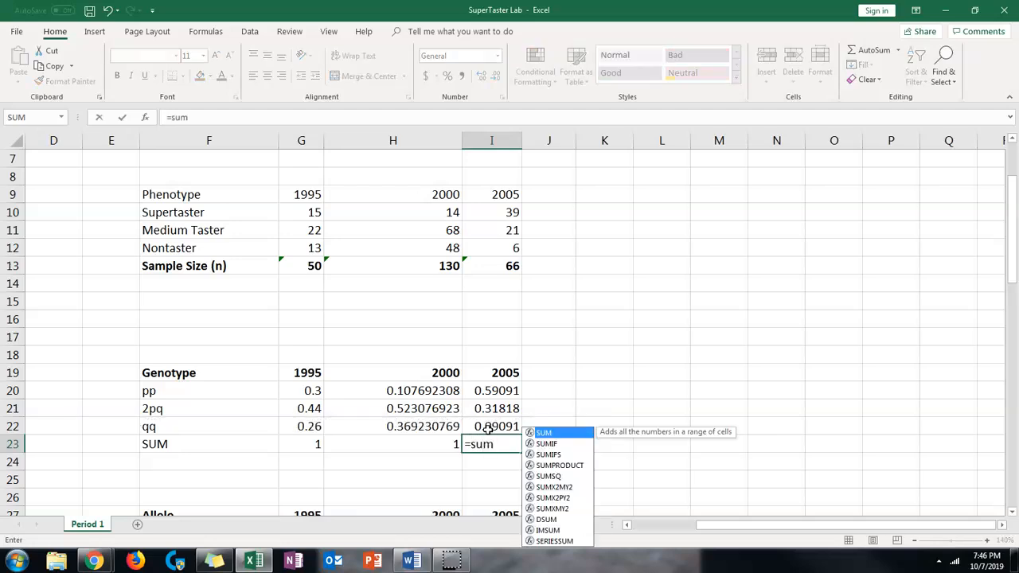
{"action": "double_click", "coordinate": [549, 432]}
{"action": "left_click", "coordinate": [495, 398]}
{"action": "left_click_drag", "start_coordinate": [495, 401], "coordinate": [494, 424]}
{"action": "type", "text": ")"}
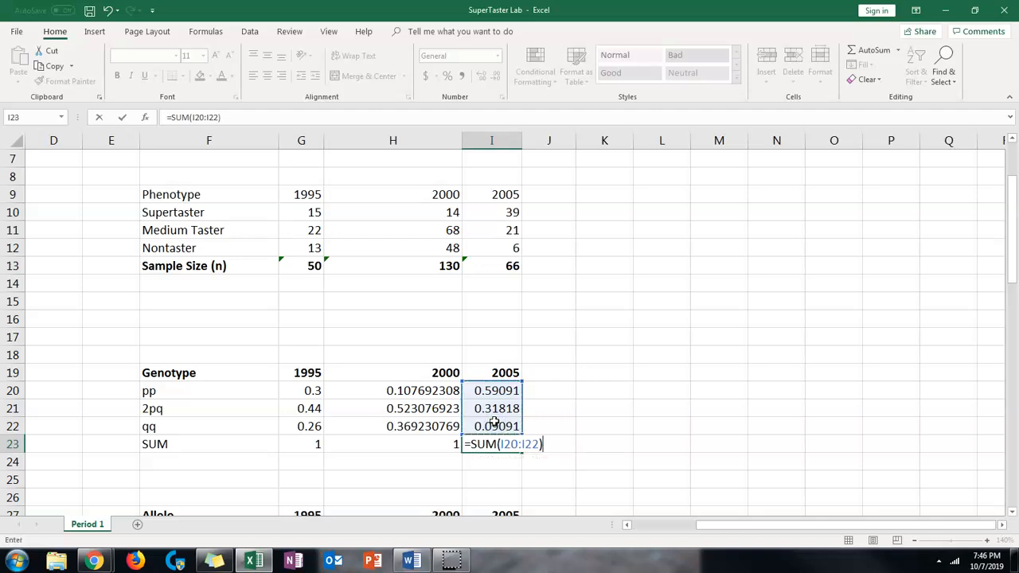
{"action": "key", "text": "Return"}
{"action": "scroll", "coordinate": [490, 446], "scroll_direction": "down", "scroll_amount": 1}
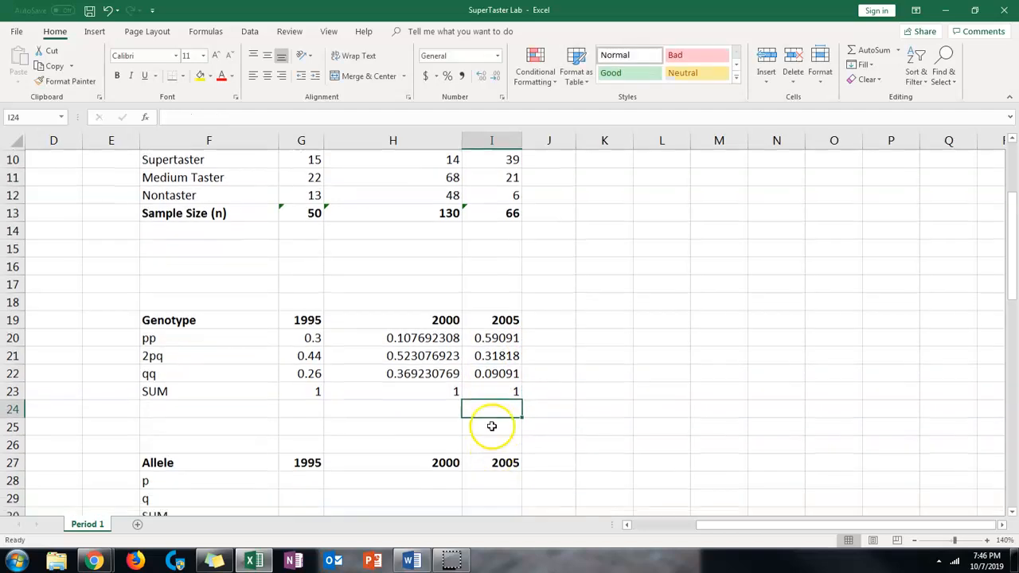
{"action": "scroll", "coordinate": [461, 401], "scroll_direction": "down", "scroll_amount": 3}
{"action": "scroll", "coordinate": [521, 354], "scroll_direction": "up", "scroll_amount": 3}
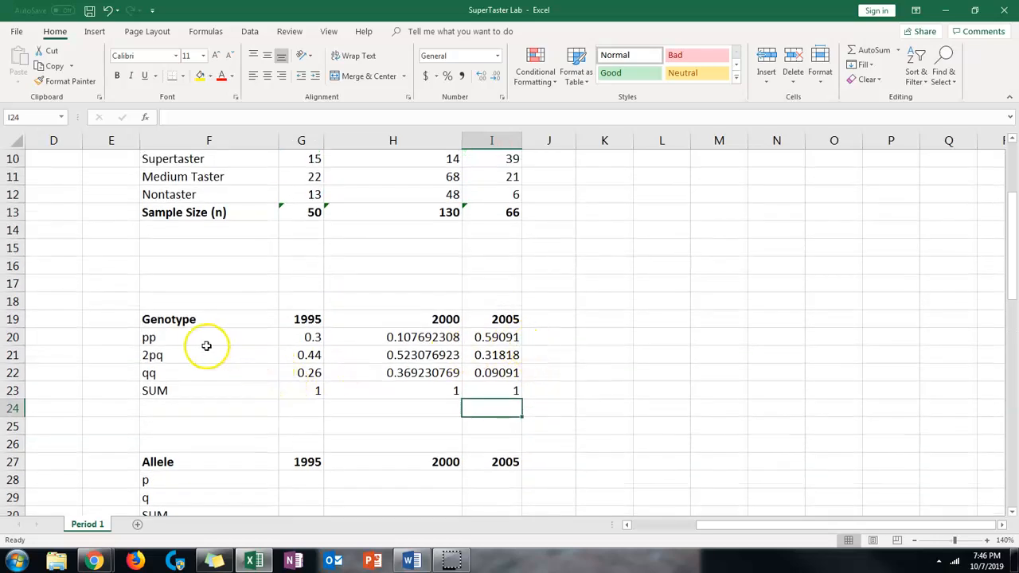
{"action": "left_click", "coordinate": [157, 337]}
{"action": "left_click_drag", "start_coordinate": [157, 336], "coordinate": [157, 375]}
{"action": "left_click_drag", "start_coordinate": [244, 371], "coordinate": [495, 371]}
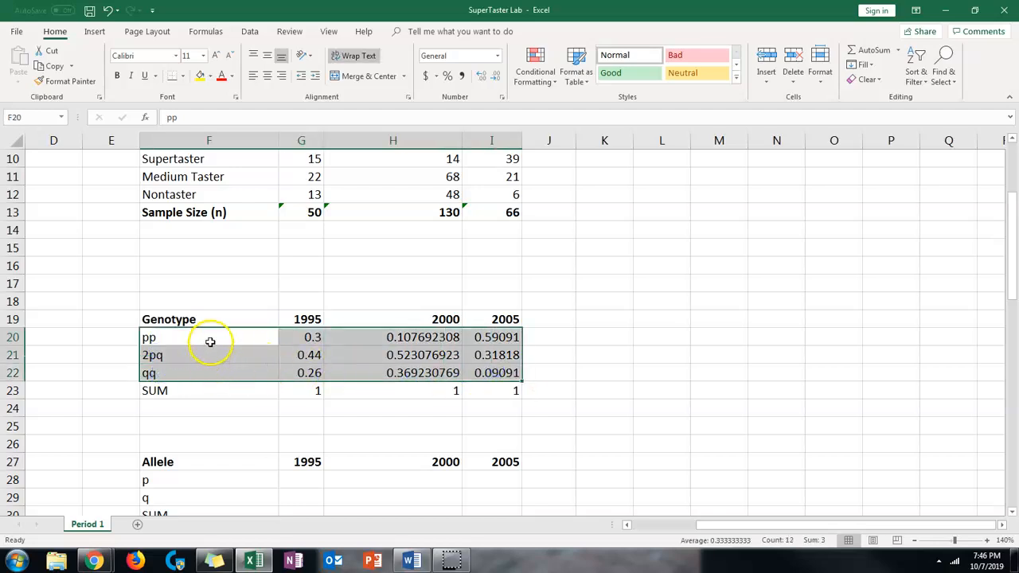
{"action": "left_click", "coordinate": [19, 553]}
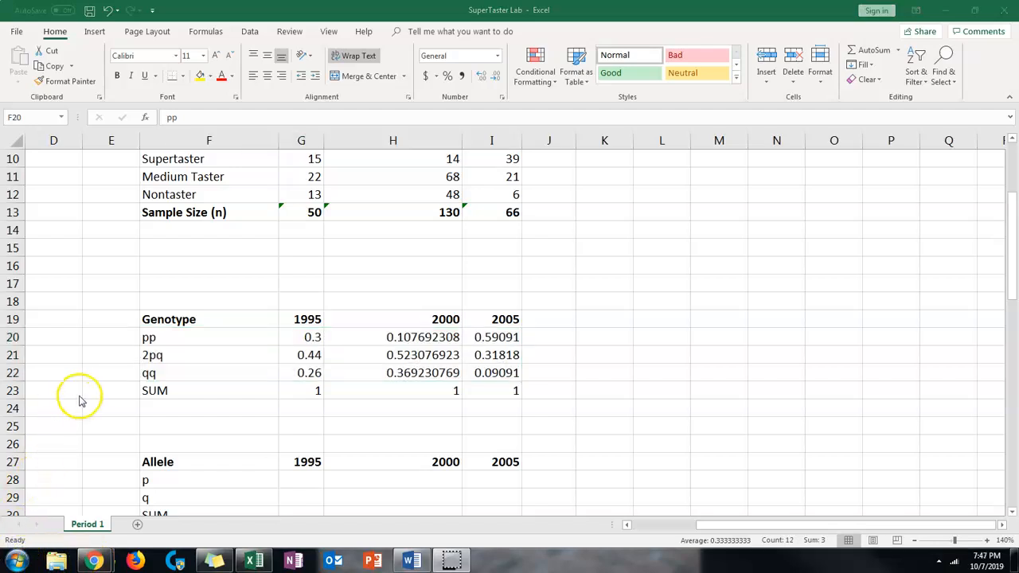
Insert a 2-D line chart of the pp, 2pq and qq rows (F20:I22) and place it beside the tables, starting at column J
{"action": "left_click", "coordinate": [162, 339]}
{"action": "left_click_drag", "start_coordinate": [187, 339], "coordinate": [489, 366]}
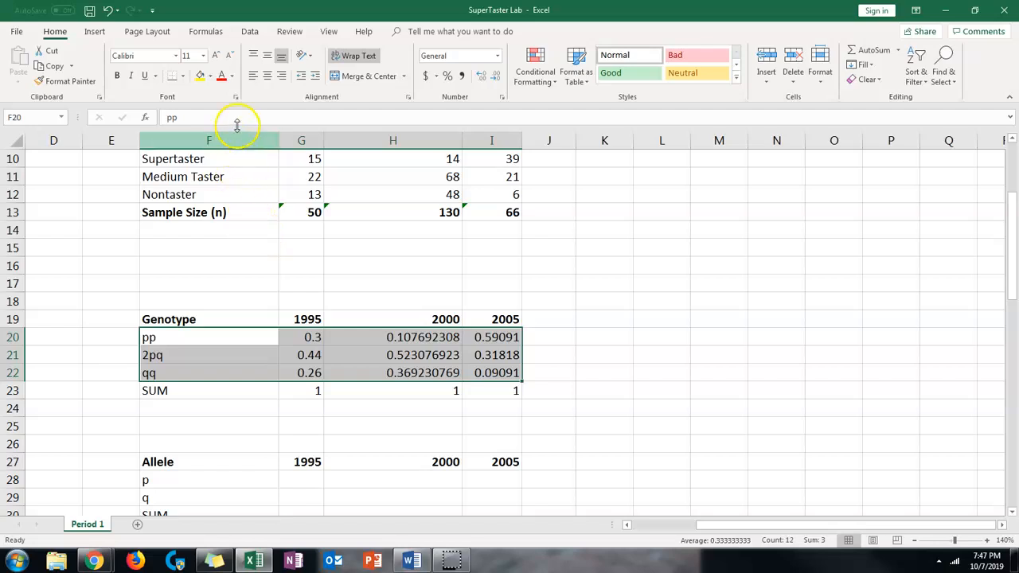
{"action": "left_click", "coordinate": [94, 32]}
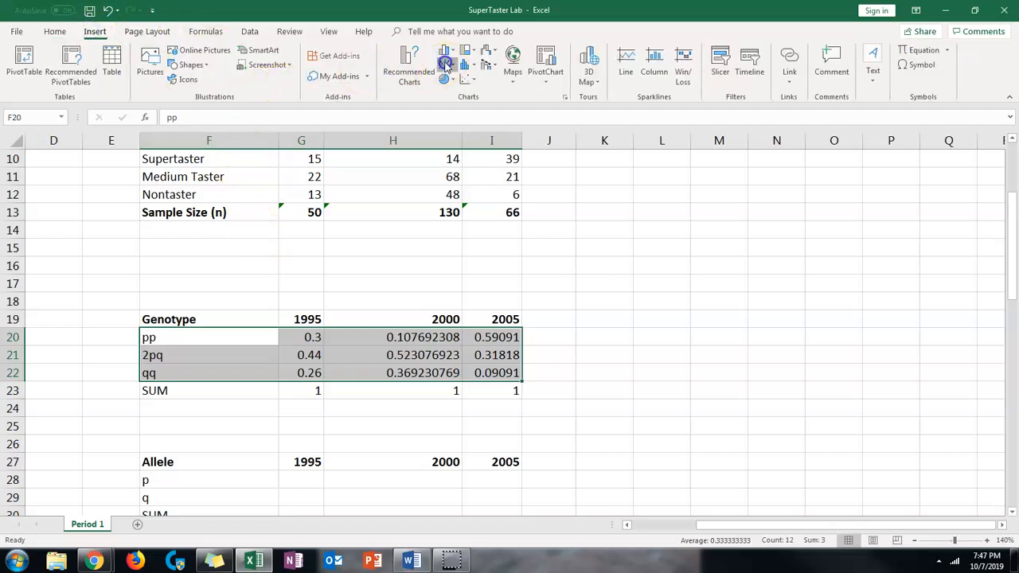
{"action": "left_click", "coordinate": [444, 64]}
{"action": "left_click", "coordinate": [455, 102]}
{"action": "left_click_drag", "start_coordinate": [555, 206], "coordinate": [839, 179]}
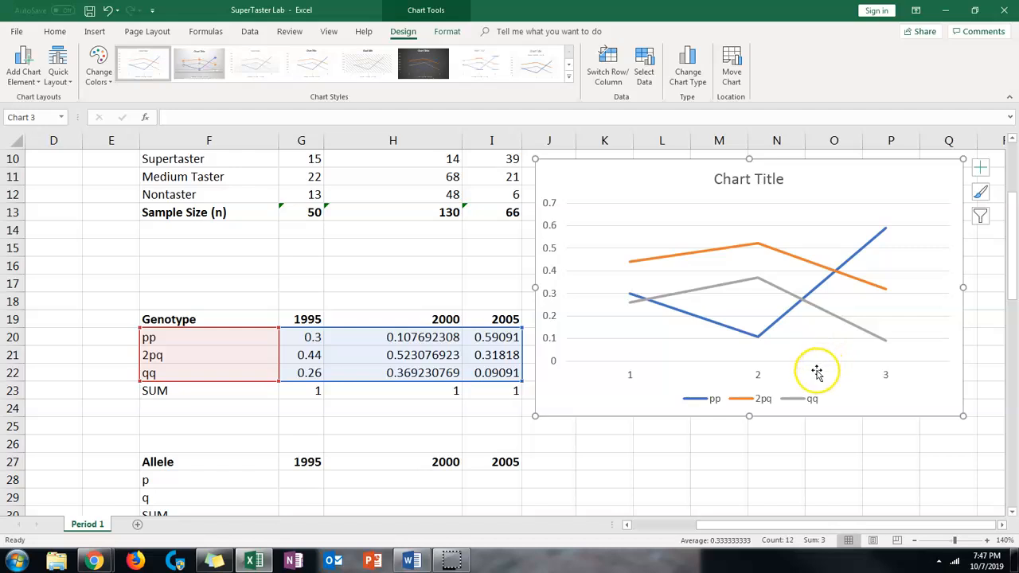
Set the genotype chart's legend position to Right and deselect the chart
{"action": "left_click", "coordinate": [762, 398]}
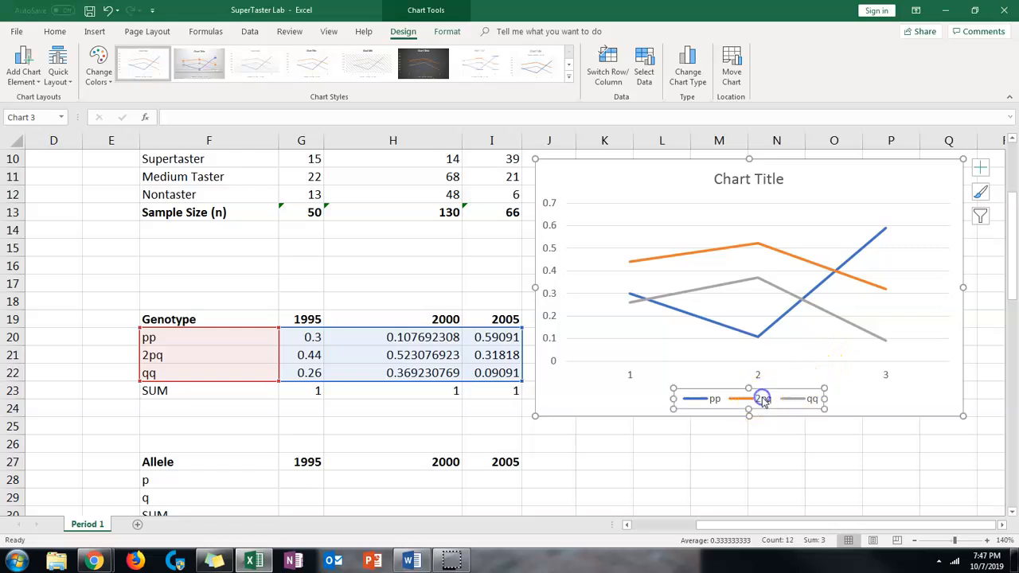
{"action": "right_click", "coordinate": [760, 403]}
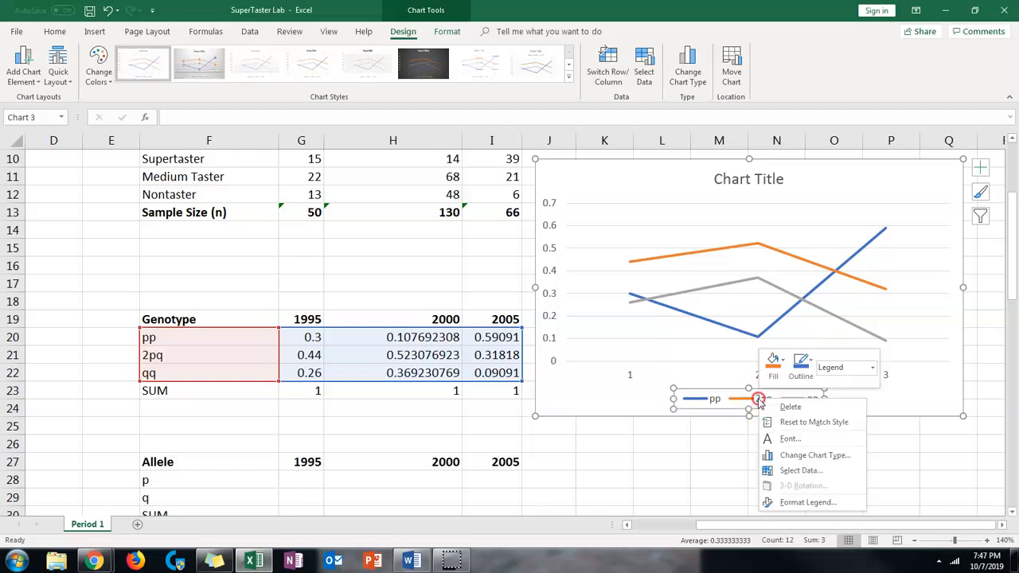
{"action": "left_click", "coordinate": [804, 502]}
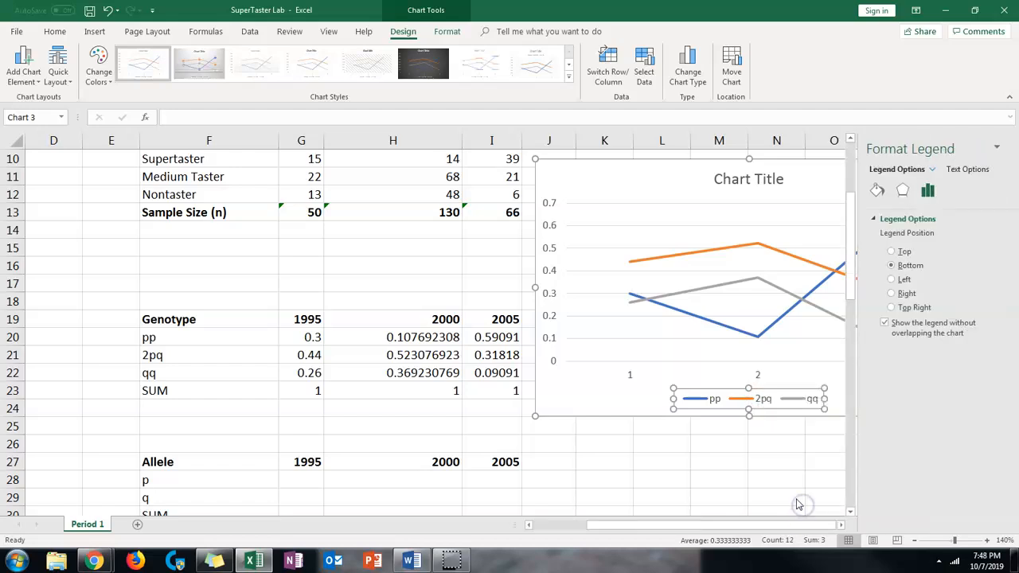
{"action": "left_click", "coordinate": [880, 294]}
{"action": "left_click", "coordinate": [800, 396]}
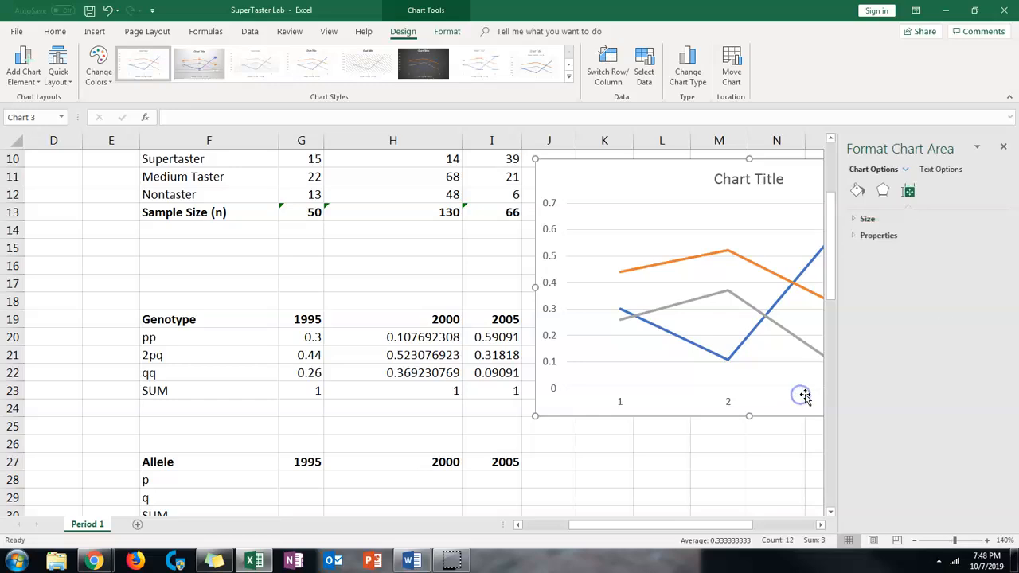
{"action": "left_click", "coordinate": [764, 478]}
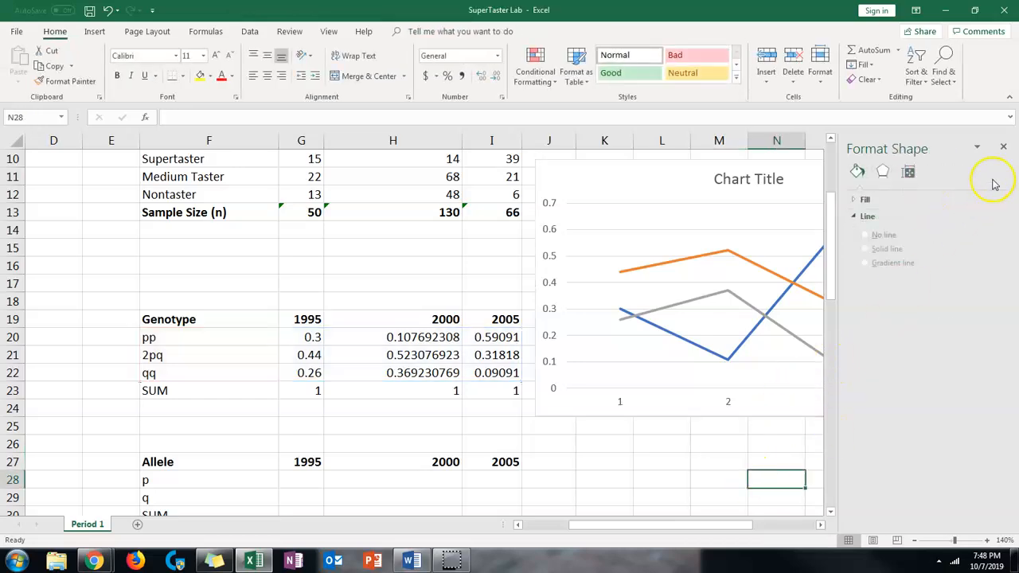
Close the Format Shape pane and use the years in G19:I19 as the genotype chart's horizontal axis labels
{"action": "left_click", "coordinate": [1004, 148]}
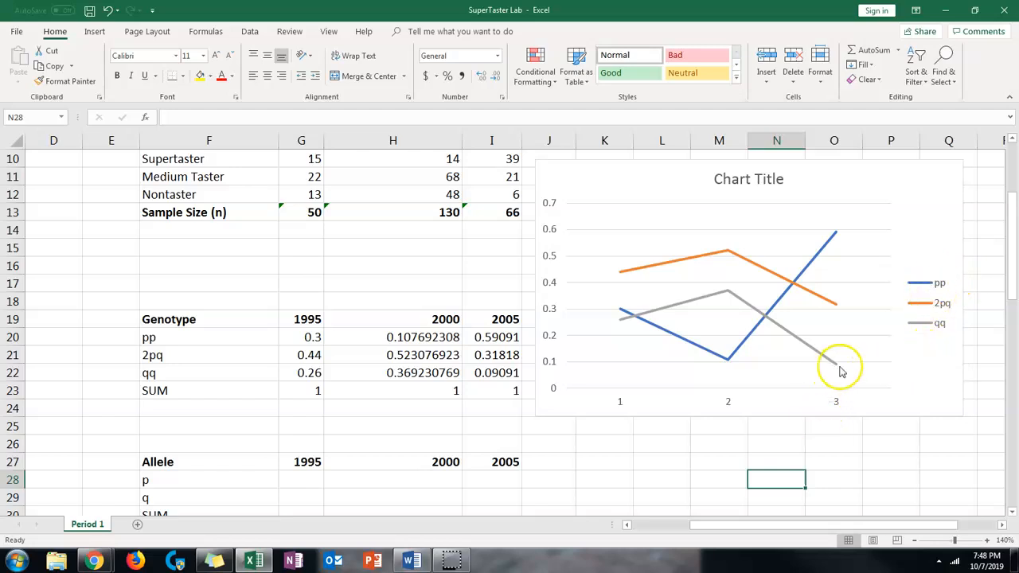
{"action": "left_click", "coordinate": [622, 405]}
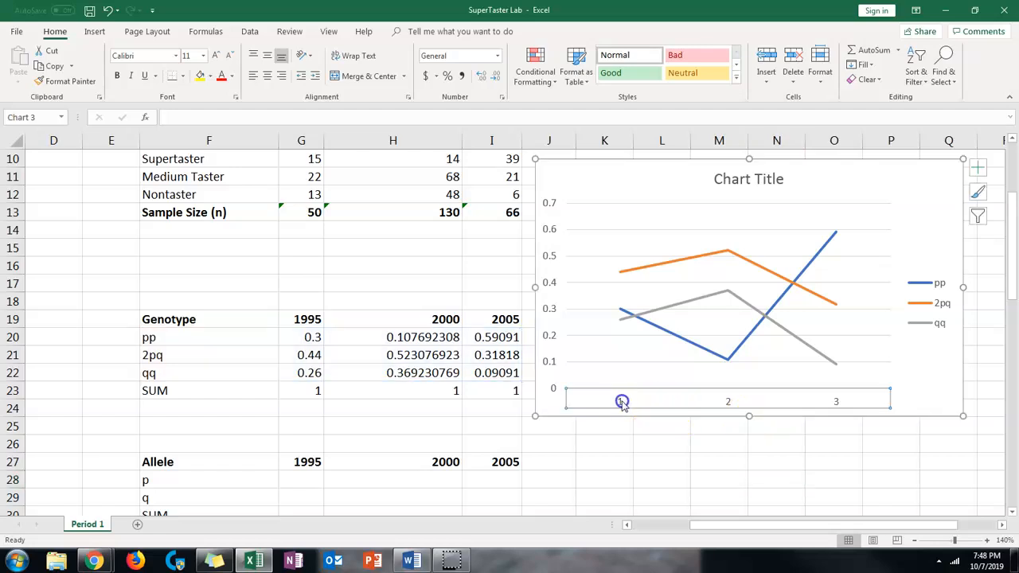
{"action": "left_click", "coordinate": [760, 399]}
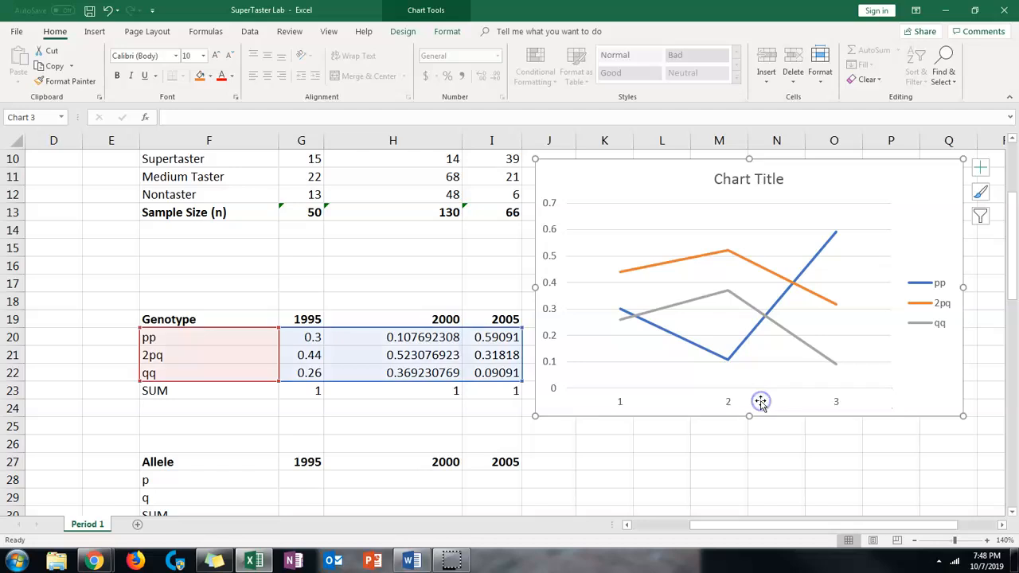
{"action": "left_click", "coordinate": [780, 377]}
{"action": "left_click", "coordinate": [781, 397]}
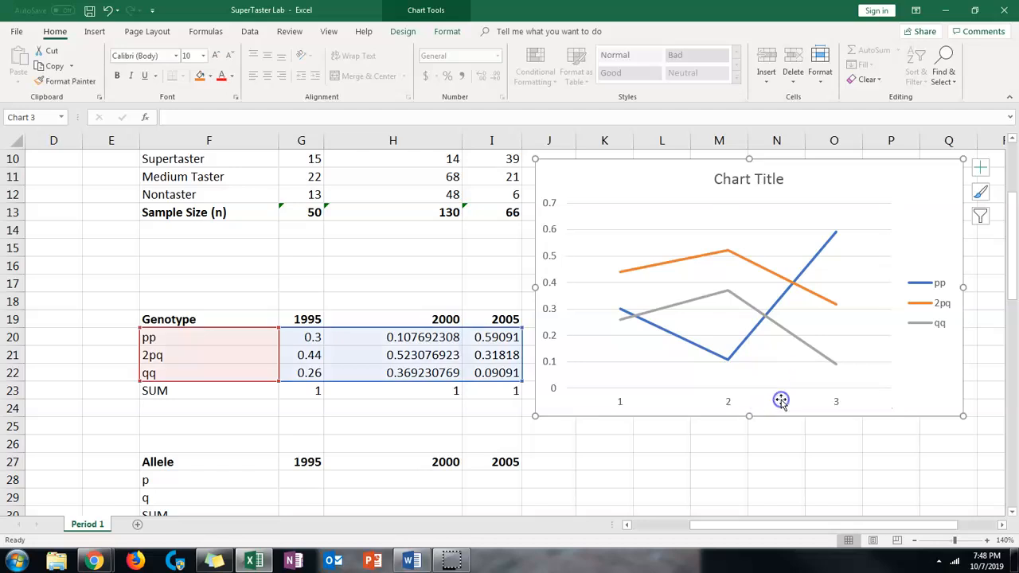
{"action": "left_click", "coordinate": [730, 401]}
{"action": "right_click", "coordinate": [731, 403]}
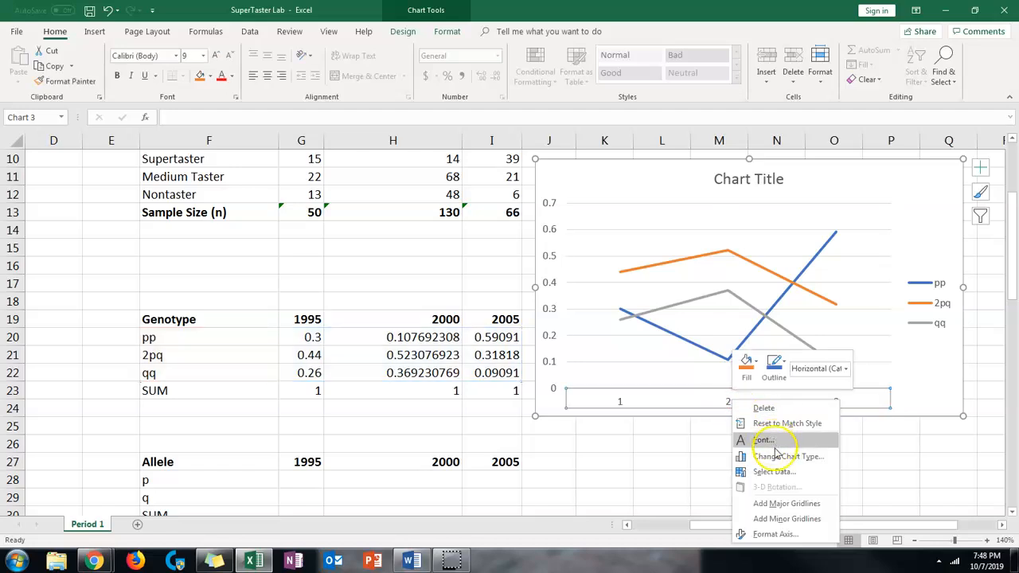
{"action": "left_click", "coordinate": [783, 475]}
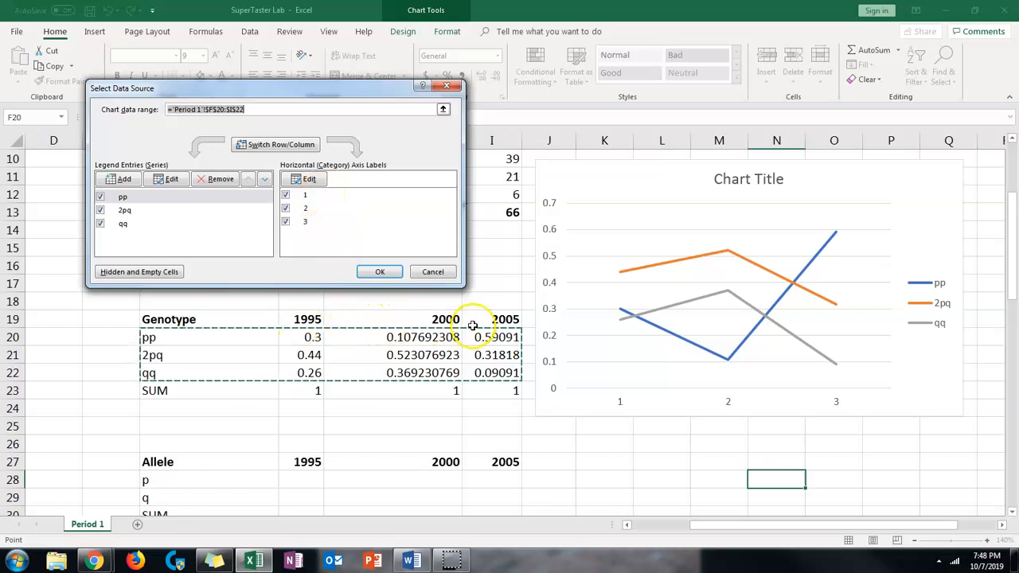
{"action": "left_click", "coordinate": [303, 179]}
{"action": "left_click_drag", "start_coordinate": [307, 319], "coordinate": [481, 323]}
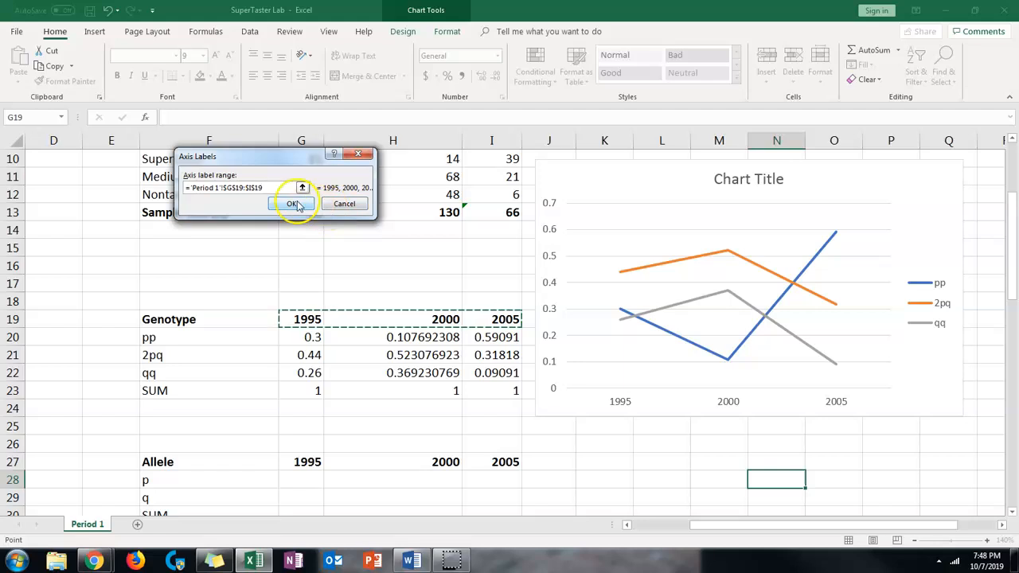
{"action": "left_click", "coordinate": [291, 202]}
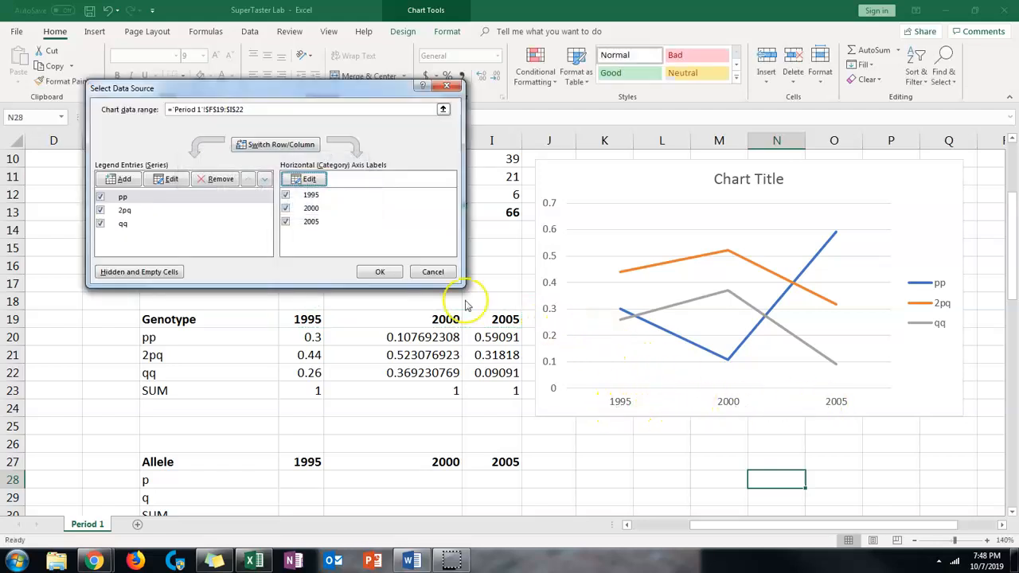
{"action": "left_click", "coordinate": [379, 272]}
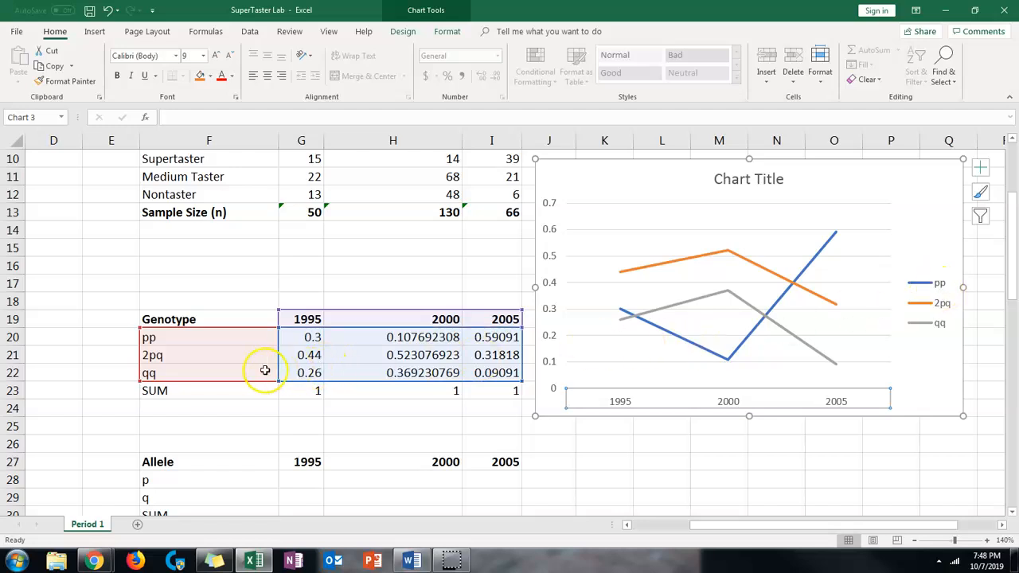
Replace the pp label in cell F20 with Homozygous Dominant
{"action": "left_click", "coordinate": [188, 337]}
{"action": "type", "text": "Homozygous DominANT"}
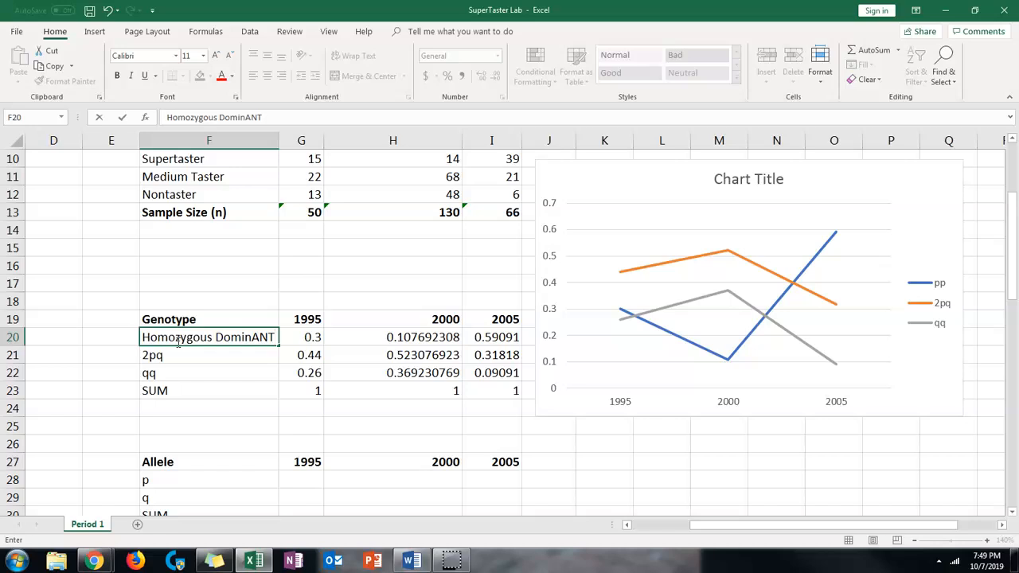
{"action": "key", "text": "BackSpace"}
{"action": "key", "text": "BackSpace"}
{"action": "key", "text": "BackSpace"}
{"action": "type", "text": "ant"}
{"action": "scroll", "coordinate": [201, 340], "scroll_direction": "up", "scroll_amount": 1}
{"action": "scroll", "coordinate": [201, 340], "scroll_direction": "up", "scroll_amount": 2}
Replace the 2pq label in cell F21 with Heterozygous
{"action": "left_click", "coordinate": [191, 410]}
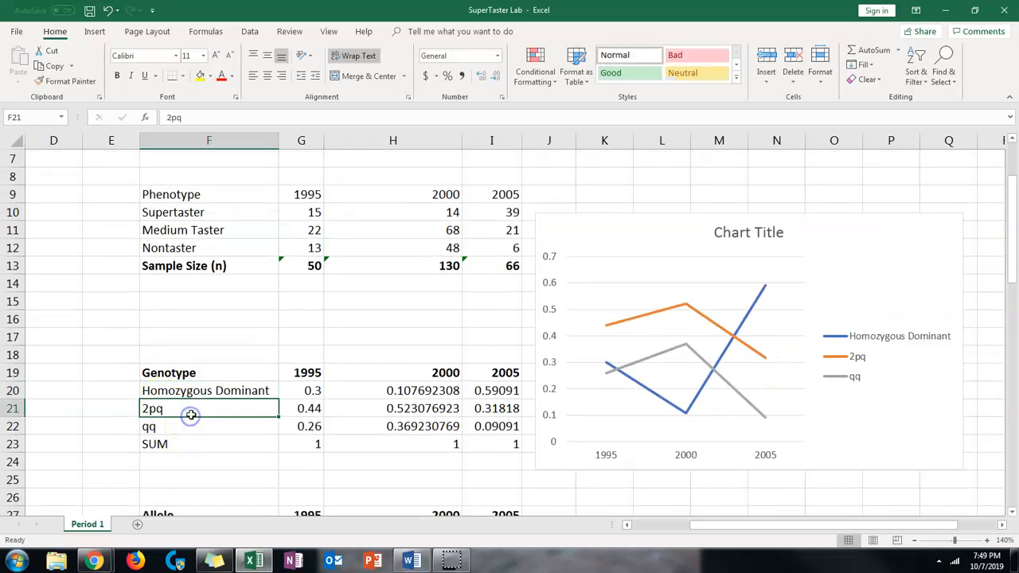
{"action": "scroll", "coordinate": [226, 321], "scroll_direction": "down", "scroll_amount": 1}
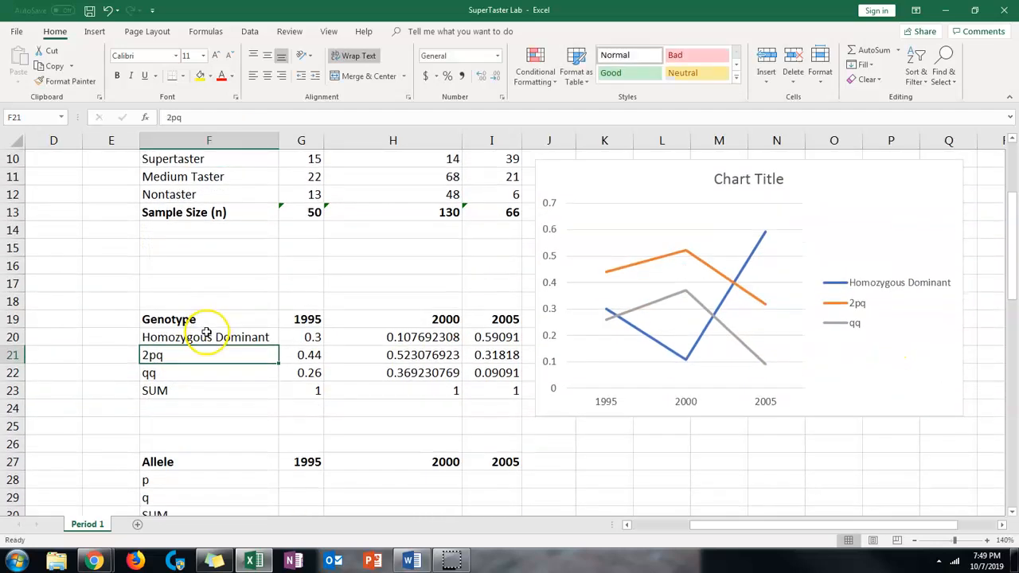
{"action": "key", "text": "BackSpace"}
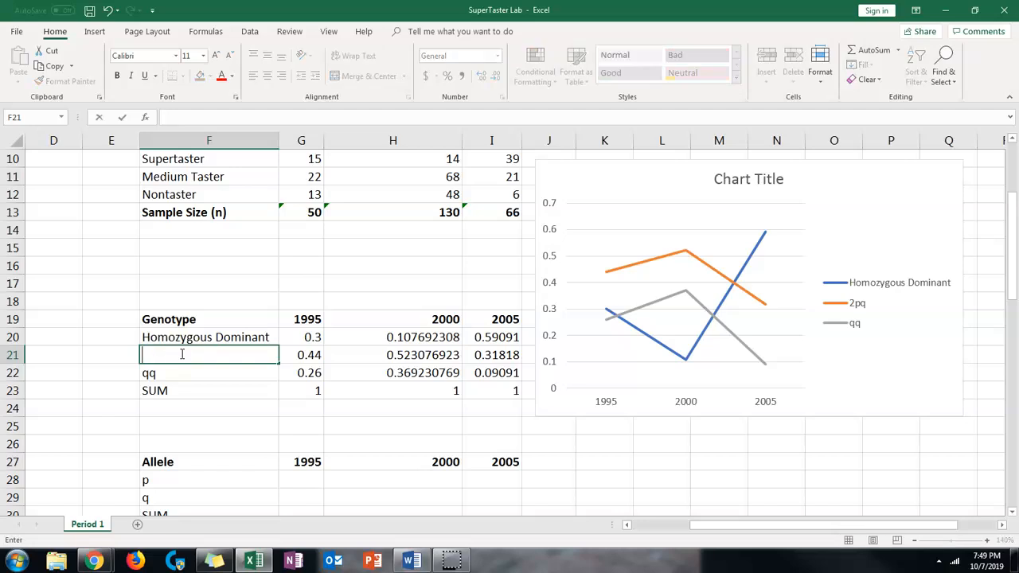
{"action": "type", "text": "Heterozygous"}
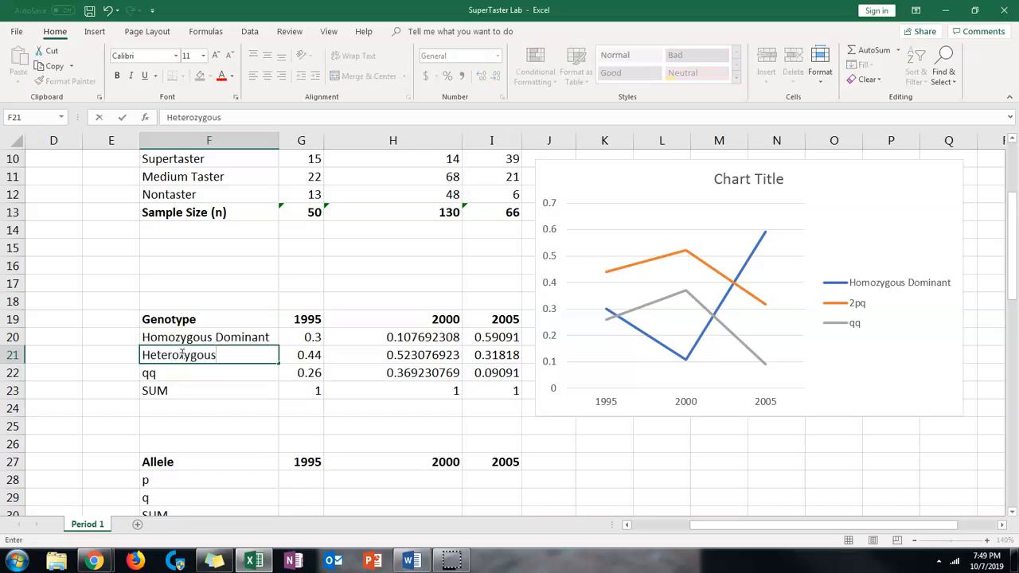
Replace the qq label in cell F22 with Homozygous Recessive
{"action": "left_click_drag", "start_coordinate": [162, 382], "coordinate": [162, 374]}
{"action": "left_click", "coordinate": [164, 374]}
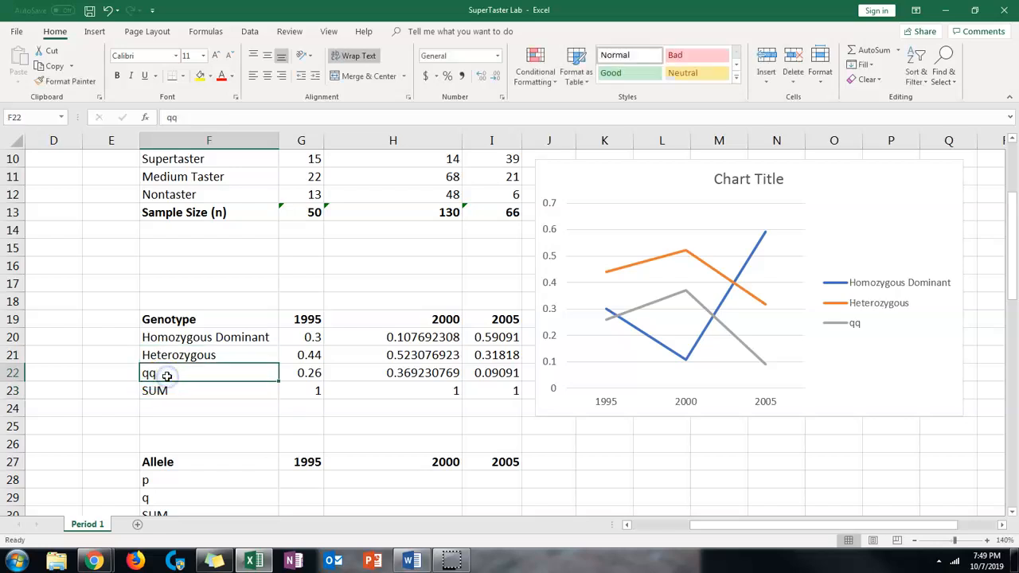
{"action": "type", "text": "Homozy"}
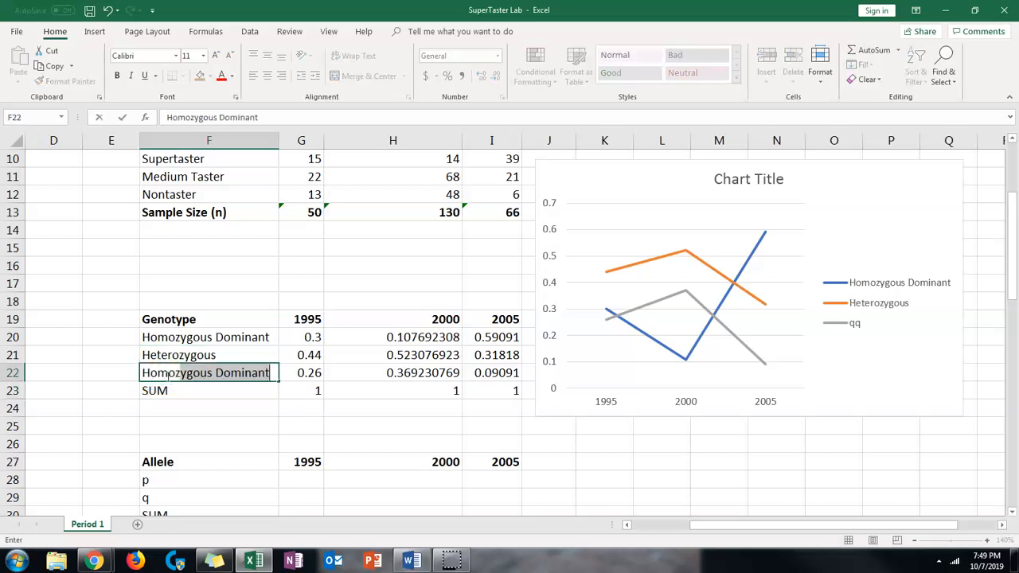
{"action": "type", "text": "gous Re"}
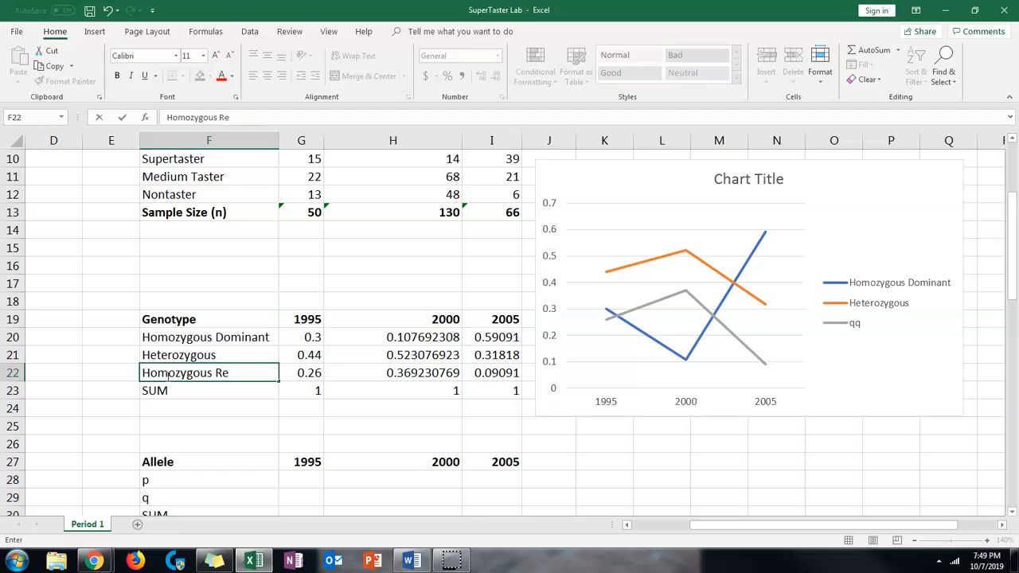
{"action": "type", "text": "cessive"}
{"action": "left_click", "coordinate": [237, 411]}
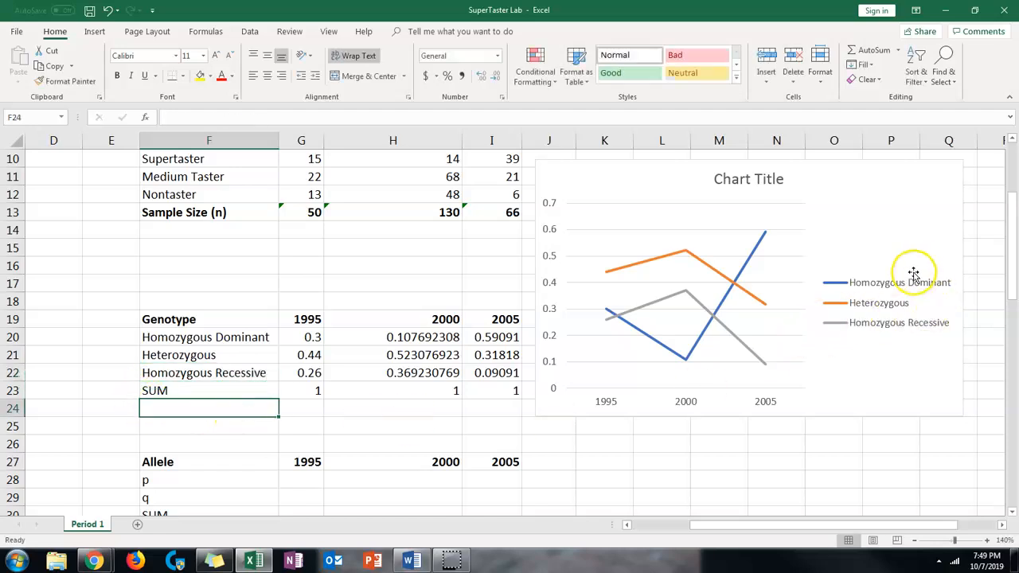
Add primary horizontal and primary vertical axis titles to the genotype chart, then deselect it
{"action": "scroll", "coordinate": [836, 342], "scroll_direction": "up", "scroll_amount": 1}
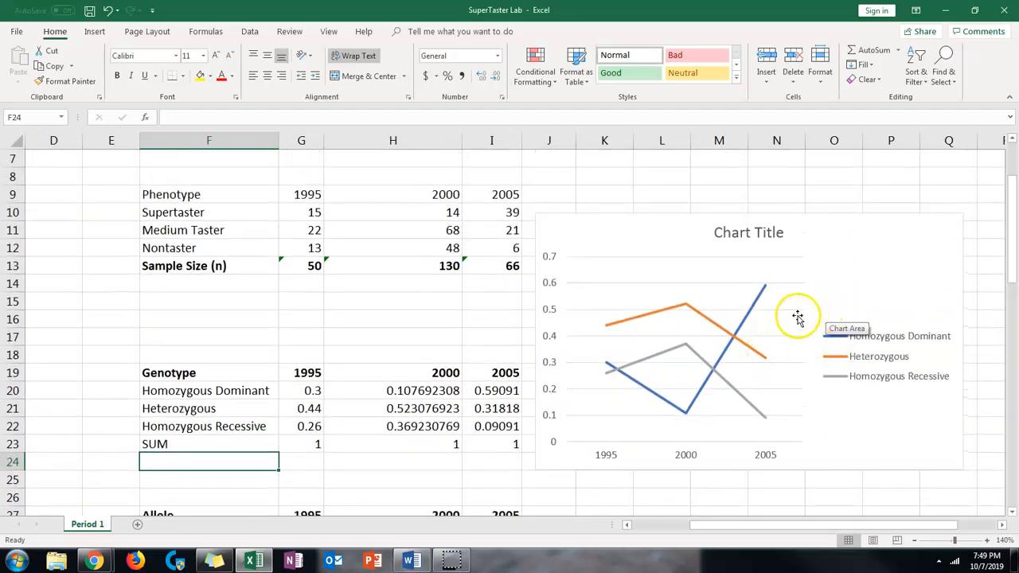
{"action": "left_click", "coordinate": [744, 235]}
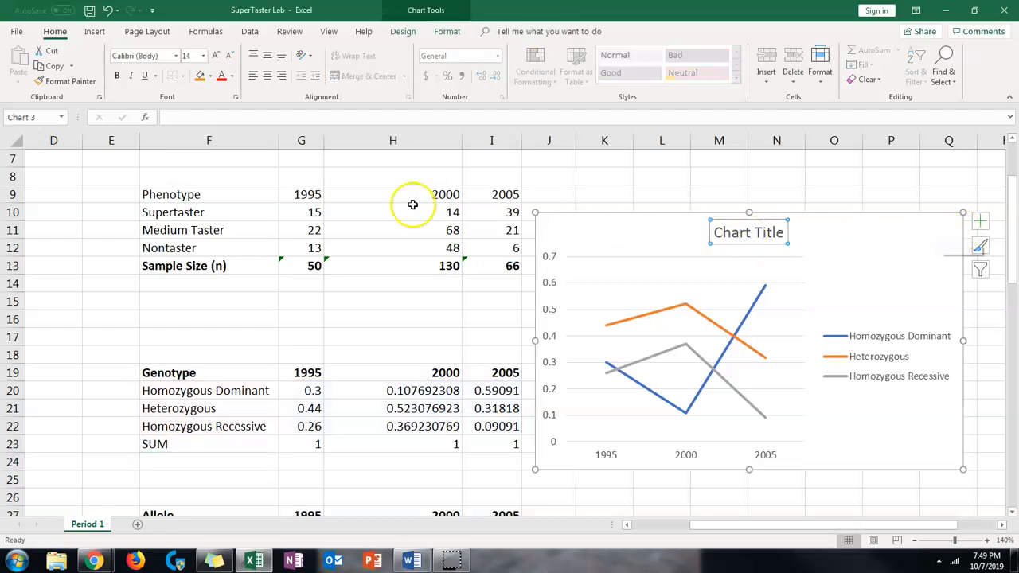
{"action": "left_click", "coordinate": [979, 222]}
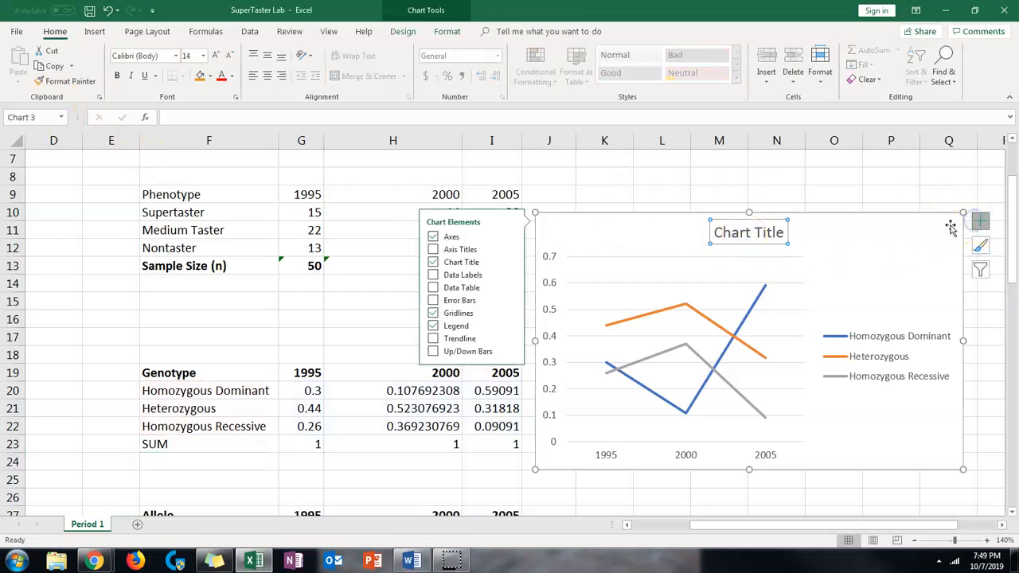
{"action": "left_click", "coordinate": [462, 252]}
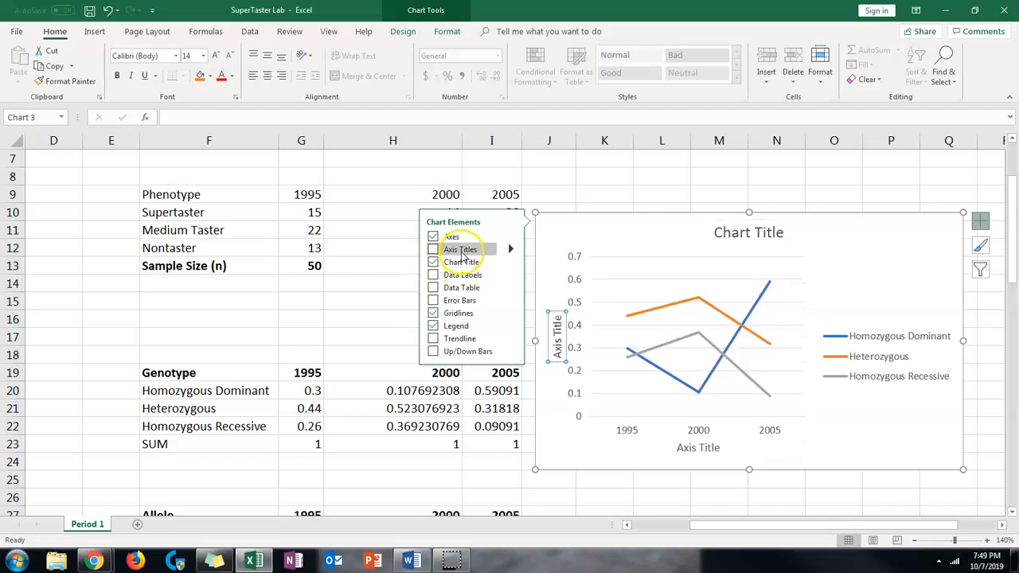
{"action": "left_click", "coordinate": [461, 251]}
{"action": "left_click", "coordinate": [452, 251]}
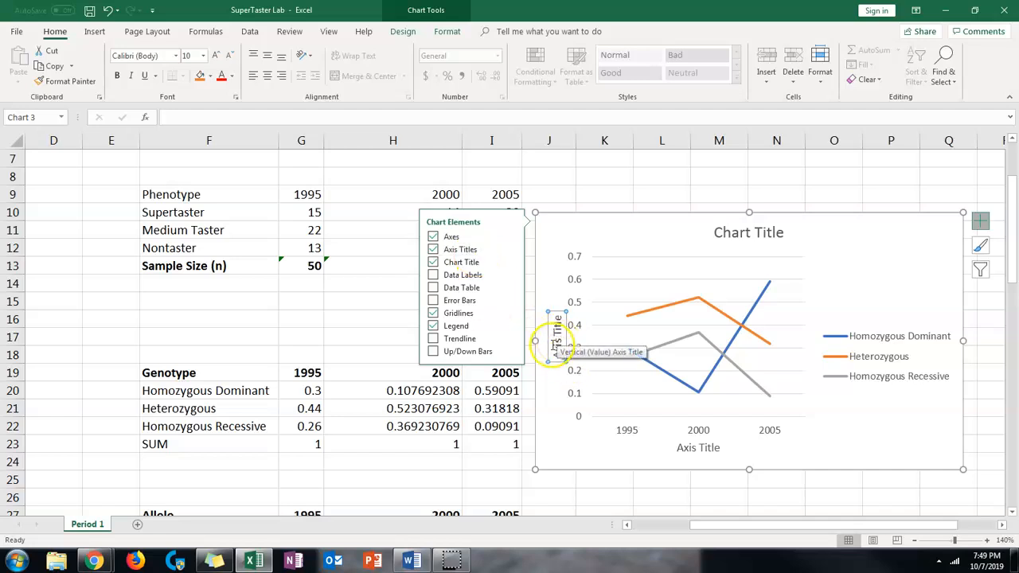
{"action": "left_click", "coordinate": [512, 250]}
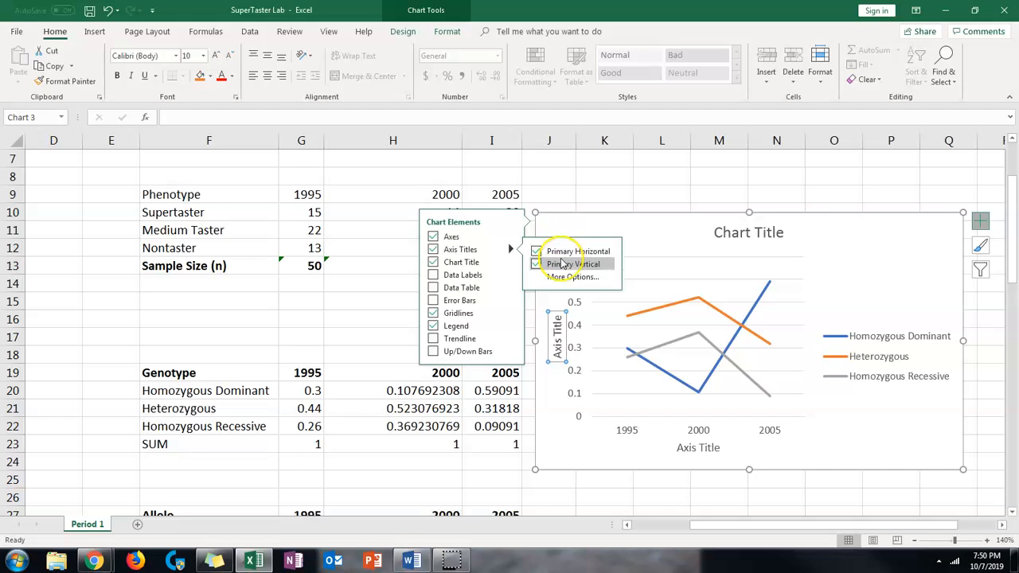
{"action": "left_click", "coordinate": [621, 197]}
Examine the genotype and allele tables, the formula in G20, and the 1995 Supertaster and Medium Taster counts in G10 and G11
{"action": "scroll", "coordinate": [558, 290], "scroll_direction": "down", "scroll_amount": 2}
{"action": "scroll", "coordinate": [307, 425], "scroll_direction": "down", "scroll_amount": 1}
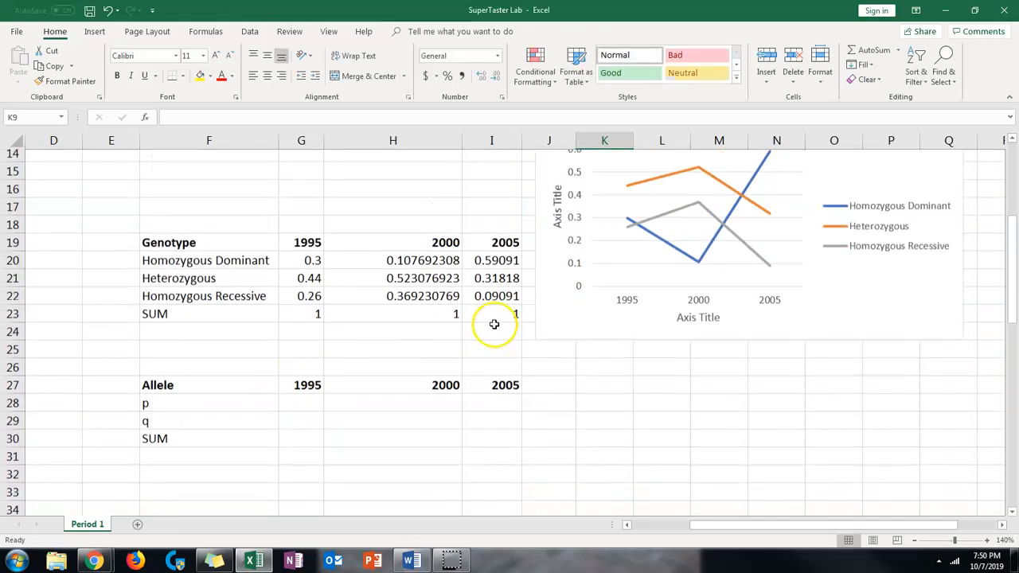
{"action": "scroll", "coordinate": [652, 245], "scroll_direction": "up", "scroll_amount": 2}
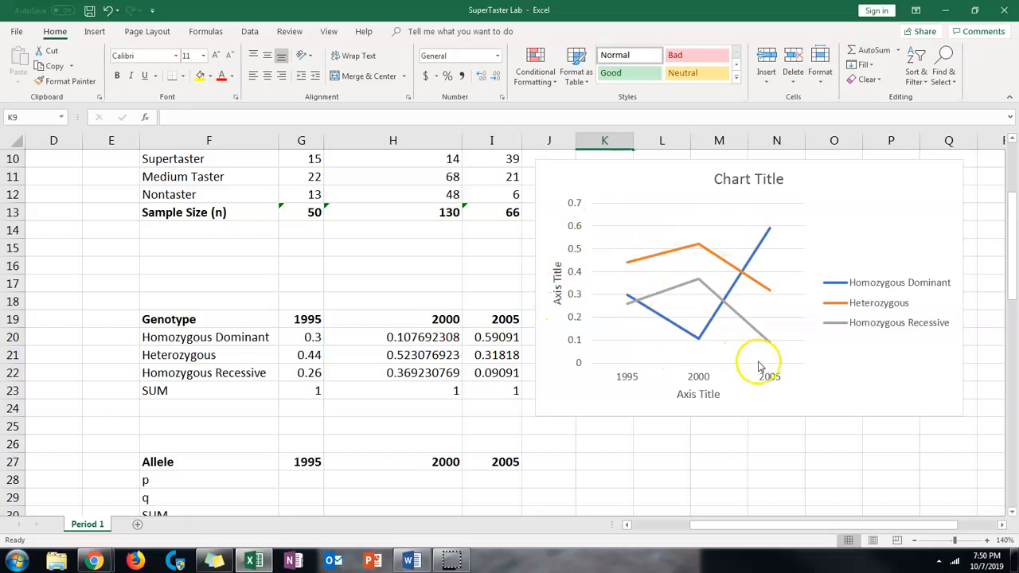
{"action": "scroll", "coordinate": [342, 451], "scroll_direction": "down", "scroll_amount": 1}
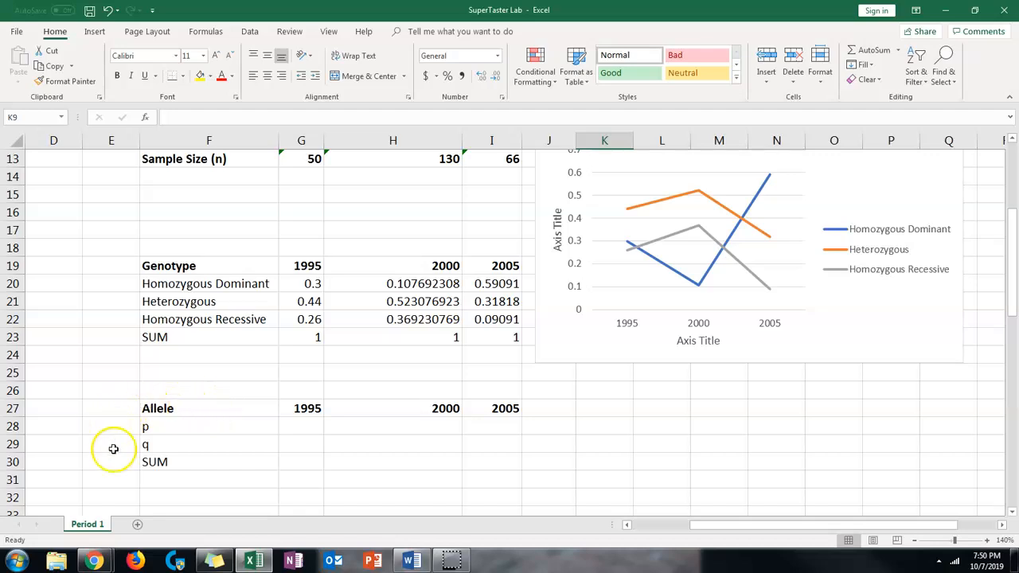
{"action": "scroll", "coordinate": [157, 384], "scroll_direction": "up", "scroll_amount": 4}
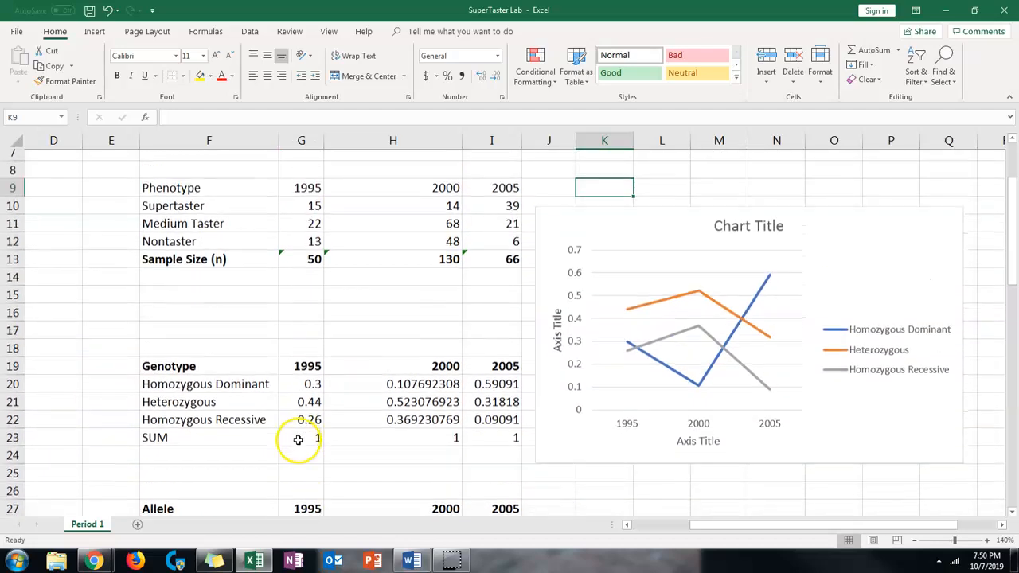
{"action": "scroll", "coordinate": [297, 428], "scroll_direction": "down", "scroll_amount": 4}
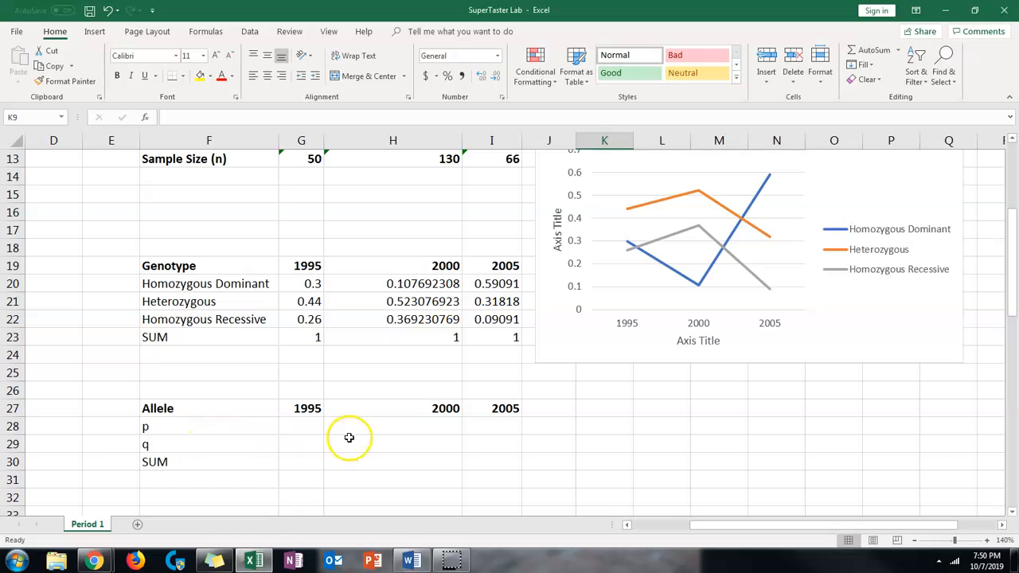
{"action": "scroll", "coordinate": [301, 416], "scroll_direction": "up", "scroll_amount": 1}
{"action": "left_click", "coordinate": [312, 336]}
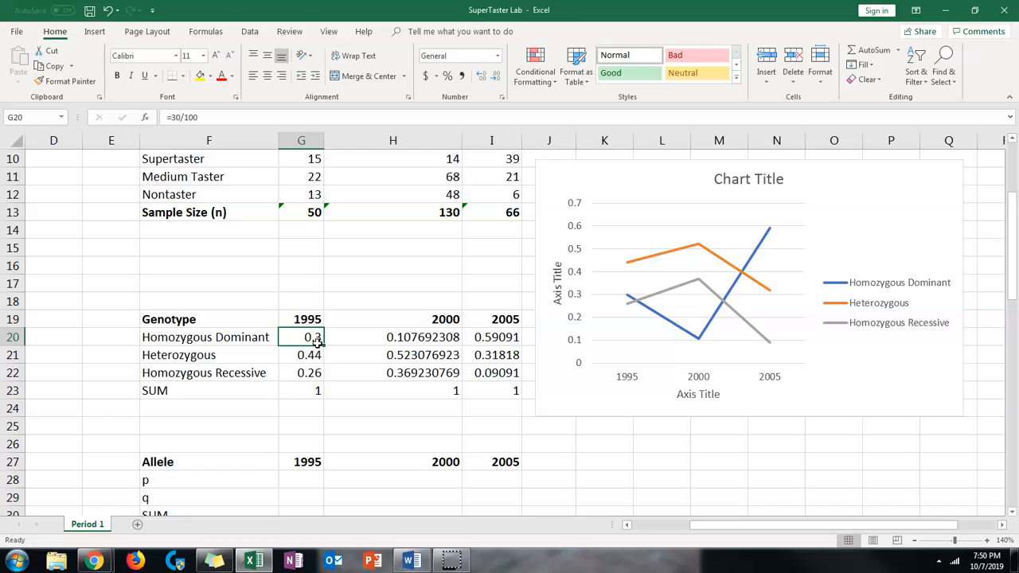
{"action": "scroll", "coordinate": [310, 350], "scroll_direction": "down", "scroll_amount": 2}
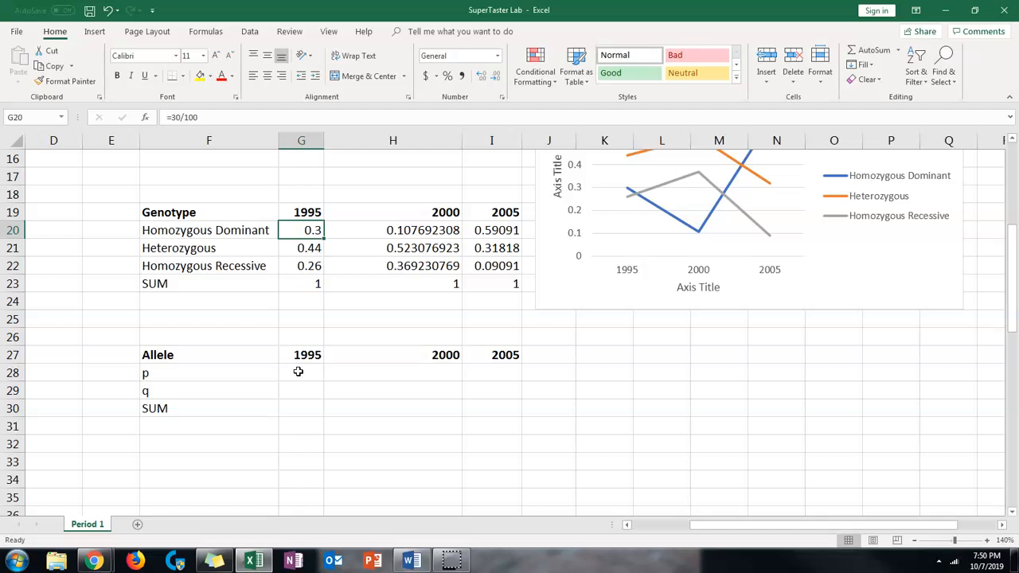
{"action": "scroll", "coordinate": [298, 372], "scroll_direction": "up", "scroll_amount": 2}
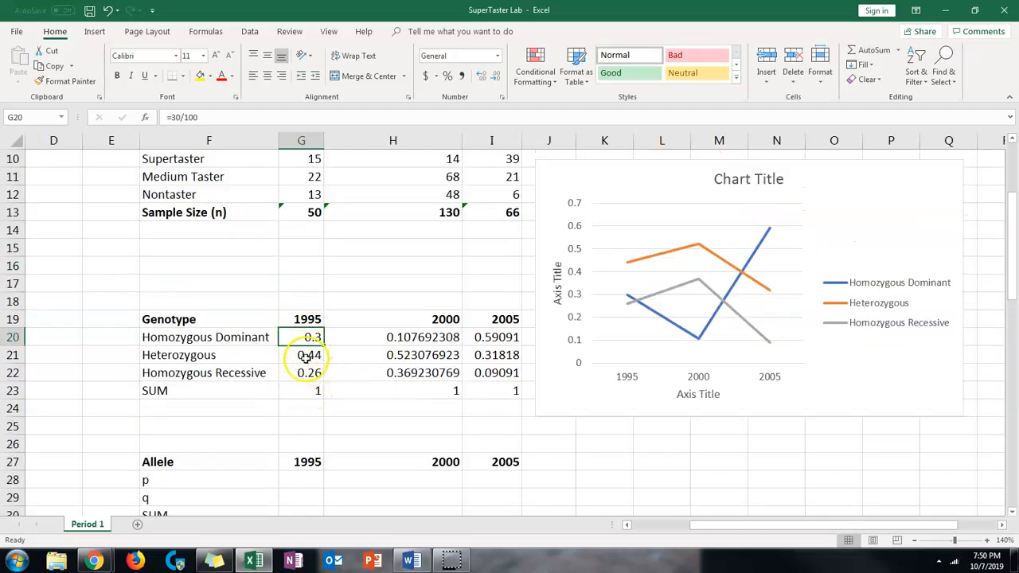
{"action": "scroll", "coordinate": [306, 358], "scroll_direction": "up", "scroll_amount": 1}
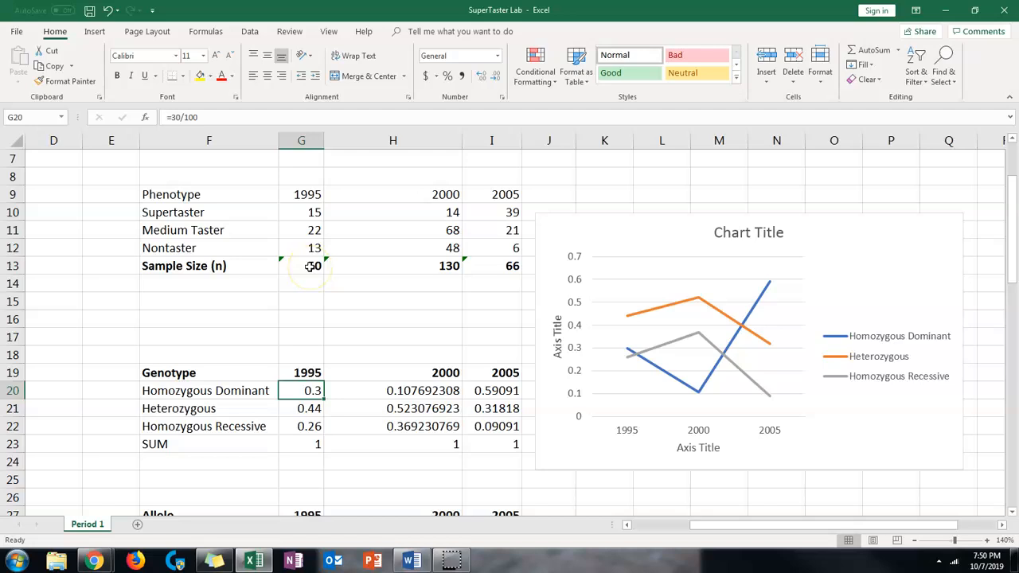
{"action": "left_click", "coordinate": [298, 212]}
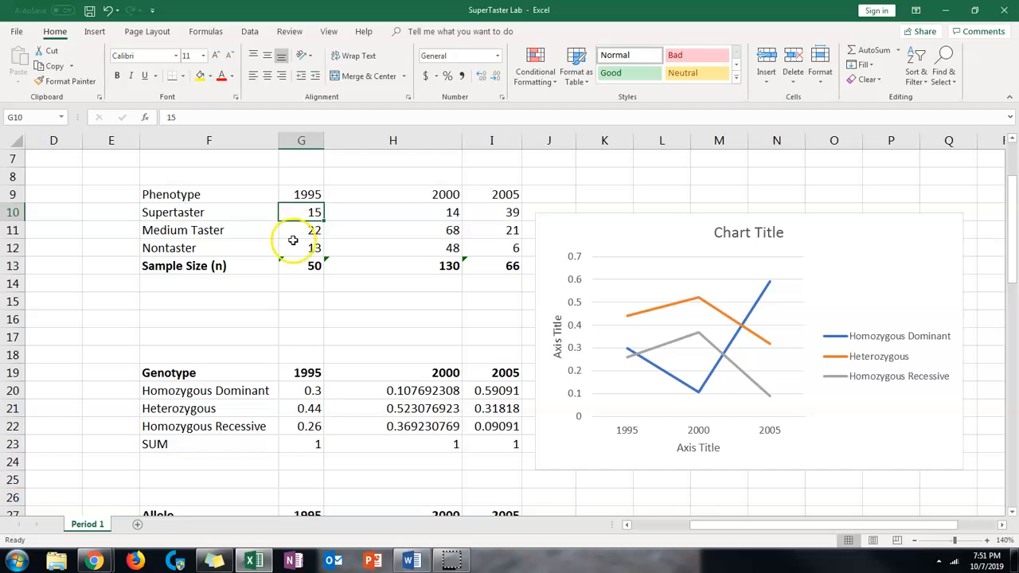
{"action": "left_click", "coordinate": [300, 232]}
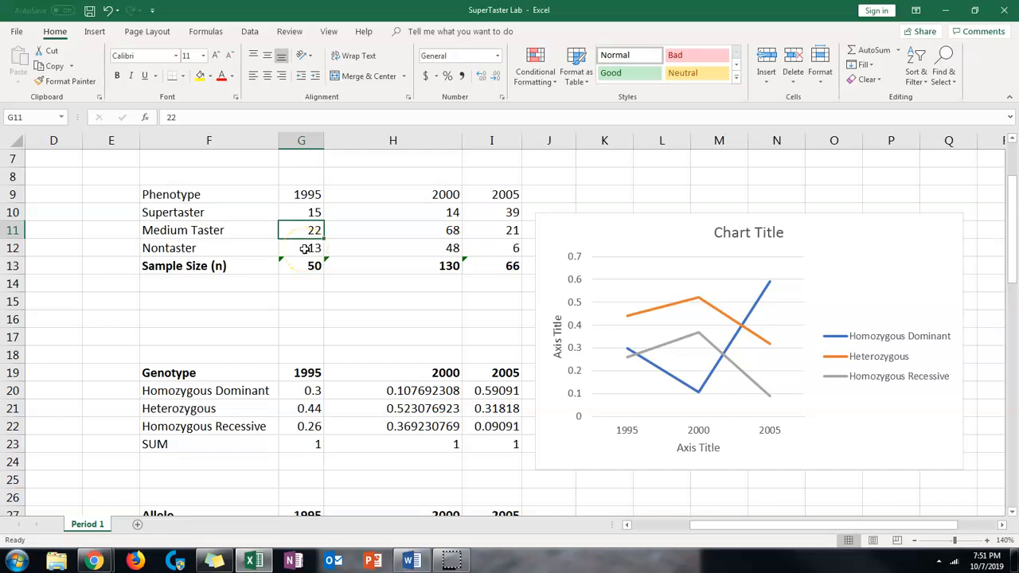
Calculate the 1995 p allele frequency in cell G28 with the formula =(30+22)/100
{"action": "key", "text": "ctrl+c"}
{"action": "scroll", "coordinate": [257, 279], "scroll_direction": "down", "scroll_amount": 2}
{"action": "left_click", "coordinate": [300, 427]}
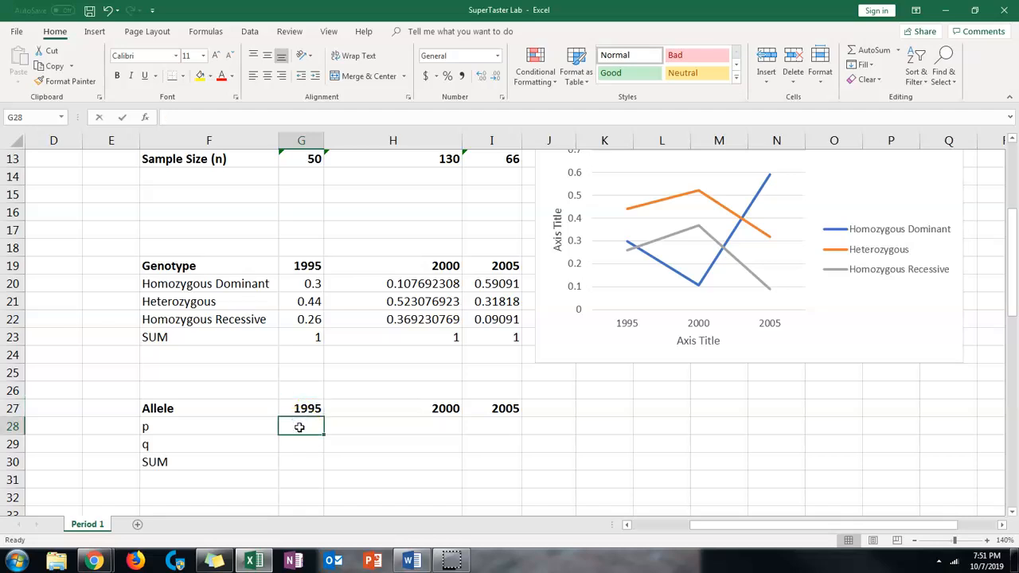
{"action": "type", "text": "=("}
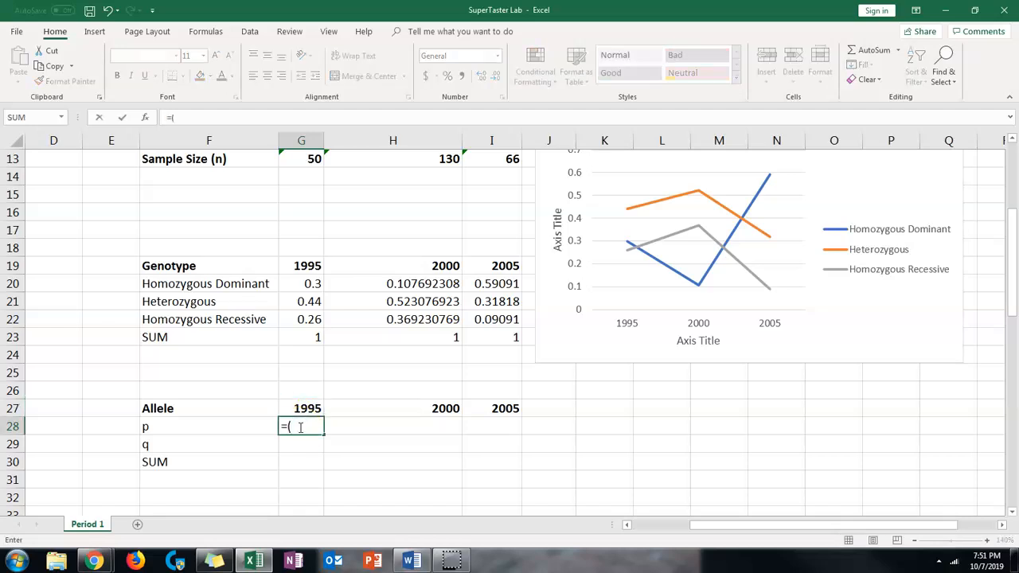
{"action": "scroll", "coordinate": [212, 416], "scroll_direction": "up", "scroll_amount": 2}
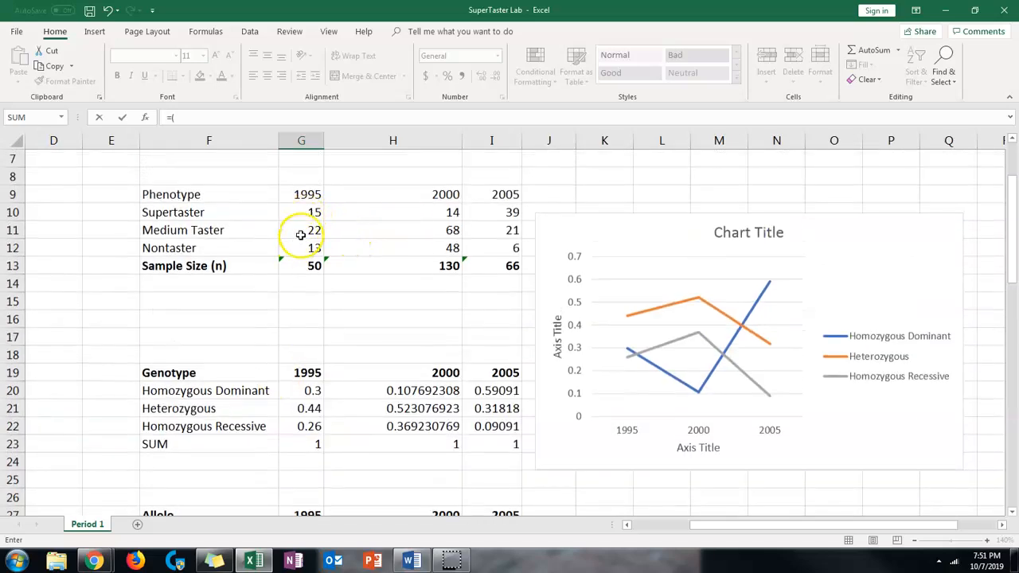
{"action": "scroll", "coordinate": [301, 235], "scroll_direction": "down", "scroll_amount": 1}
{"action": "type", "text": "30+22"}
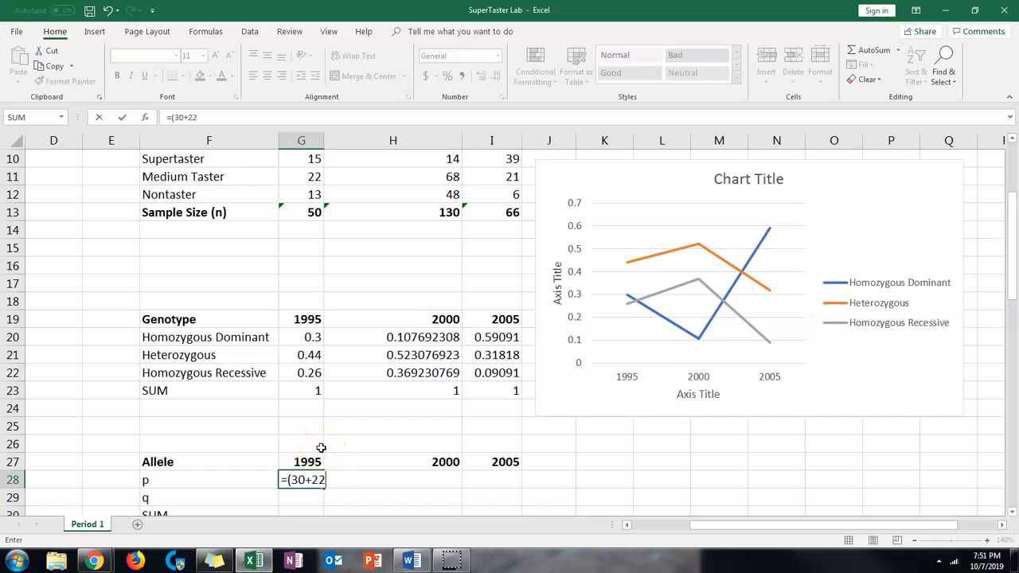
{"action": "type", "text": ")/100"}
{"action": "key", "text": "Return"}
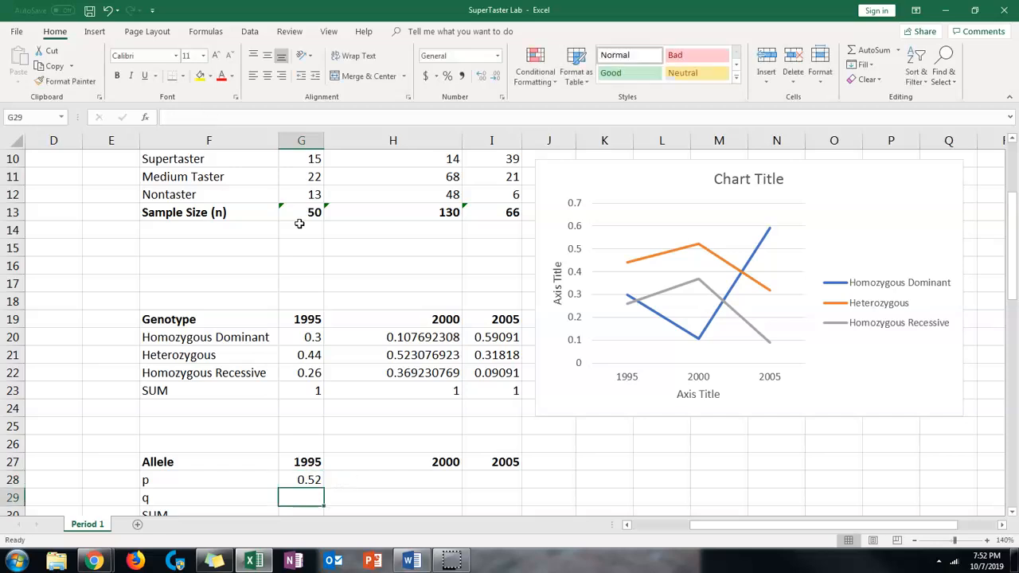
Enter the formula =(22+26/100) in cell G29 for the 1995 q allele frequency
{"action": "left_click", "coordinate": [311, 496]}
{"action": "type", "text": "=(22+"}
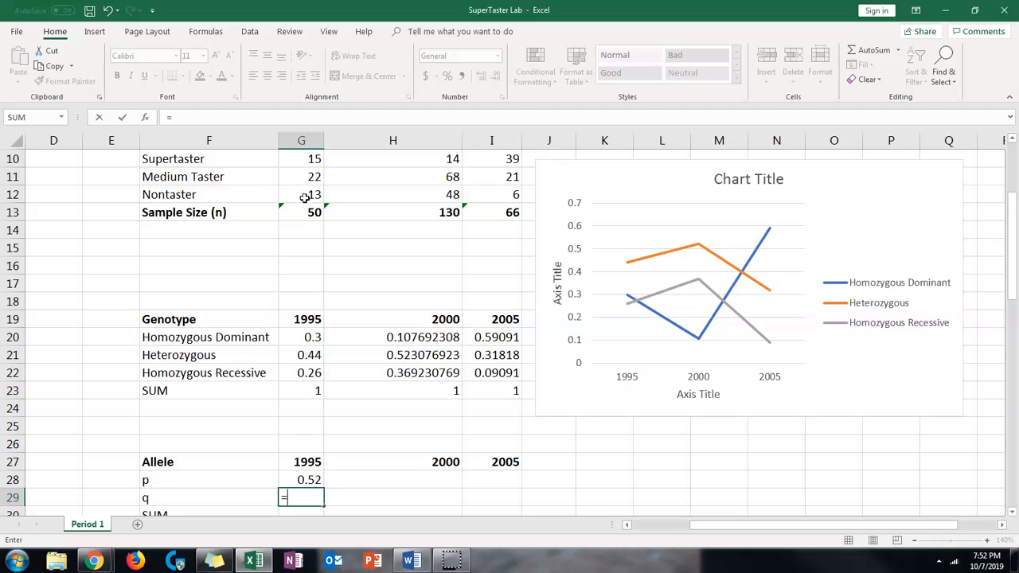
{"action": "scroll", "coordinate": [304, 195], "scroll_direction": "down", "scroll_amount": 1}
{"action": "type", "text": "(22+"}
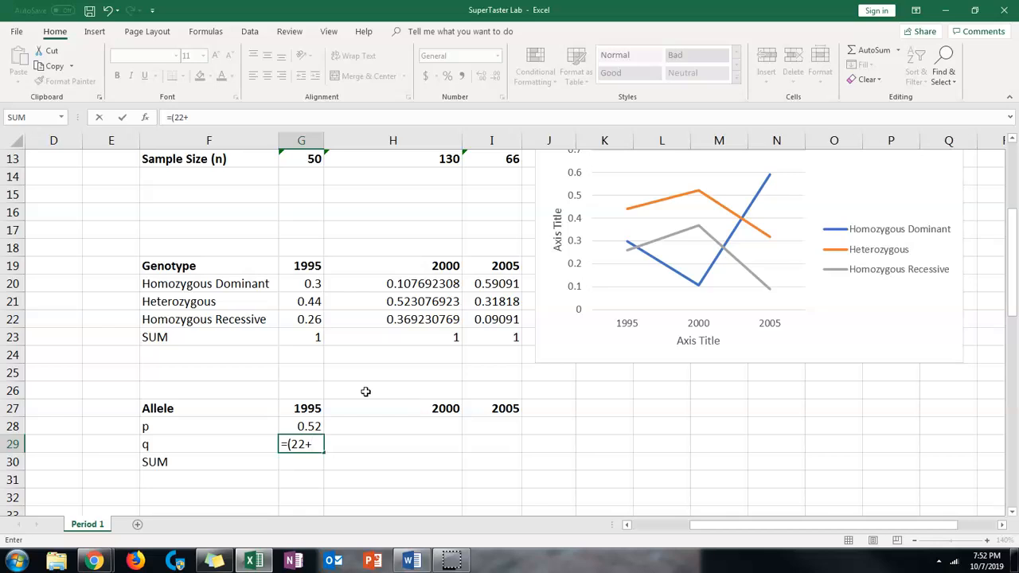
{"action": "scroll", "coordinate": [352, 353], "scroll_direction": "up", "scroll_amount": 1}
{"action": "scroll", "coordinate": [411, 341], "scroll_direction": "down", "scroll_amount": 1}
{"action": "key", "text": "Return"}
Replace the 1995 q allele formula in cell G29 with =(22+26)/100
{"action": "left_click", "coordinate": [298, 446]}
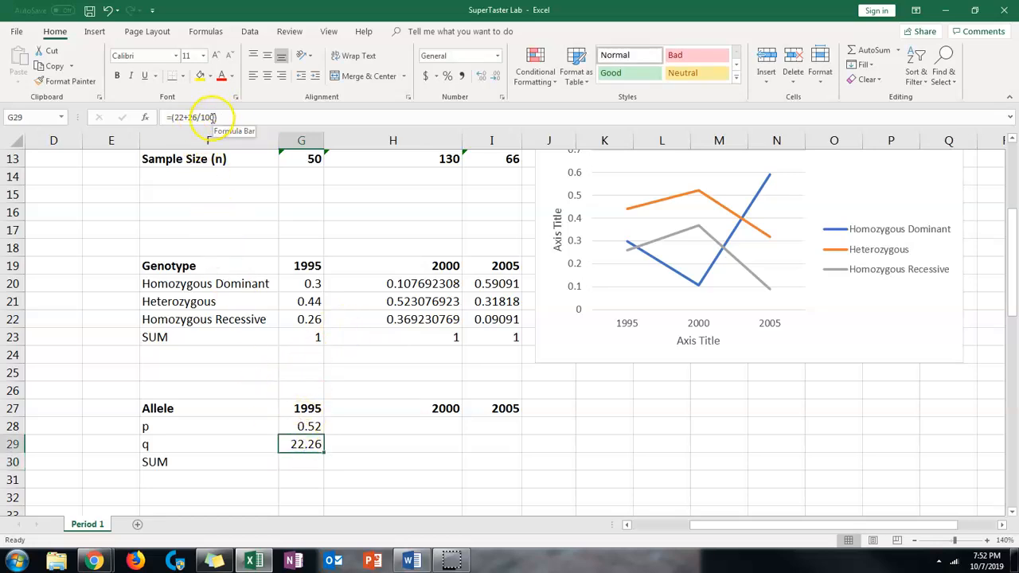
{"action": "scroll", "coordinate": [213, 117], "scroll_direction": "up", "scroll_amount": 1}
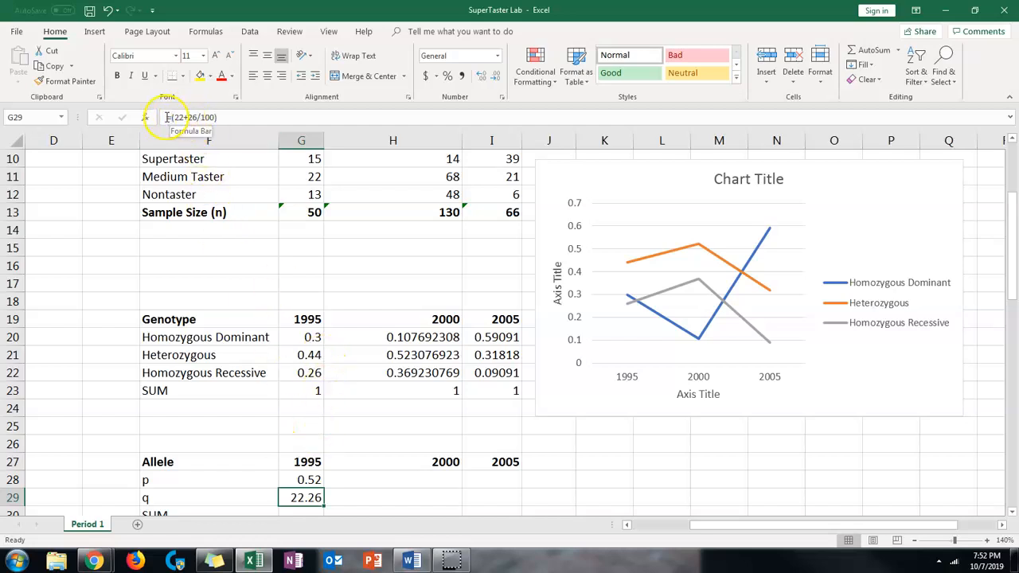
{"action": "left_click", "coordinate": [195, 117]}
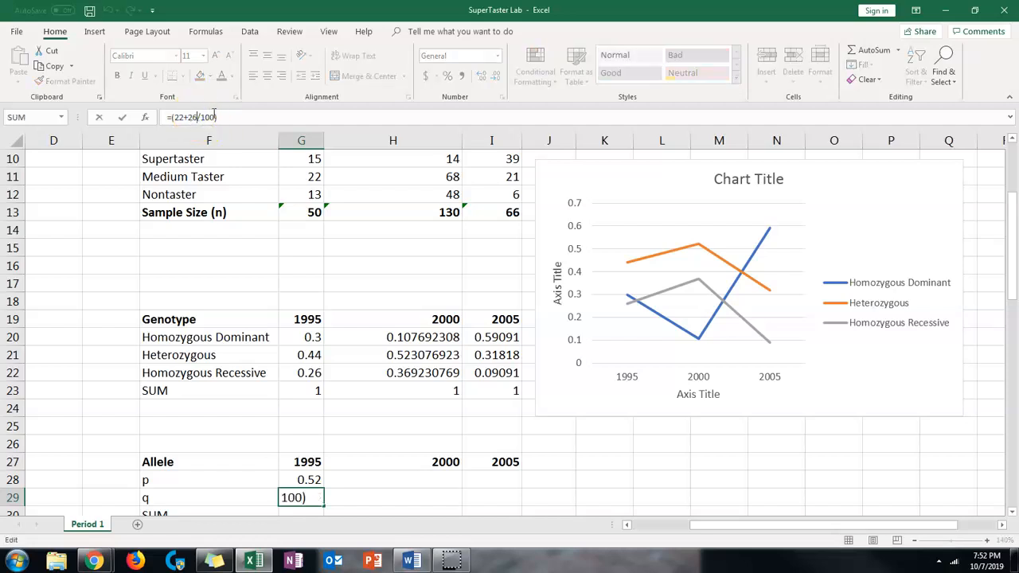
{"action": "left_click_drag", "start_coordinate": [227, 117], "coordinate": [157, 119]}
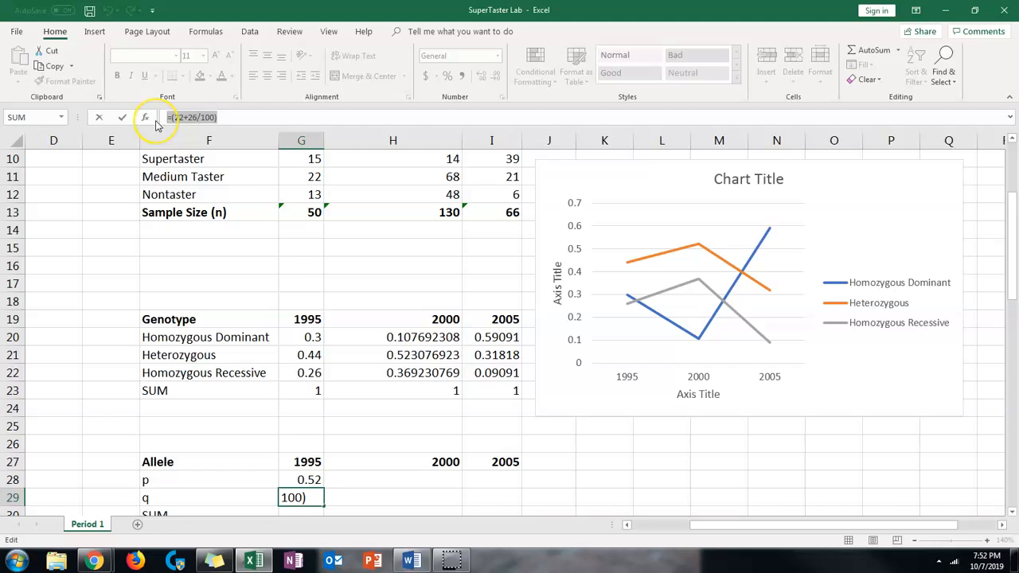
{"action": "key", "text": "BackSpace"}
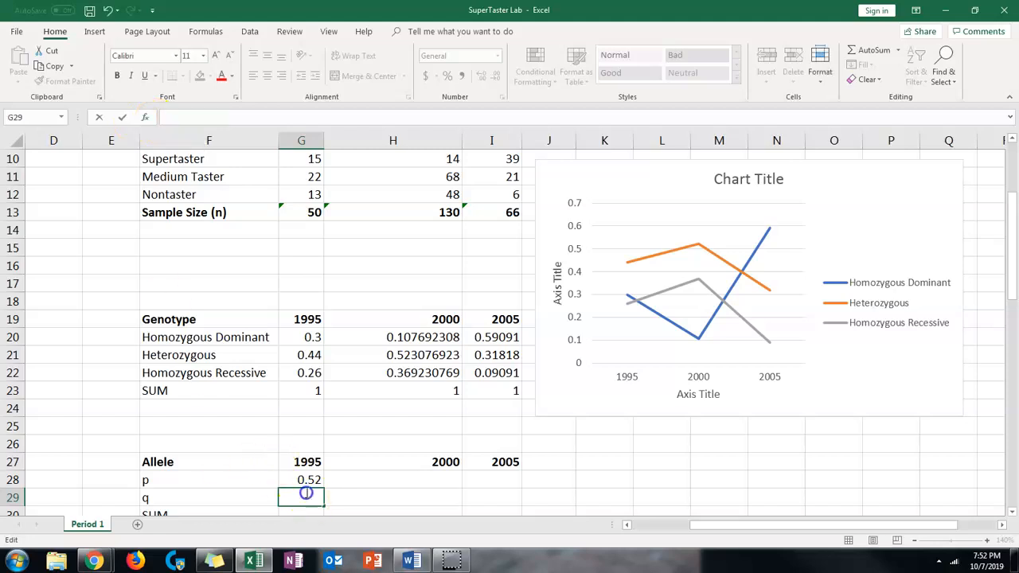
{"action": "type", "text": "=(22=26"}
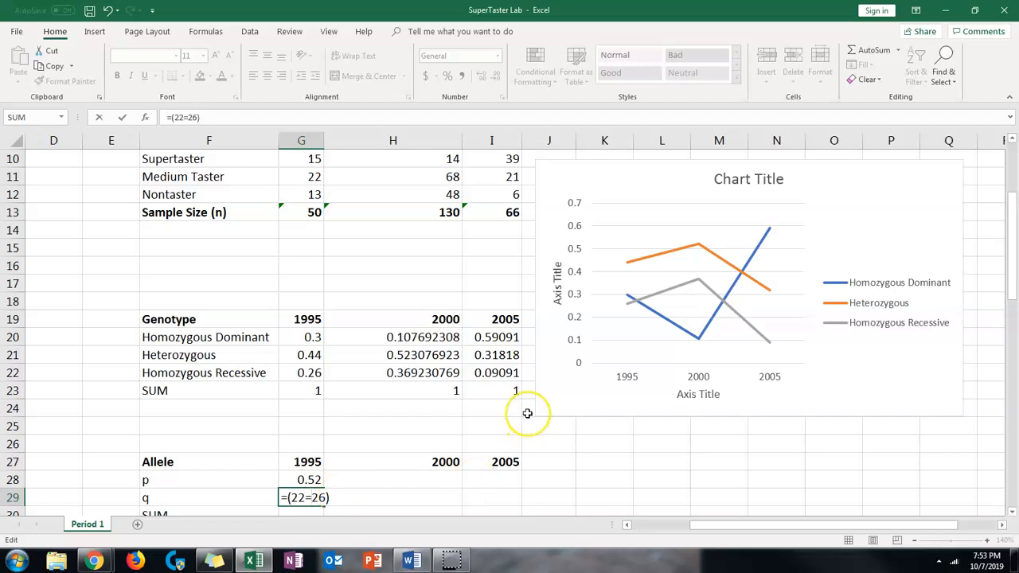
{"action": "key", "text": "BackSpace"}
{"action": "type", "text": "+"}
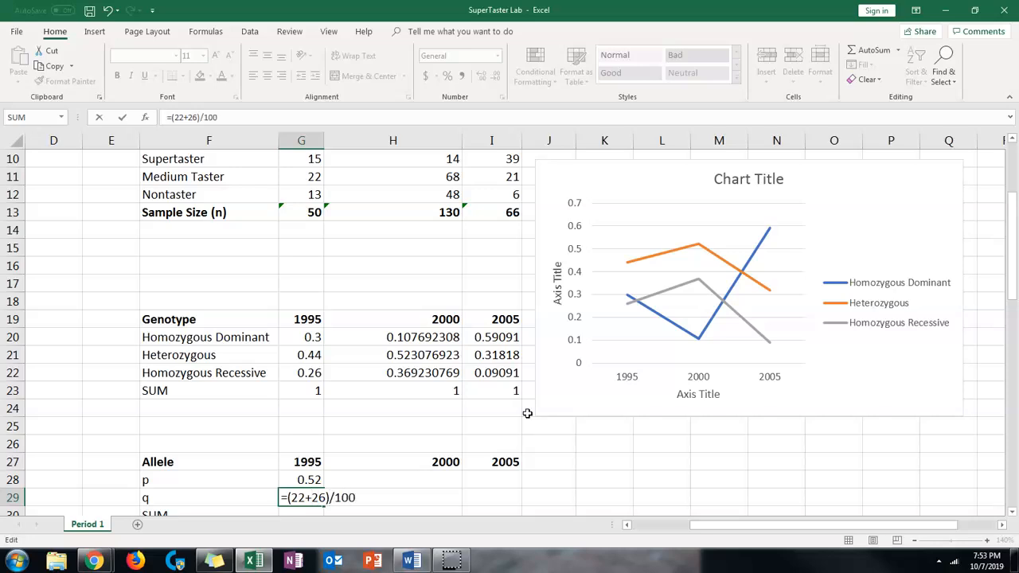
{"action": "key", "text": "Return"}
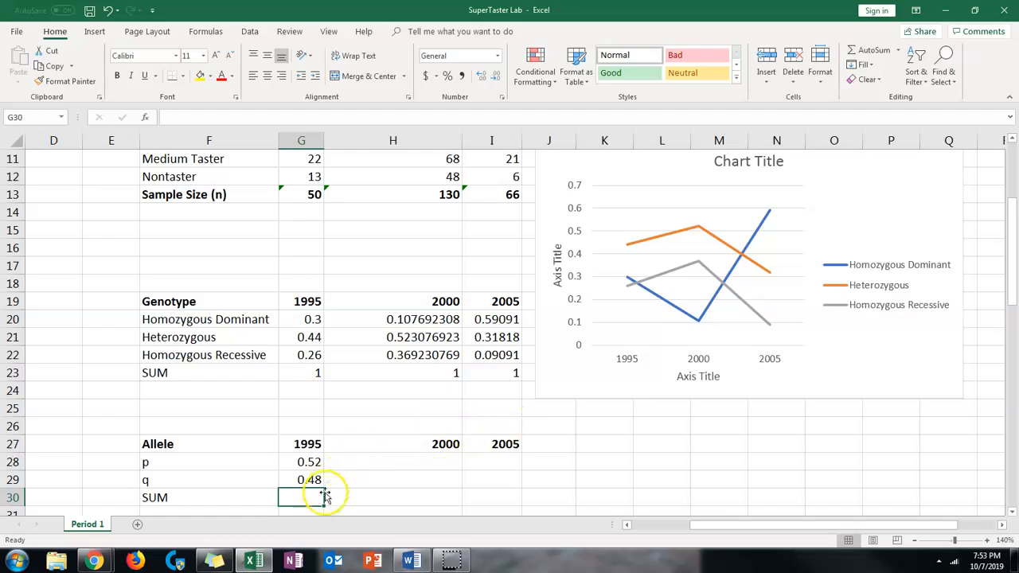
Total the 1995 allele frequencies in cell G30 with =SUM(G28:G29)
{"action": "type", "text": "="}
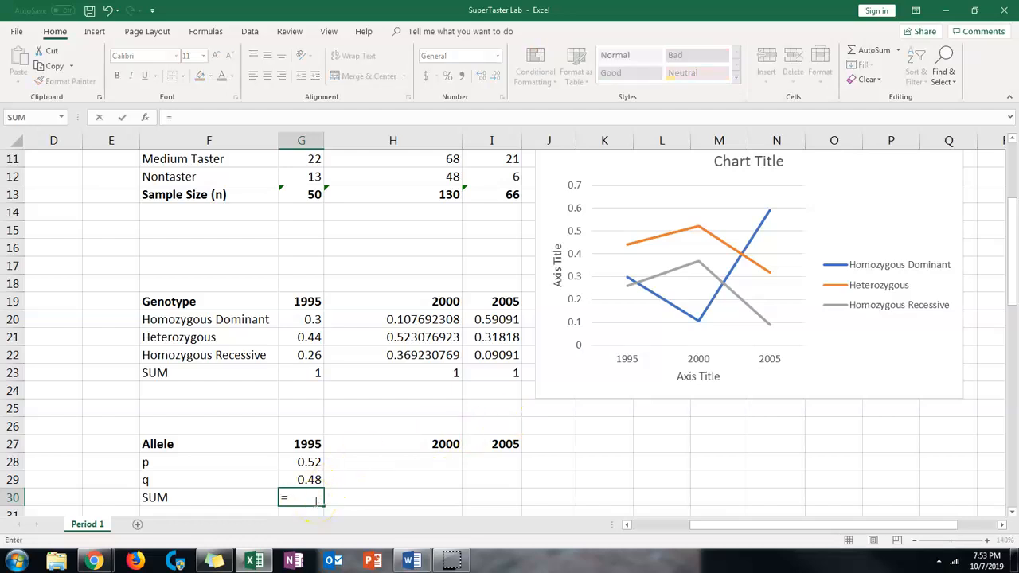
{"action": "type", "text": "sum"}
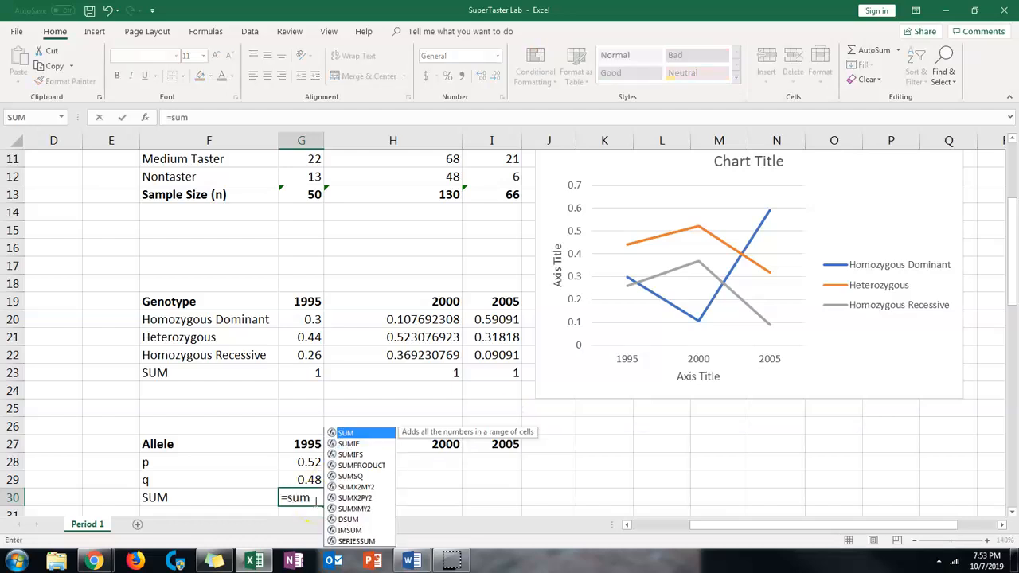
{"action": "double_click", "coordinate": [344, 433]}
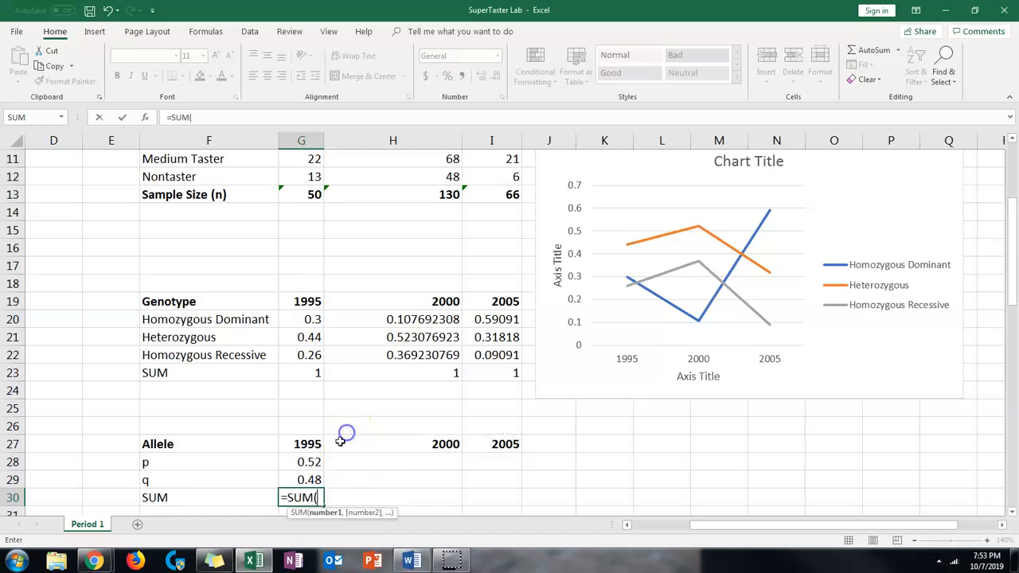
{"action": "left_click_drag", "start_coordinate": [307, 463], "coordinate": [313, 478]}
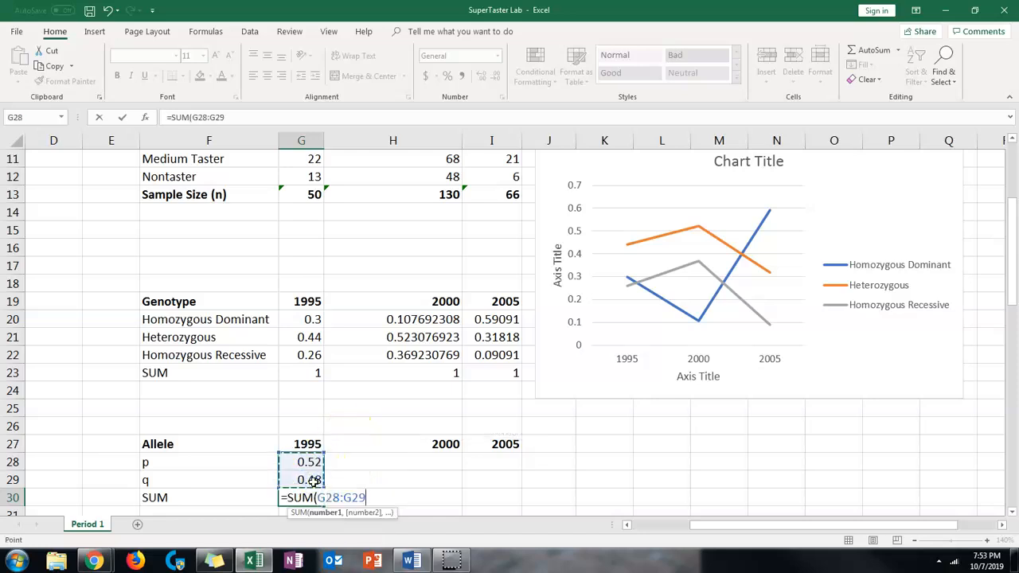
{"action": "type", "text": ")"}
{"action": "key", "text": "Return"}
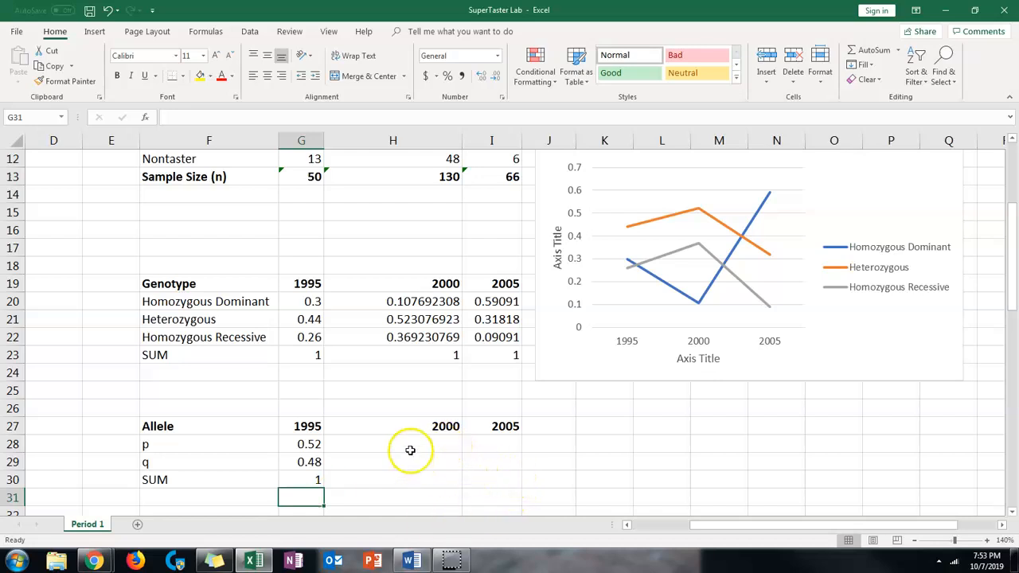
Calculate the 2000 p allele frequency in cell H28 with the formula =(28+68)/260
{"action": "left_click", "coordinate": [407, 444]}
{"action": "scroll", "coordinate": [402, 447], "scroll_direction": "up", "scroll_amount": 1}
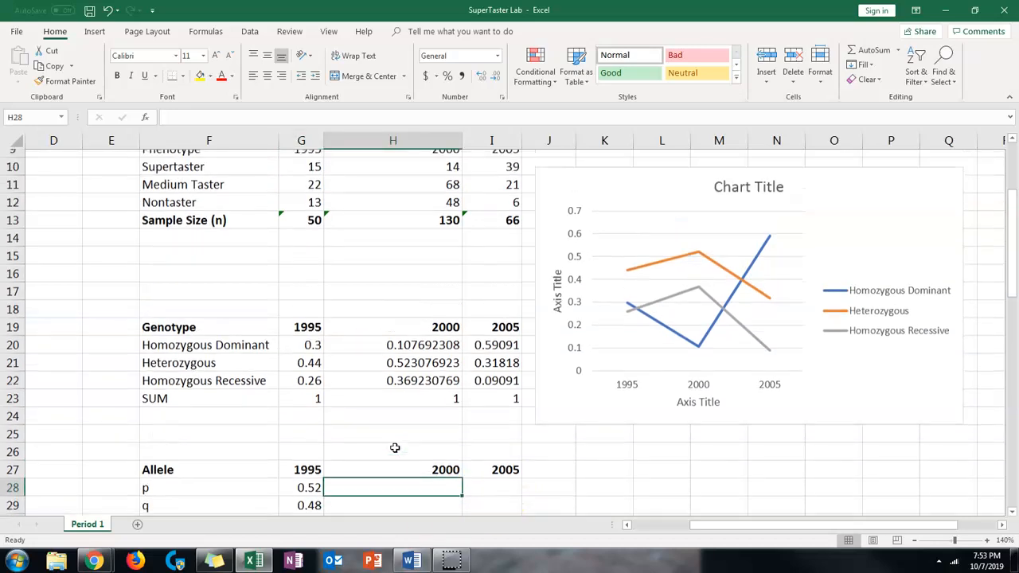
{"action": "scroll", "coordinate": [399, 448], "scroll_direction": "down", "scroll_amount": 1}
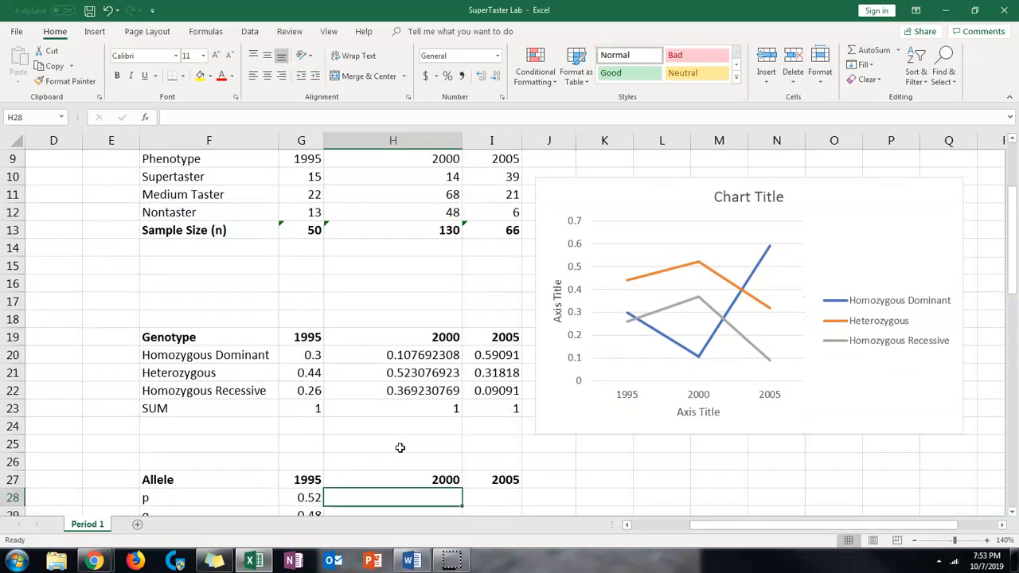
{"action": "type", "text": "="}
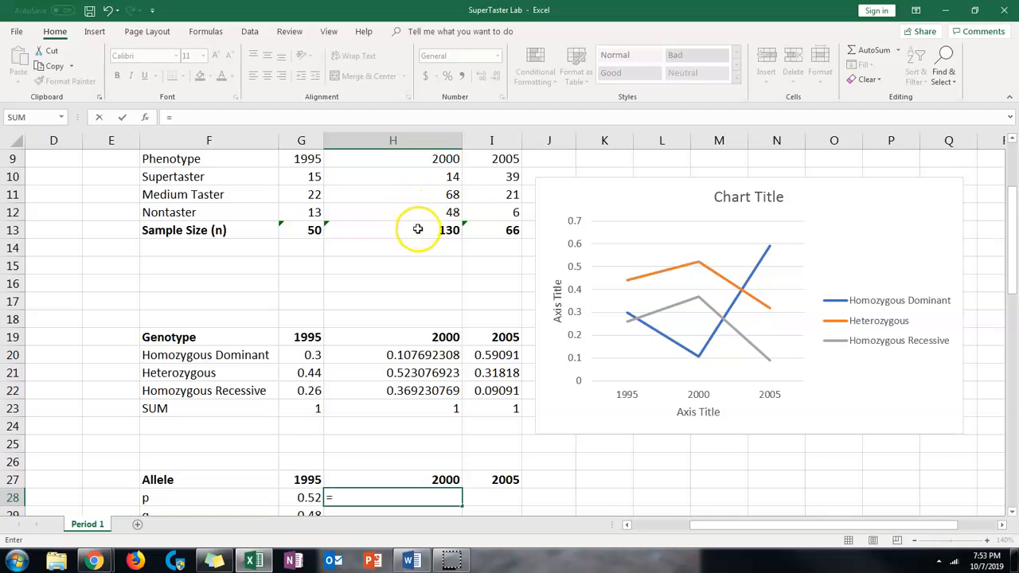
{"action": "scroll", "coordinate": [421, 319], "scroll_direction": "down", "scroll_amount": 1}
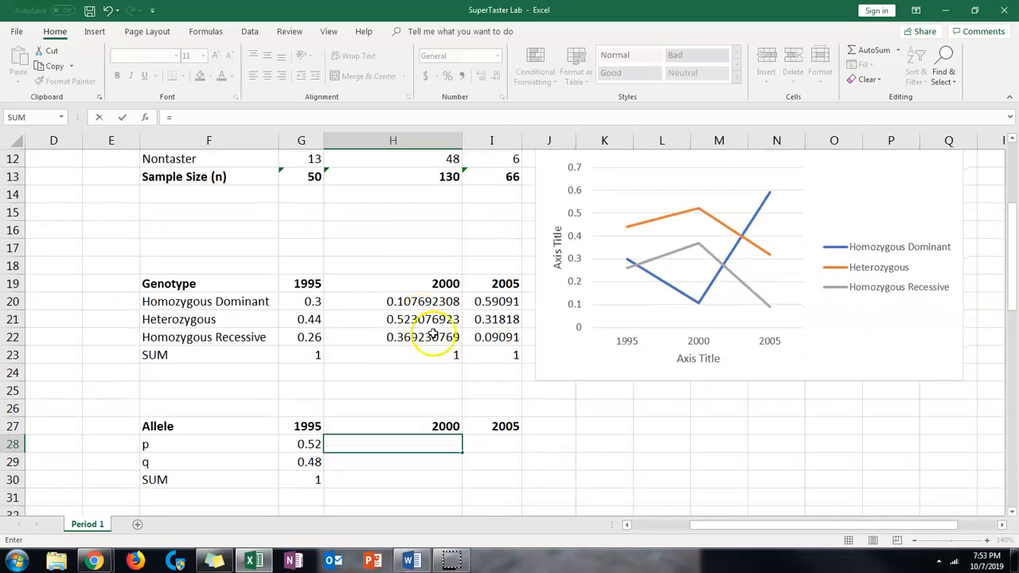
{"action": "scroll", "coordinate": [486, 394], "scroll_direction": "up", "scroll_amount": 1}
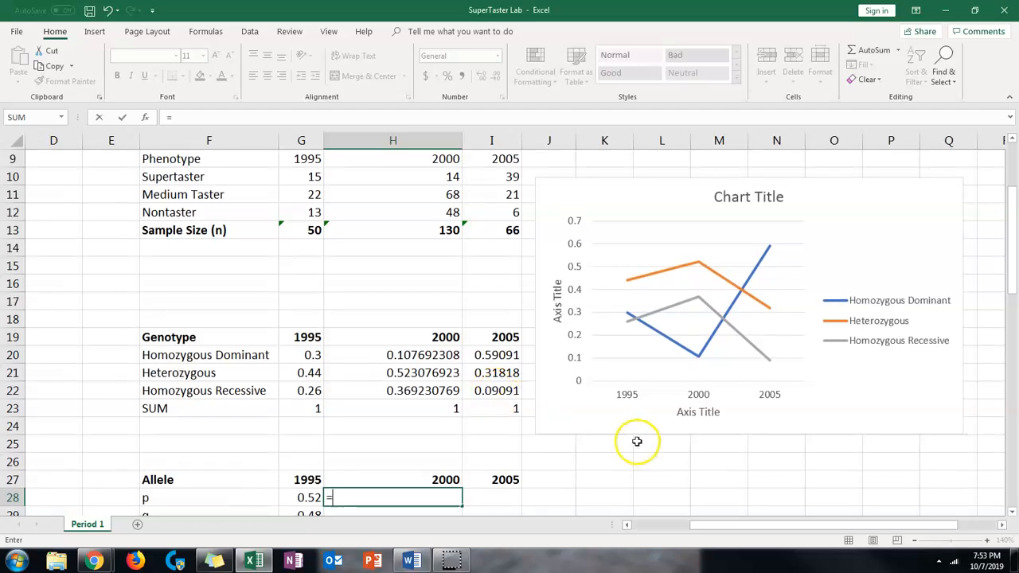
{"action": "type", "text": "(28+68)/260"}
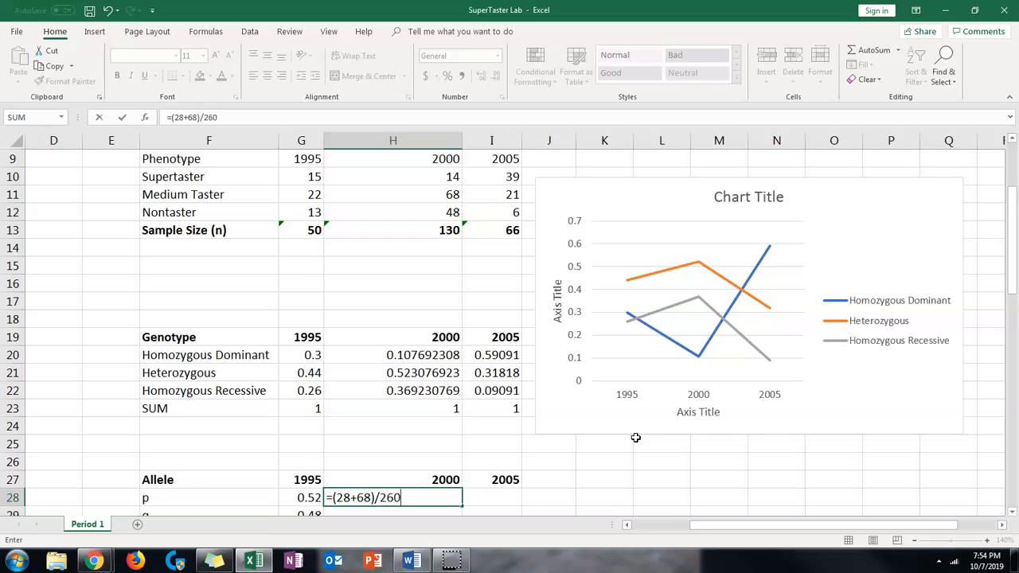
{"action": "key", "text": "Return"}
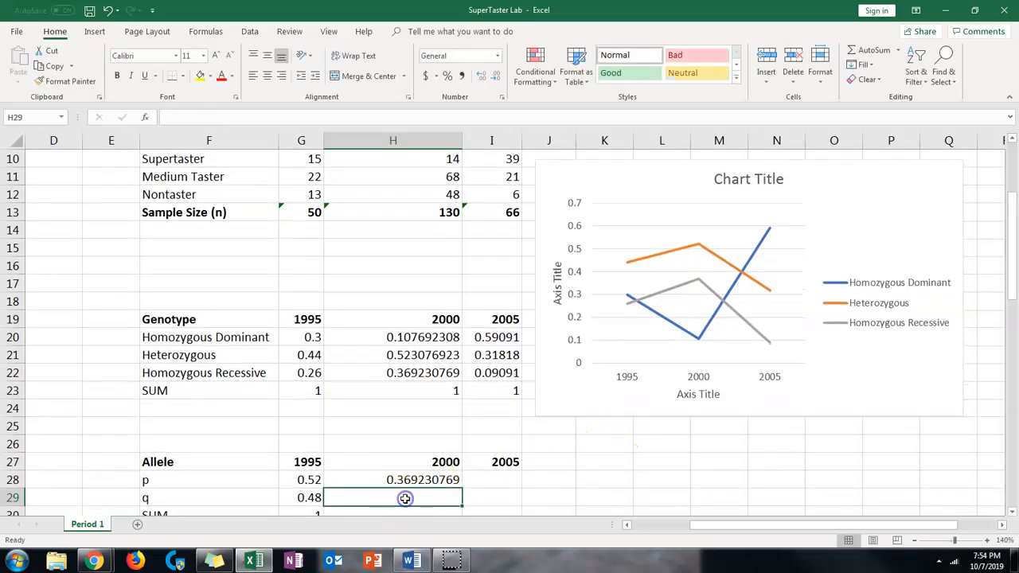
Enter =(68+48)/130 in cell H29 for the 2000 q allele frequency and total H28:H29 with SUM in H30
{"action": "type", "text": "=(68+48)/130"}
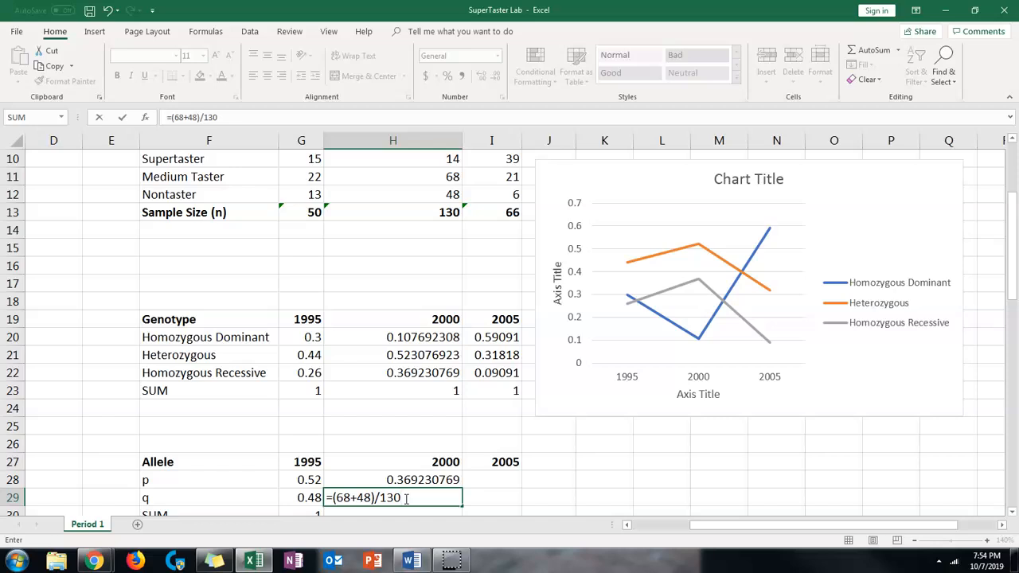
{"action": "key", "text": "Return"}
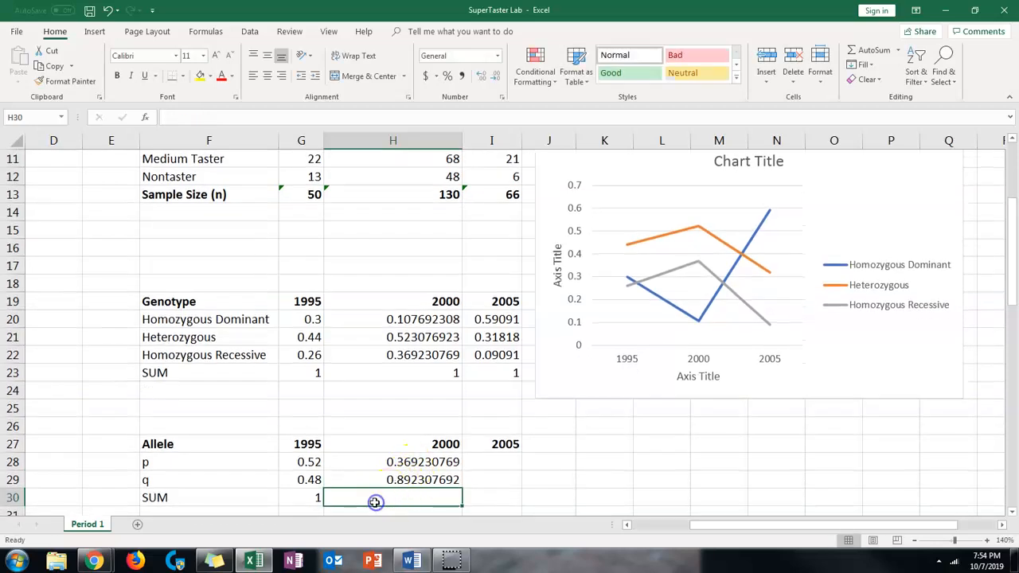
{"action": "type", "text": "=sum"}
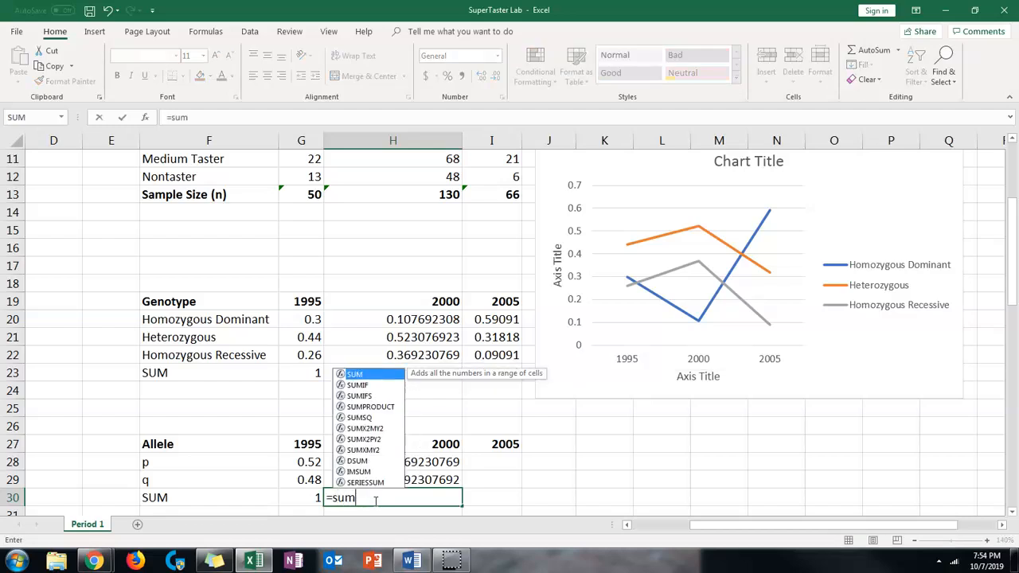
{"action": "double_click", "coordinate": [356, 374]}
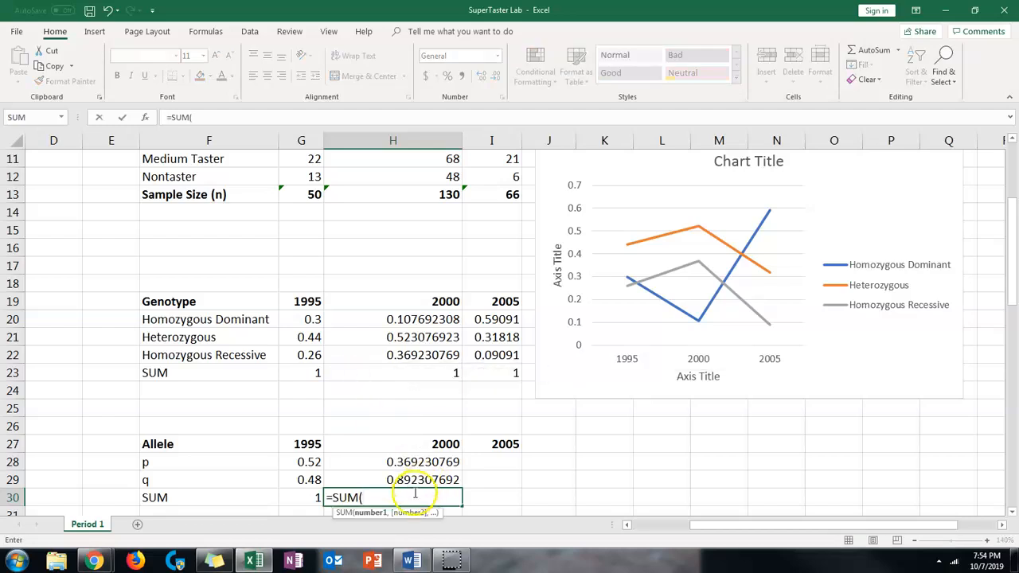
{"action": "left_click_drag", "start_coordinate": [425, 461], "coordinate": [419, 480]}
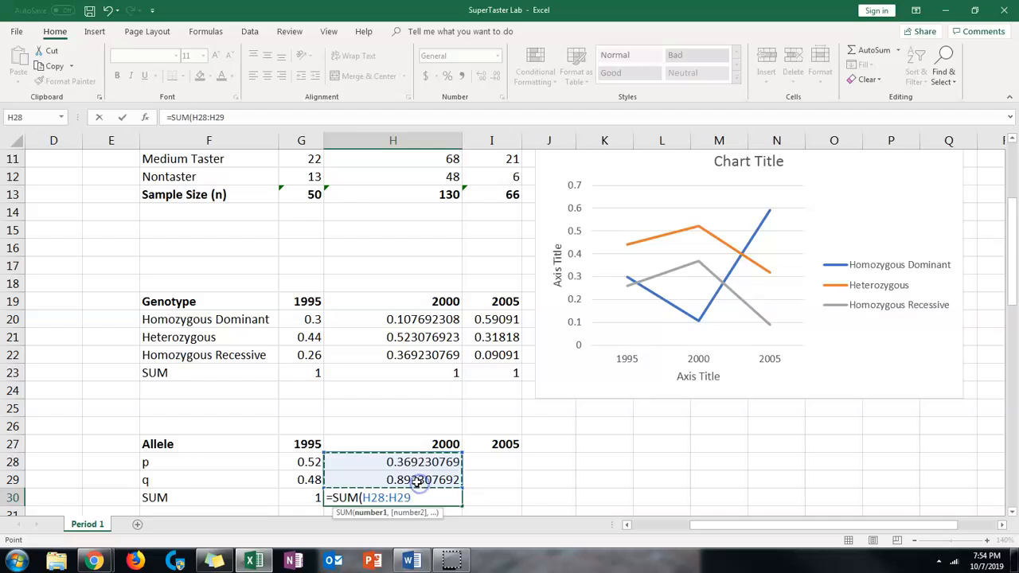
{"action": "key", "text": "Return"}
Check the 2000 allele sum and the q formula in H29 against the 2000 Nontaster count in H12
{"action": "left_click", "coordinate": [457, 479]}
{"action": "left_click", "coordinate": [433, 462]}
{"action": "scroll", "coordinate": [436, 459], "scroll_direction": "up", "scroll_amount": 1}
{"action": "scroll", "coordinate": [435, 459], "scroll_direction": "up", "scroll_amount": 2}
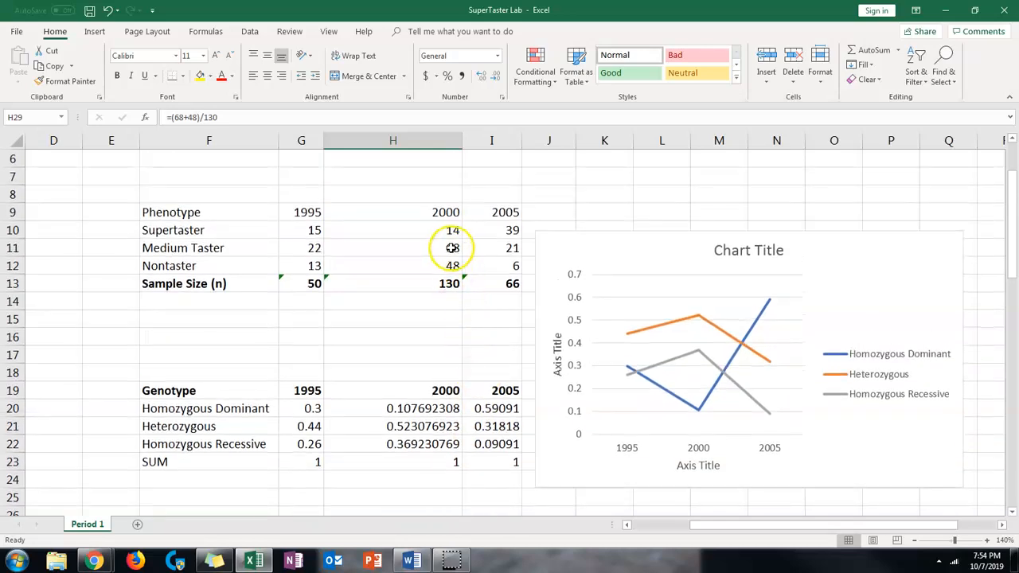
{"action": "left_click", "coordinate": [452, 265]}
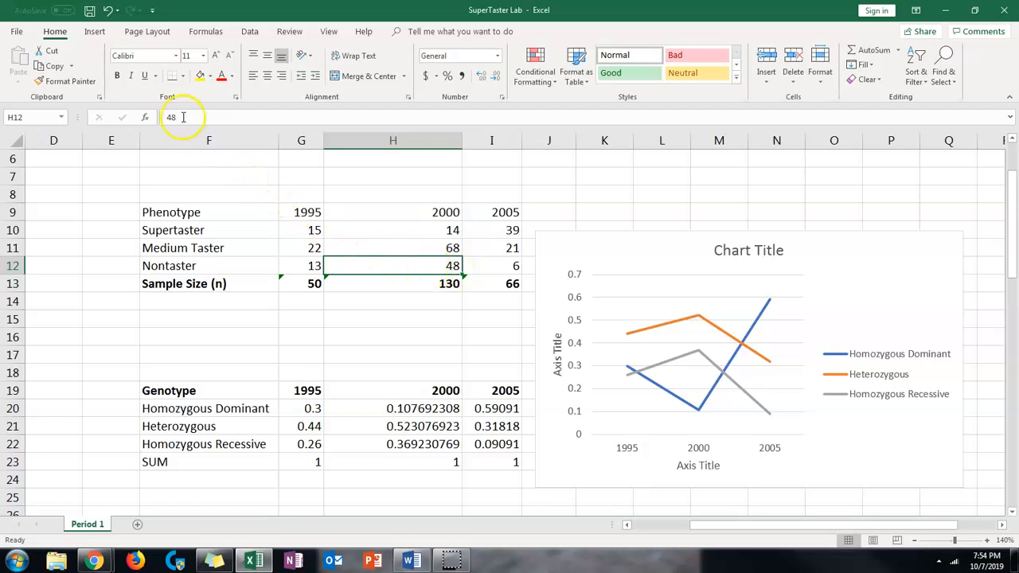
{"action": "scroll", "coordinate": [433, 367], "scroll_direction": "down", "scroll_amount": 2}
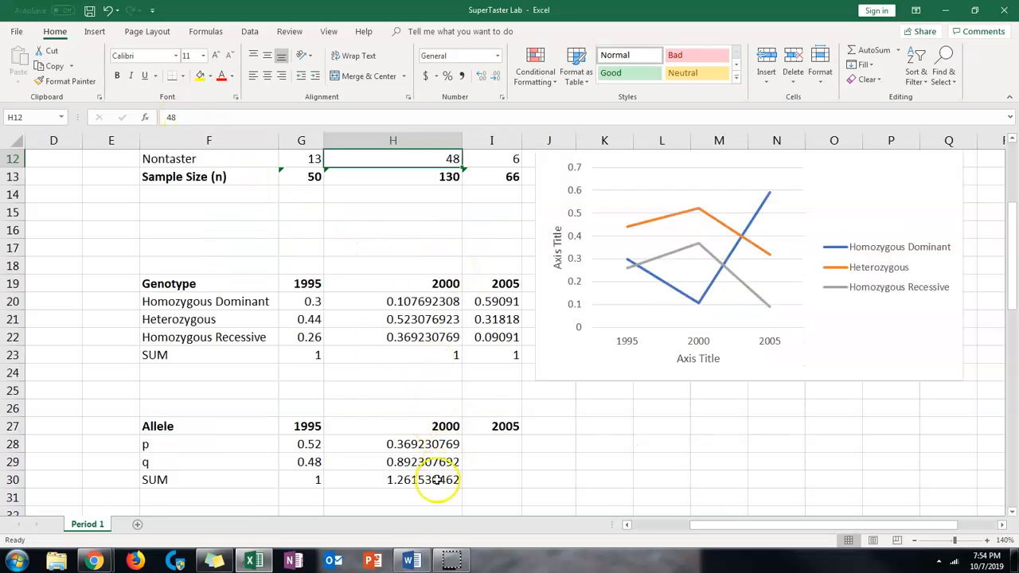
Replace the nontaster term in the 2000 q formula in cell H29 with 96, giving =(68+96)/130
{"action": "left_click", "coordinate": [401, 463]}
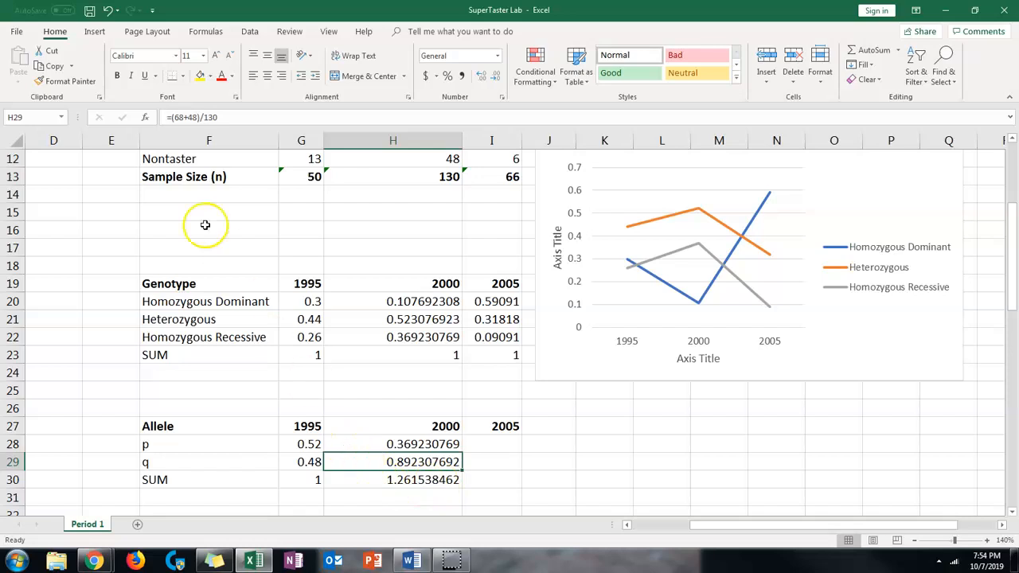
{"action": "left_click", "coordinate": [194, 117]}
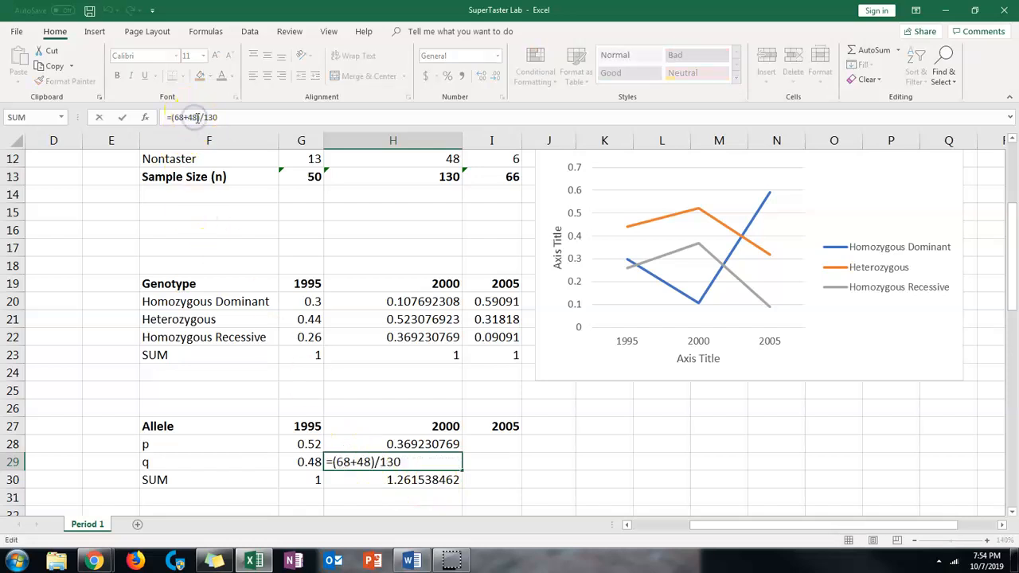
{"action": "key", "text": "BackSpace"}
{"action": "key", "text": "BackSpace"}
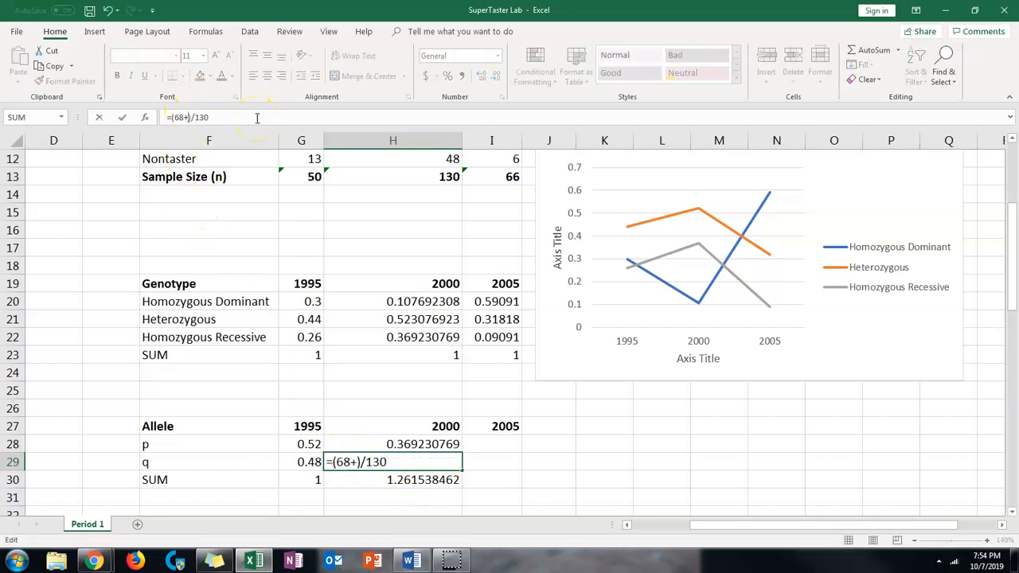
{"action": "type", "text": "96"}
{"action": "key", "text": "Return"}
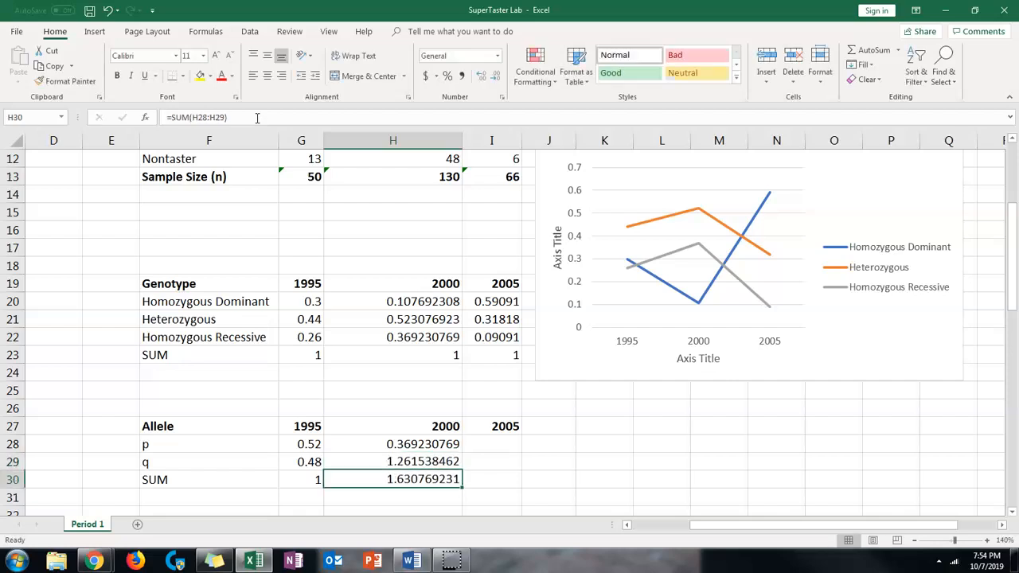
Check the H29 q formula against the 2000 phenotype counts and sample size, and change its divisor to 260
{"action": "left_click", "coordinate": [406, 463]}
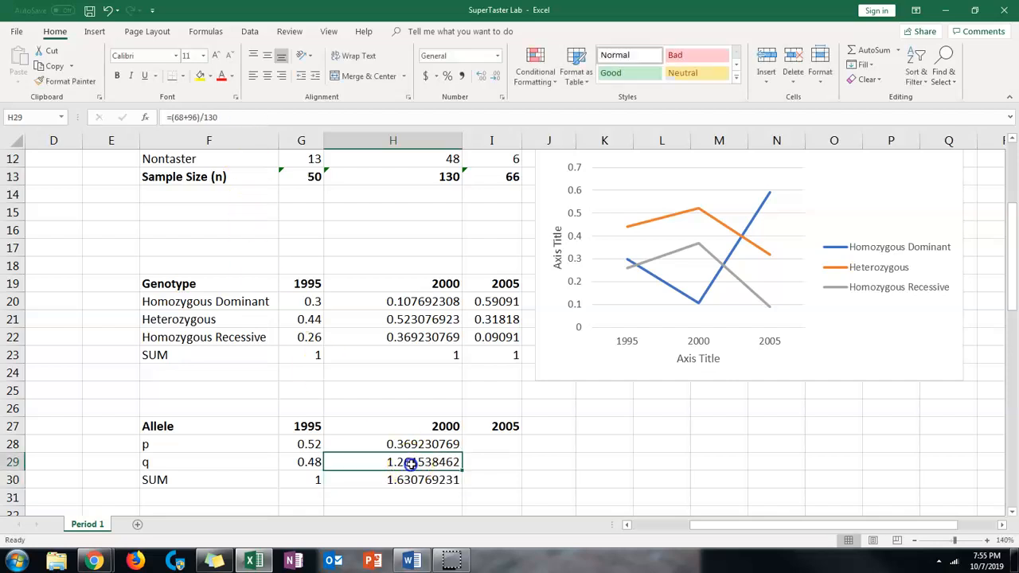
{"action": "scroll", "coordinate": [414, 248], "scroll_direction": "up", "scroll_amount": 2}
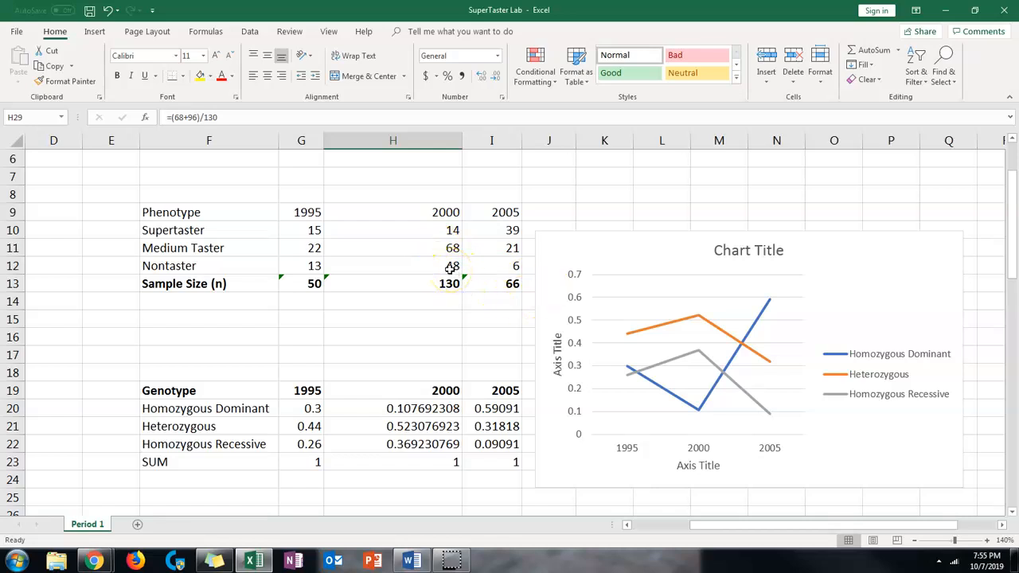
{"action": "left_click", "coordinate": [452, 250]}
{"action": "left_click", "coordinate": [444, 295]}
{"action": "left_click", "coordinate": [409, 280]}
{"action": "scroll", "coordinate": [422, 320], "scroll_direction": "down", "scroll_amount": 1}
{"action": "scroll", "coordinate": [423, 398], "scroll_direction": "down", "scroll_amount": 2}
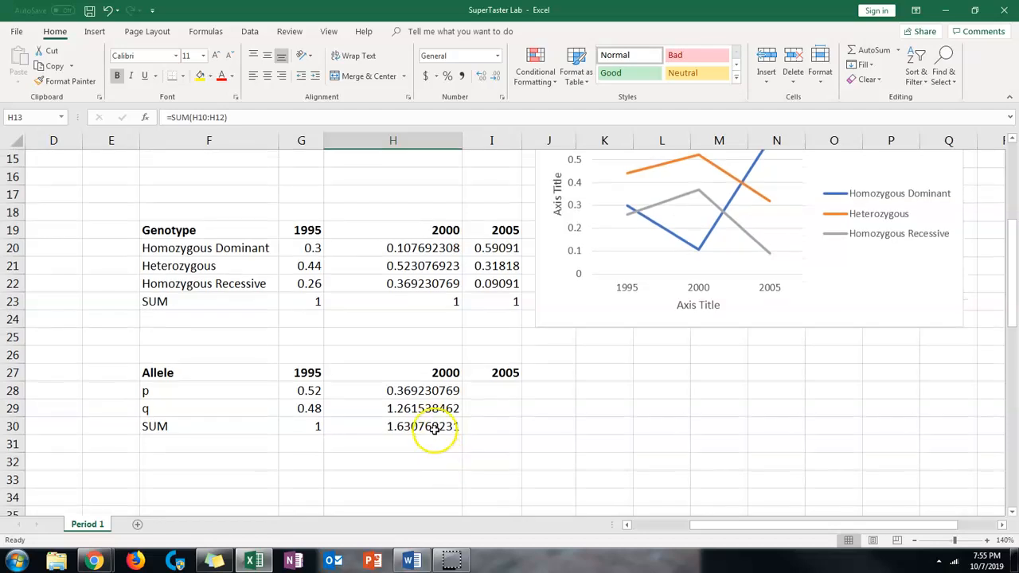
{"action": "left_click", "coordinate": [430, 409]}
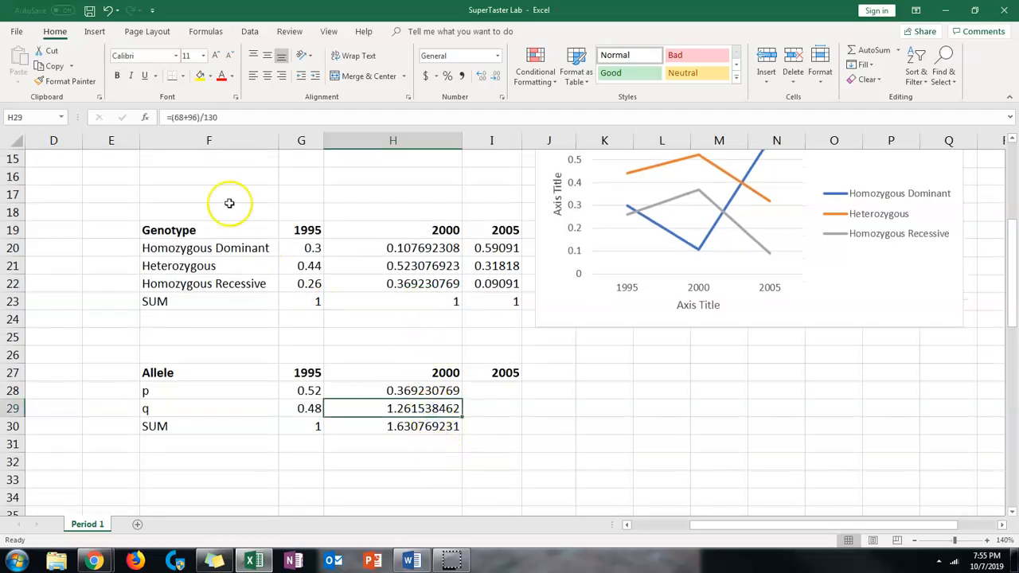
{"action": "left_click", "coordinate": [219, 117]}
{"action": "left_click_drag", "start_coordinate": [219, 117], "coordinate": [203, 117]}
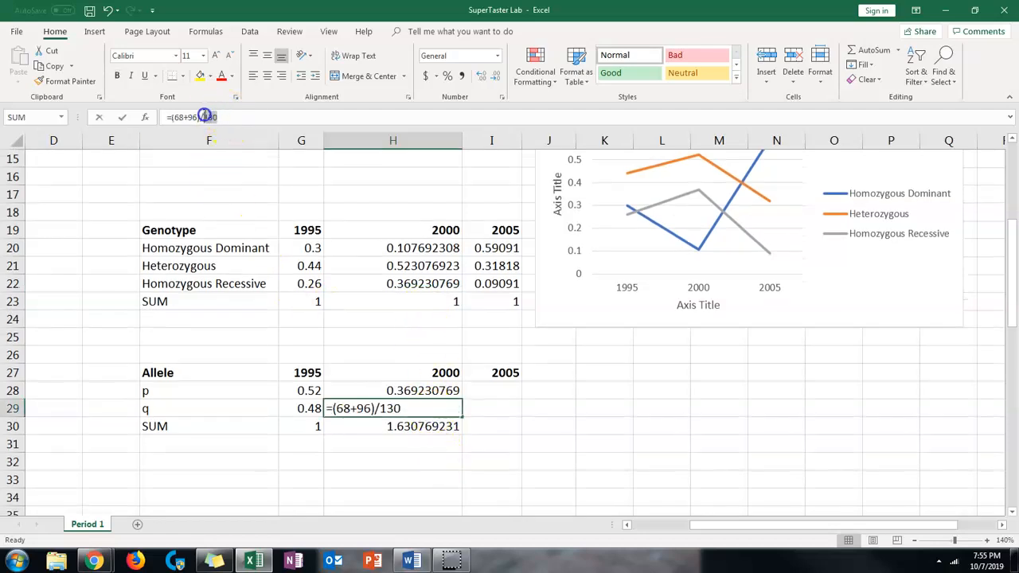
{"action": "type", "text": "260"}
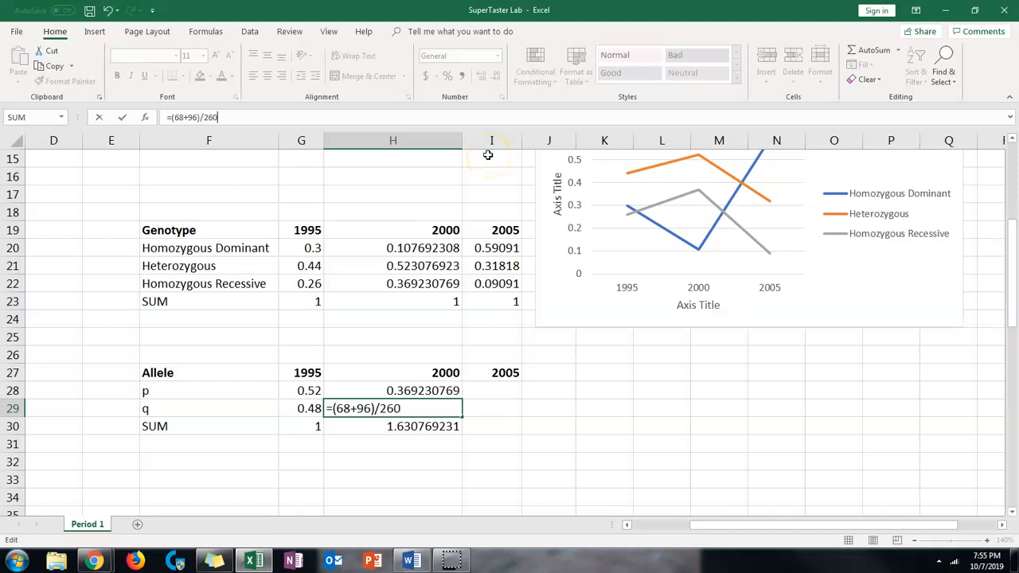
{"action": "key", "text": "Return"}
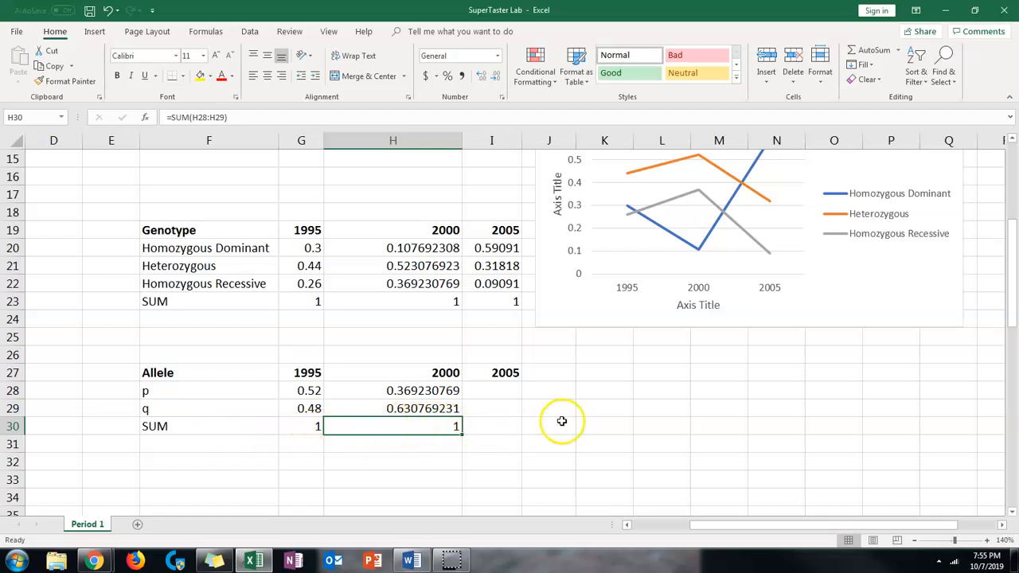
{"action": "scroll", "coordinate": [483, 343], "scroll_direction": "down", "scroll_amount": 1}
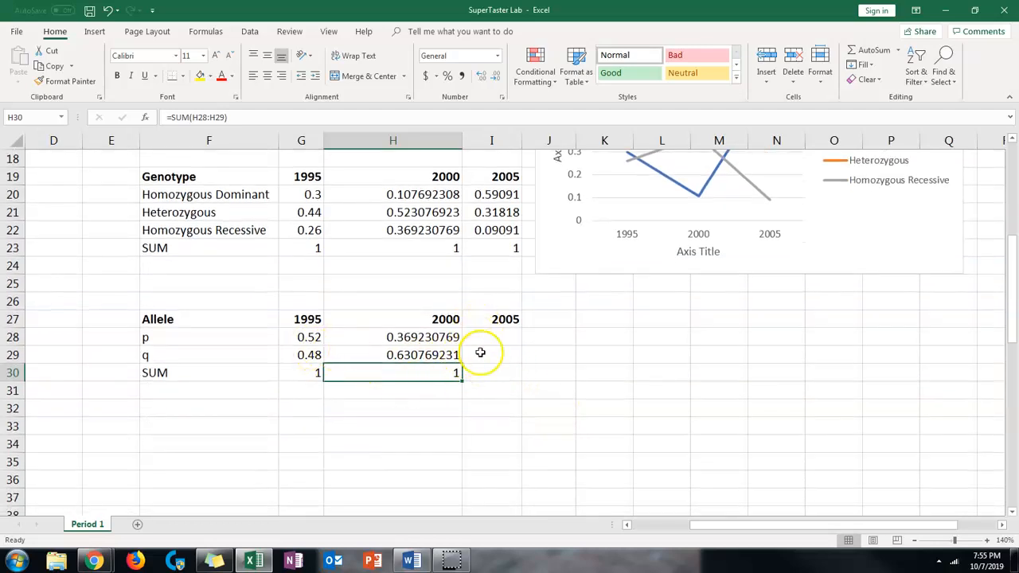
{"action": "scroll", "coordinate": [631, 422], "scroll_direction": "up", "scroll_amount": 1}
{"action": "scroll", "coordinate": [631, 422], "scroll_direction": "up", "scroll_amount": 1}
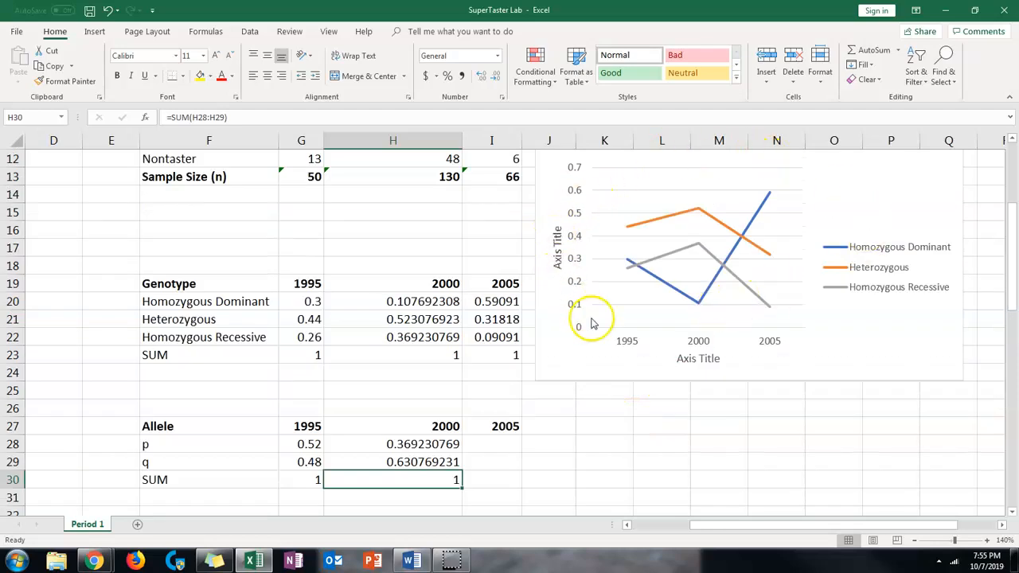
{"action": "scroll", "coordinate": [831, 359], "scroll_direction": "up", "scroll_amount": 1}
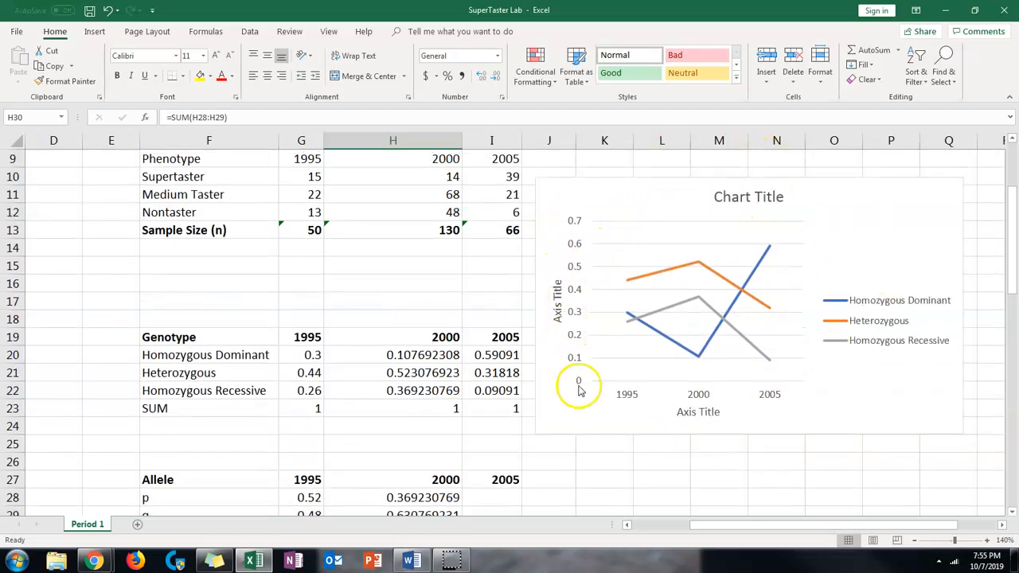
{"action": "scroll", "coordinate": [695, 438], "scroll_direction": "down", "scroll_amount": 1}
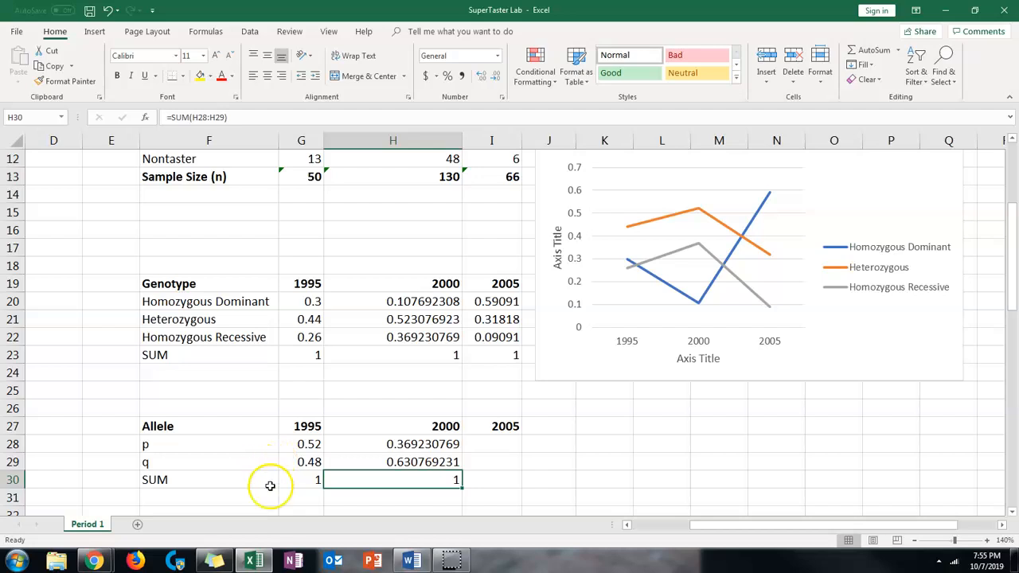